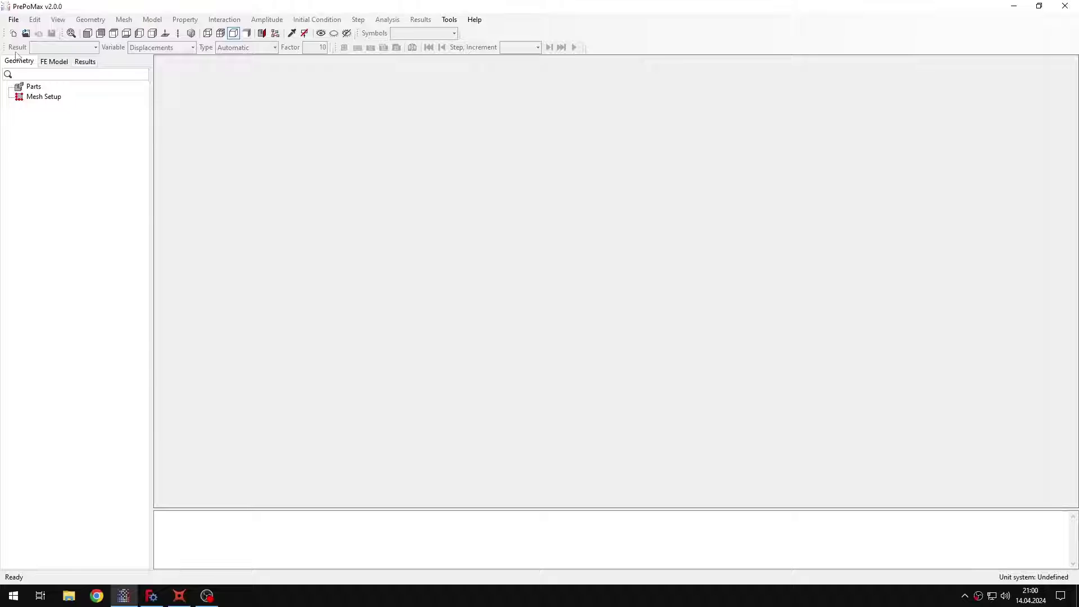
Step: Start a new 3D mm-ton-s-°C model and import the four-part Tutorial 42 - gears.step assembly
{"action": "left_click", "coordinate": [13, 33]}
{"action": "left_click", "coordinate": [178, 356]}
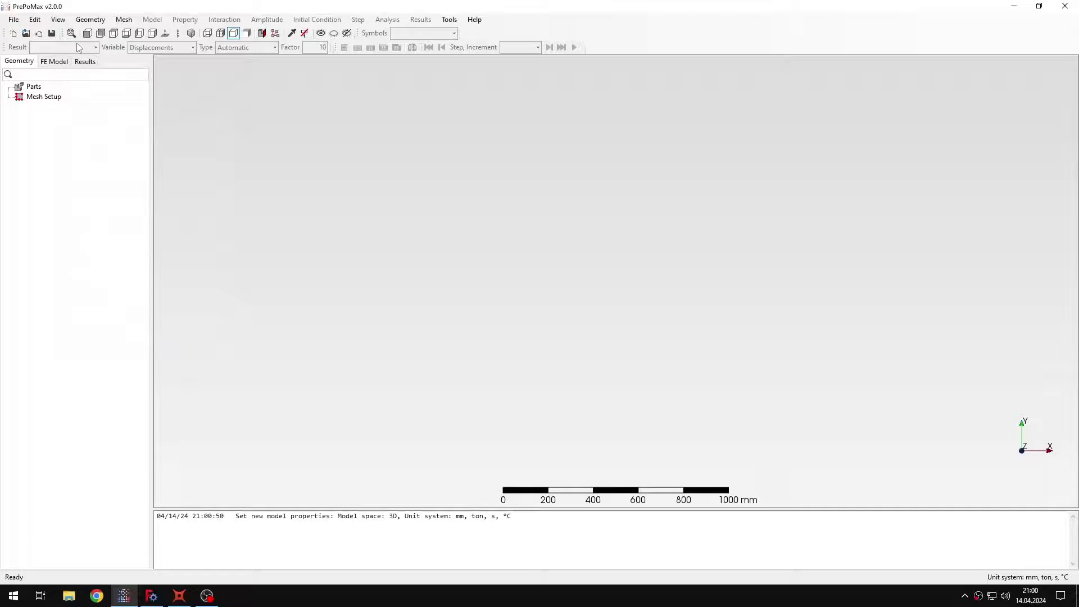
{"action": "scroll", "coordinate": [338, 225], "scroll_direction": "down", "scroll_amount": 5}
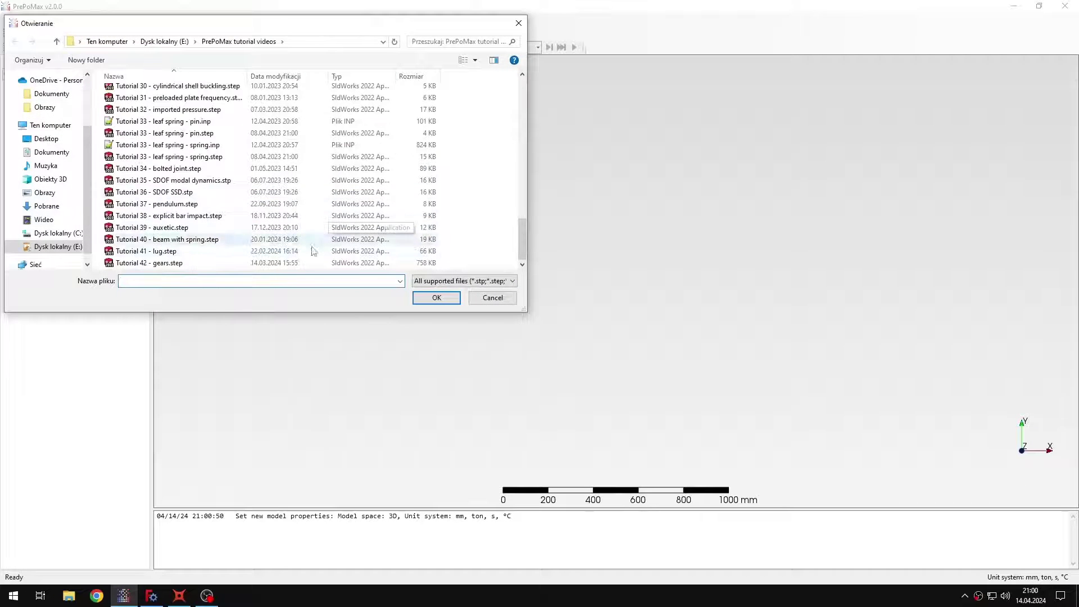
{"action": "left_click", "coordinate": [192, 261]}
{"action": "left_click", "coordinate": [419, 298]}
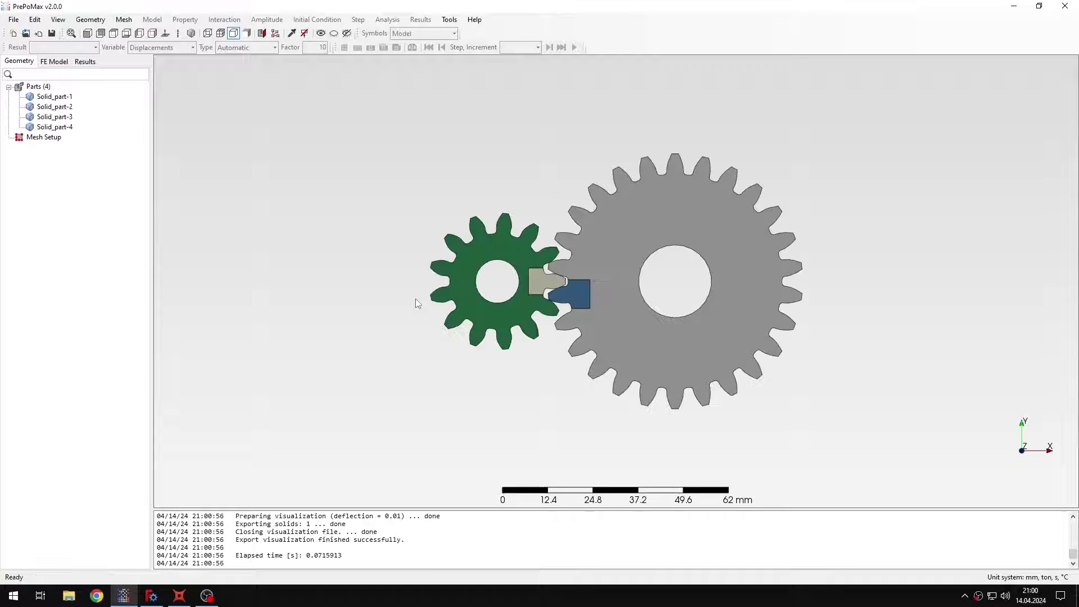
{"action": "middle_click_drag", "start_coordinate": [479, 345], "coordinate": [511, 381]}
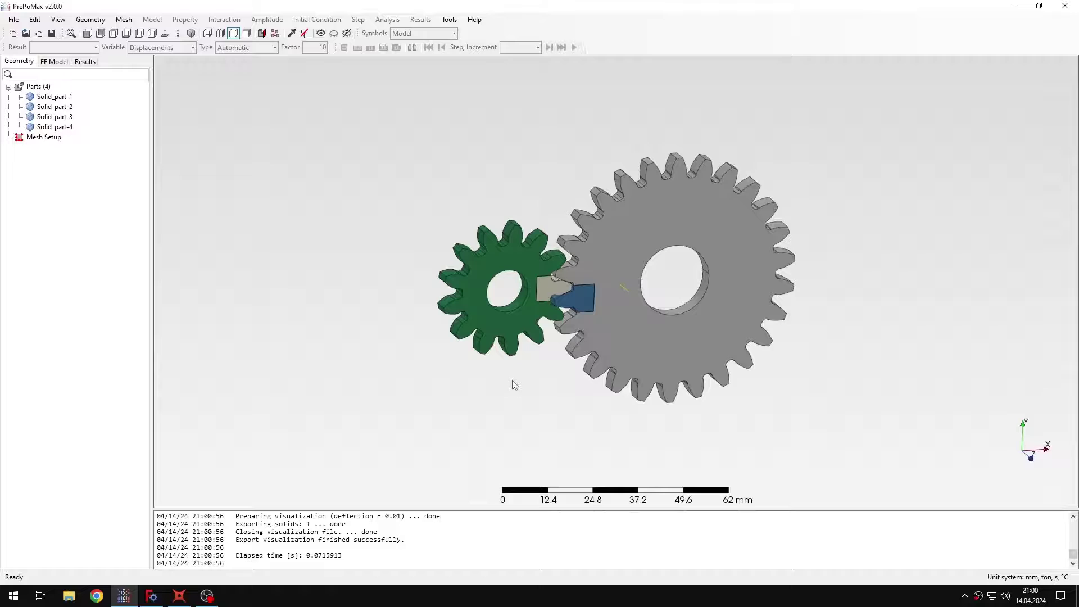
{"action": "scroll", "coordinate": [560, 281], "scroll_direction": "up", "scroll_amount": 3}
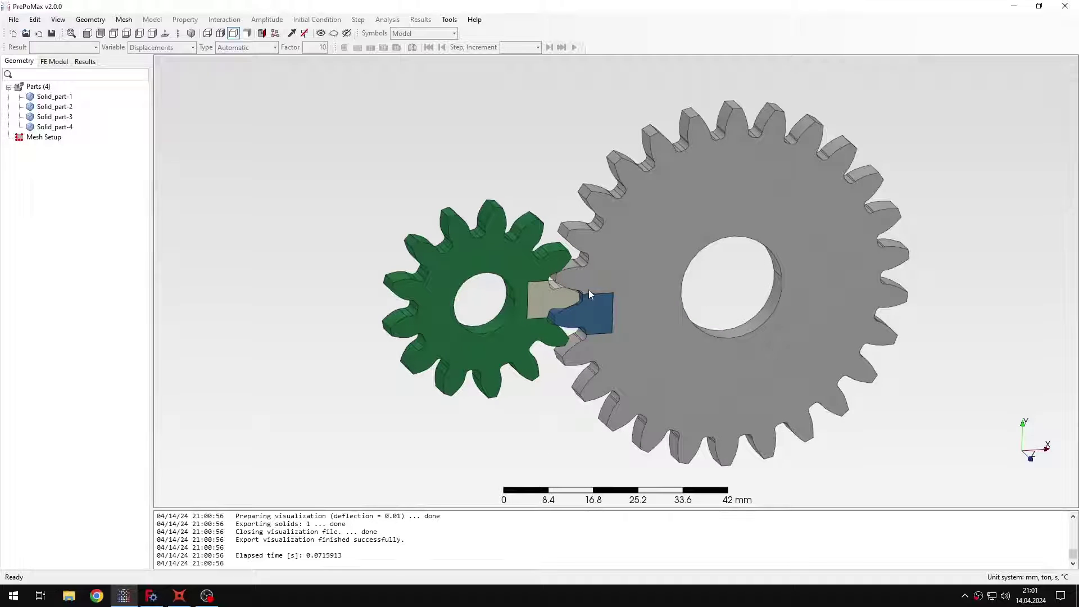
{"action": "scroll", "coordinate": [570, 299], "scroll_direction": "up", "scroll_amount": 3}
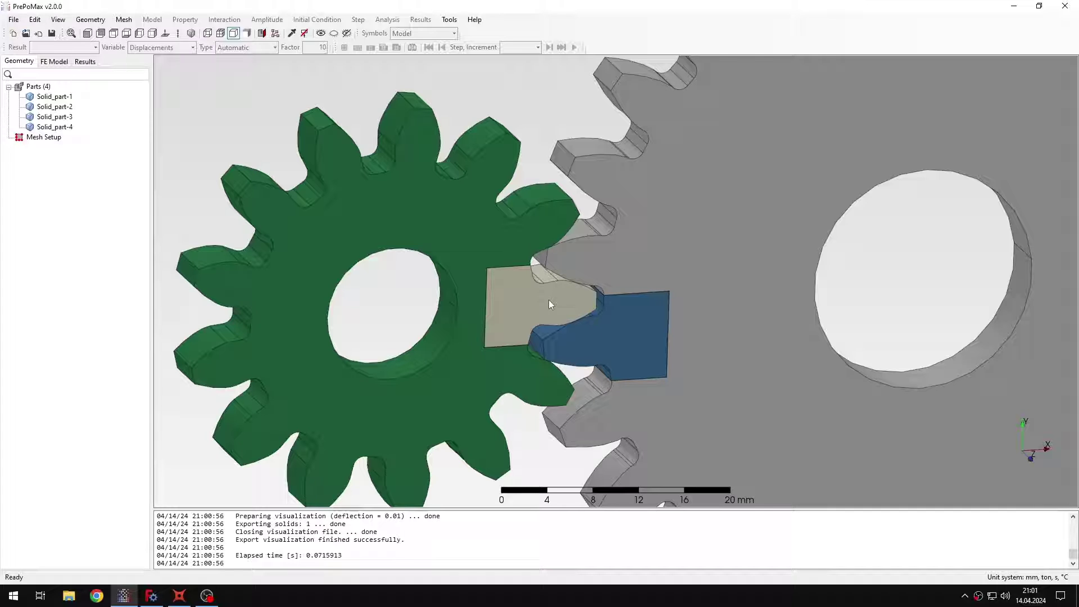
{"action": "scroll", "coordinate": [526, 302], "scroll_direction": "up", "scroll_amount": 1}
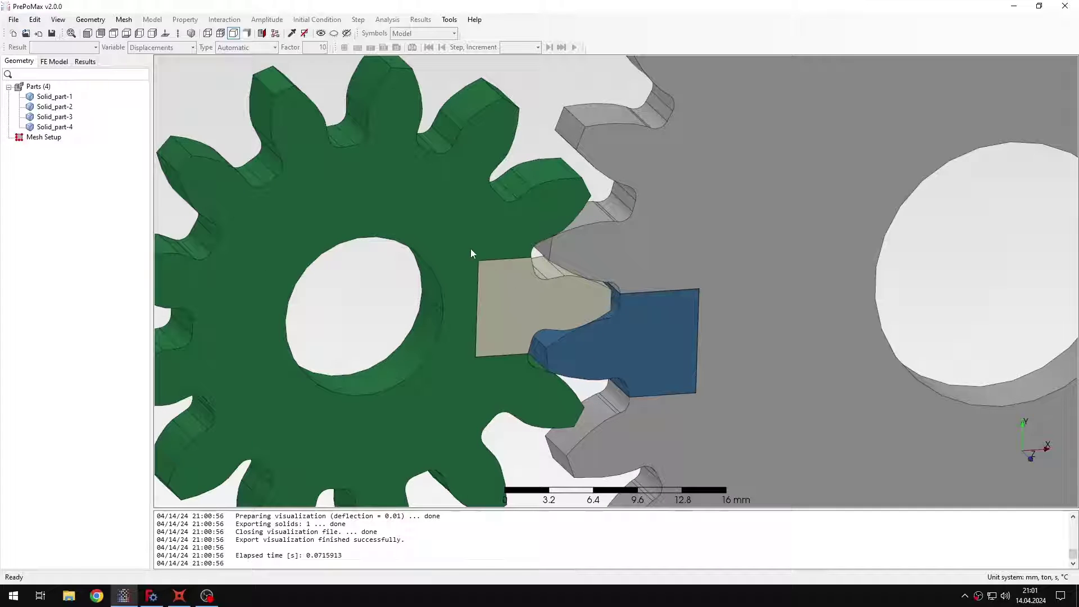
{"action": "left_click", "coordinate": [442, 197]}
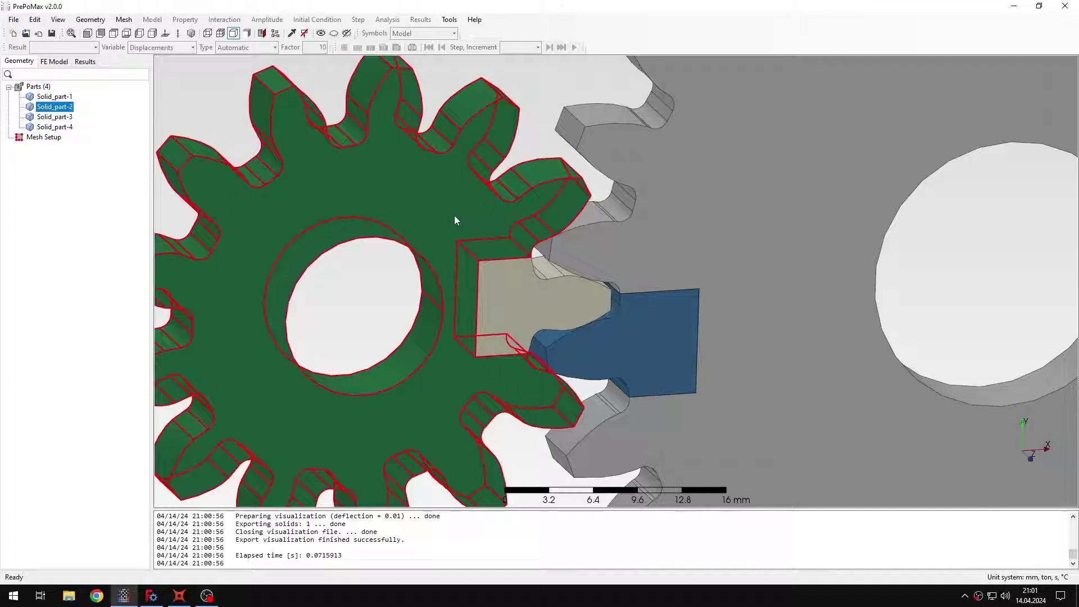
{"action": "left_click", "coordinate": [666, 389]}
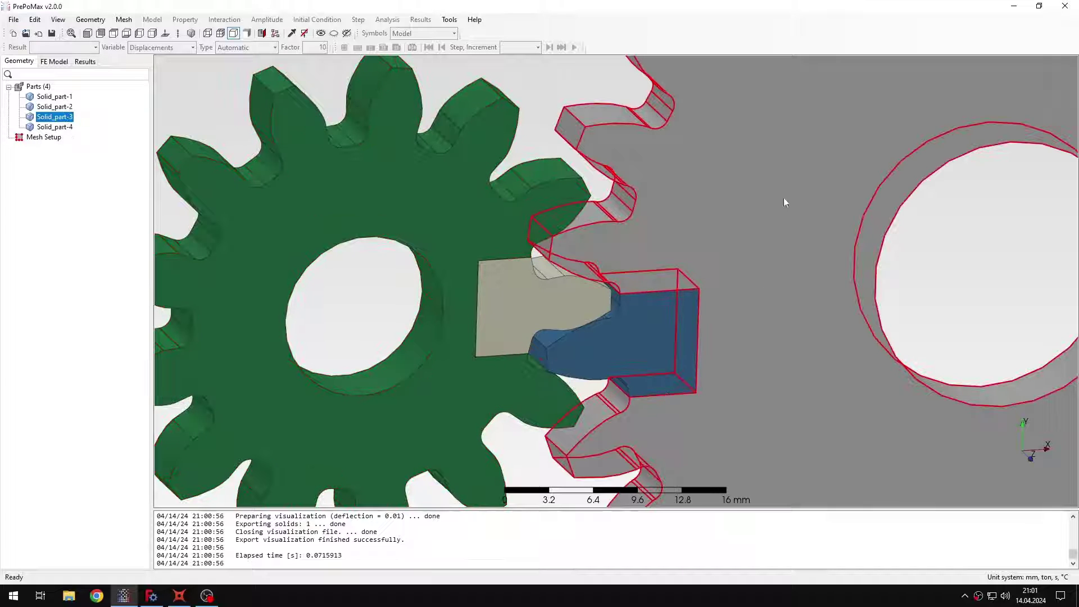
{"action": "left_click", "coordinate": [537, 295]}
{"action": "left_click", "coordinate": [614, 334]}
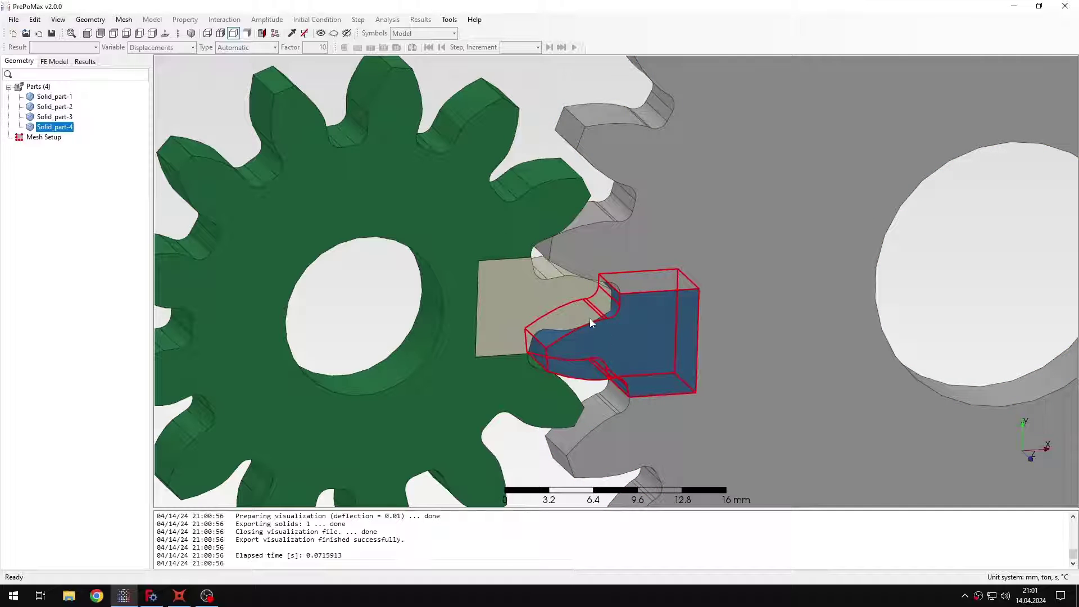
{"action": "scroll", "coordinate": [589, 318], "scroll_direction": "down", "scroll_amount": 3}
{"action": "key", "text": "Escape"}
{"action": "scroll", "coordinate": [566, 328], "scroll_direction": "down", "scroll_amount": 1}
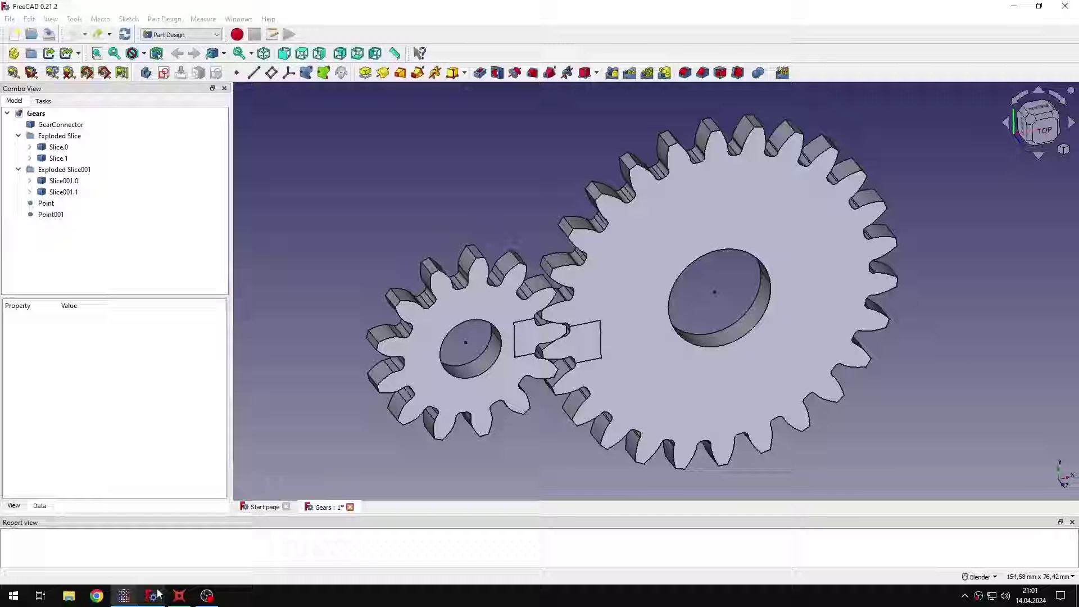
Step: Bring up FreeCAD's Gears document and browse the Part Design command menu
{"action": "left_click", "coordinate": [151, 596]}
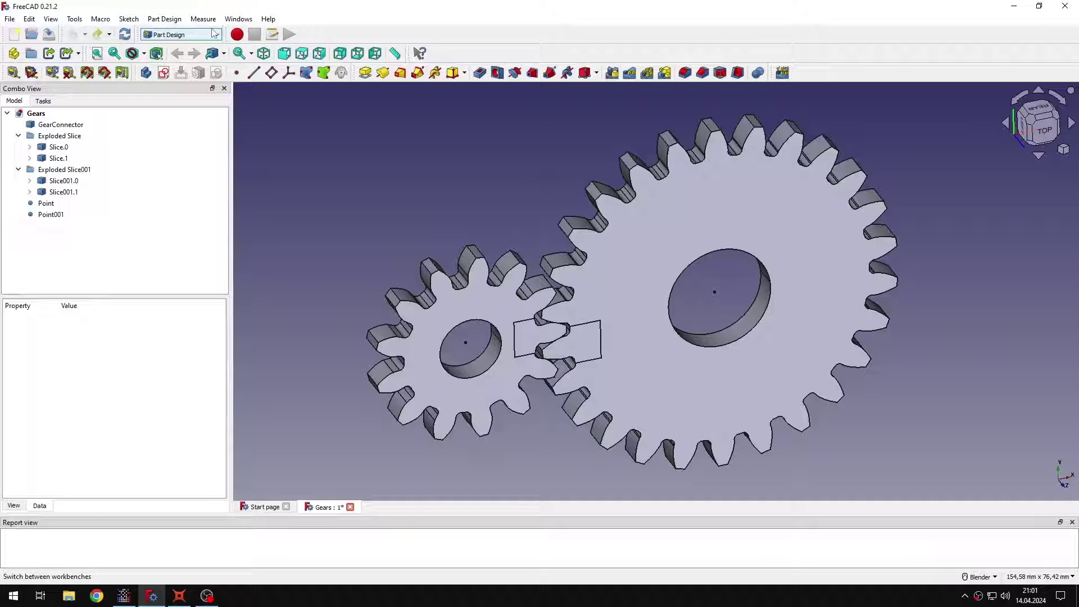
{"action": "left_click", "coordinate": [164, 18]}
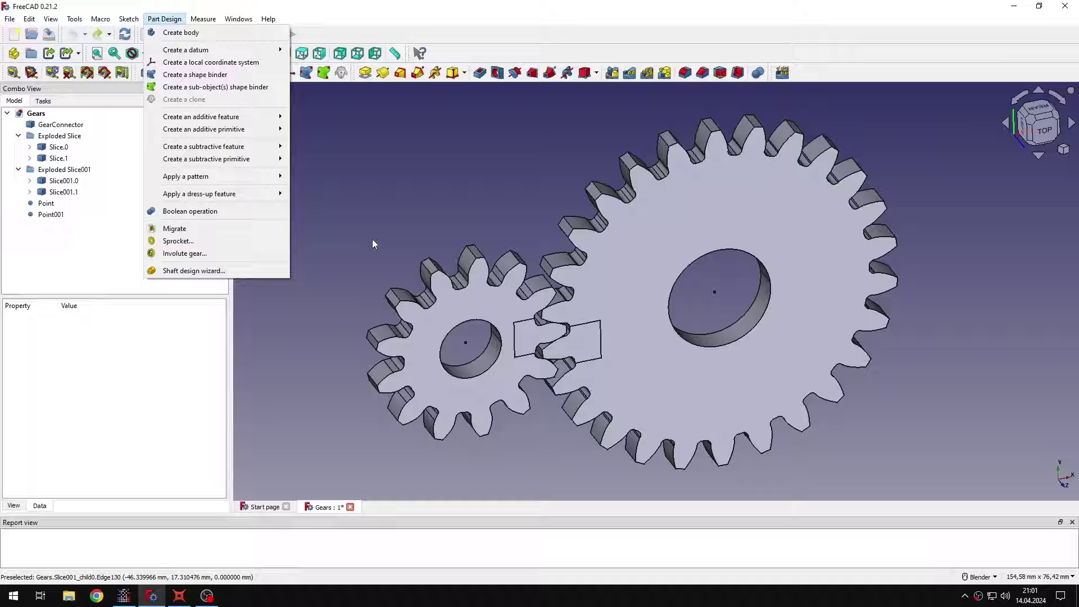
{"action": "left_click", "coordinate": [473, 198]}
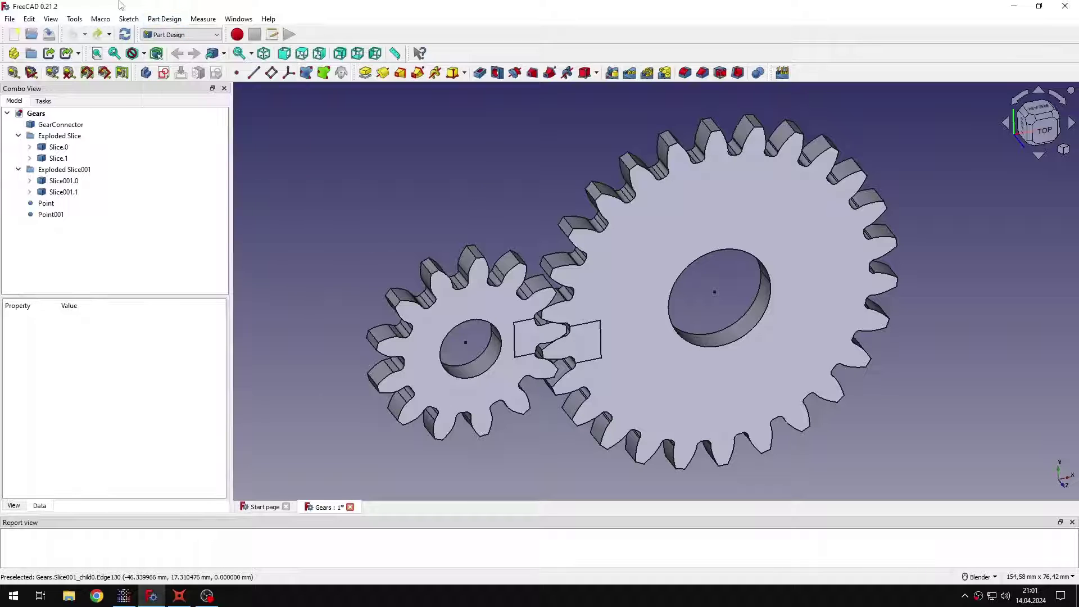
{"action": "left_click", "coordinate": [165, 19]}
{"action": "left_click", "coordinate": [431, 168]}
Step: Switch the workbench to Gear, then back to Part Design
{"action": "left_click", "coordinate": [180, 34]}
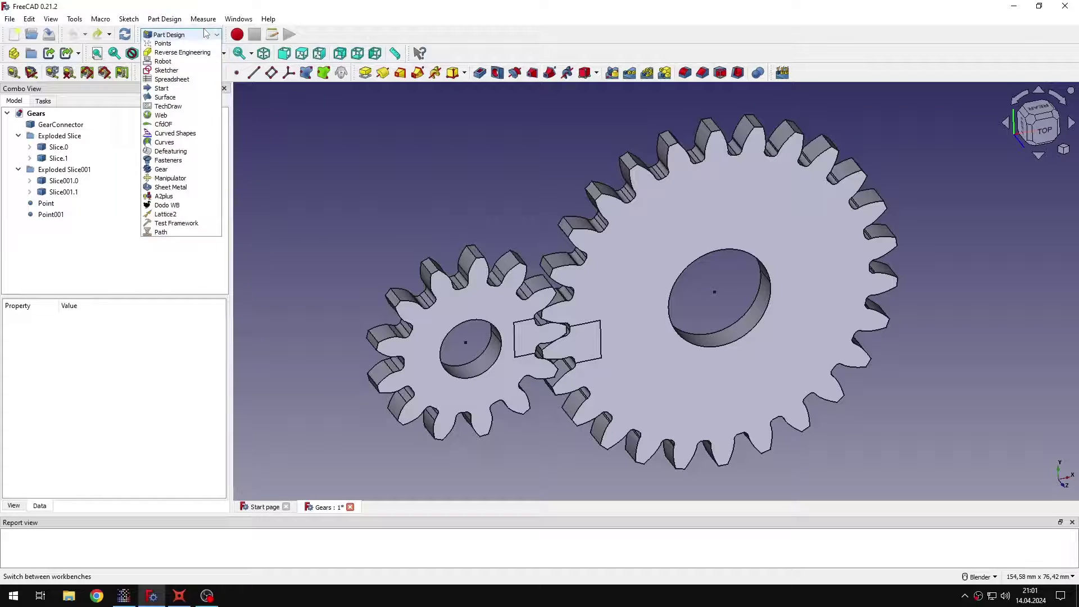
{"action": "left_click", "coordinate": [169, 242]}
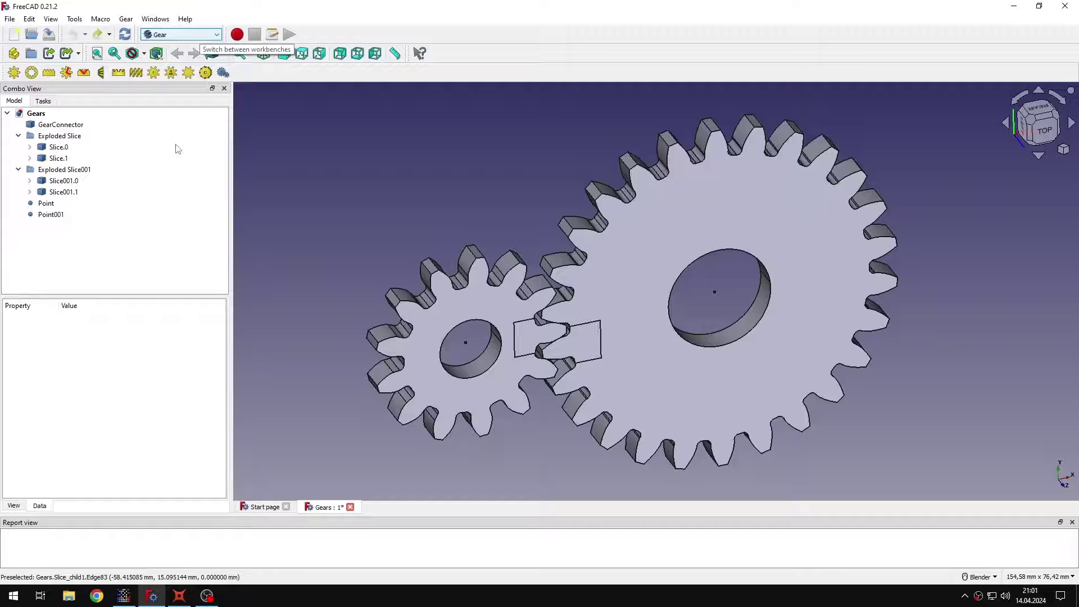
{"action": "left_click", "coordinate": [169, 34]}
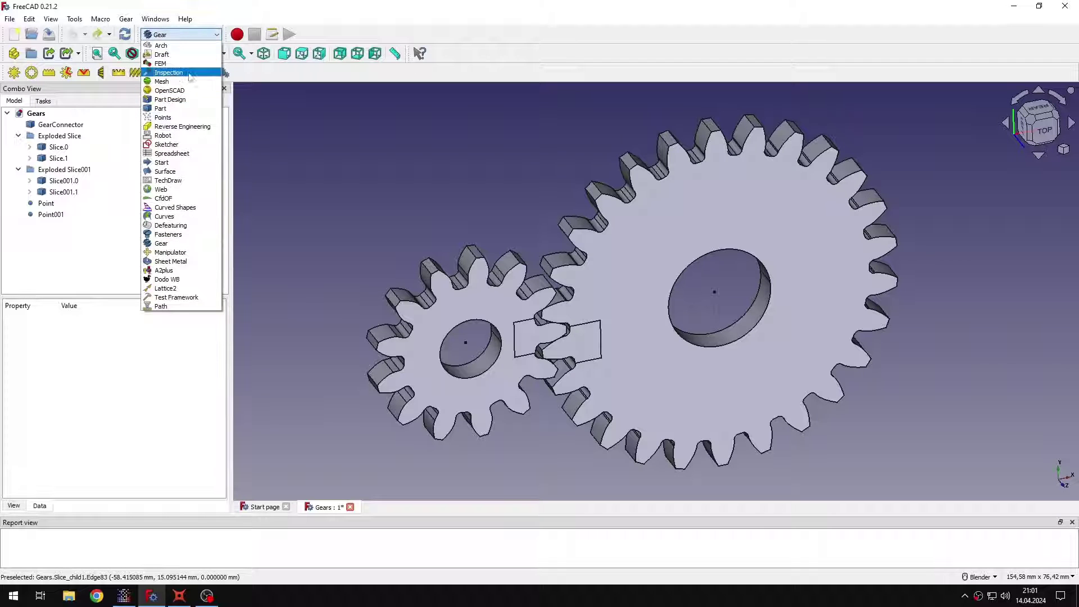
{"action": "left_click", "coordinate": [170, 99]}
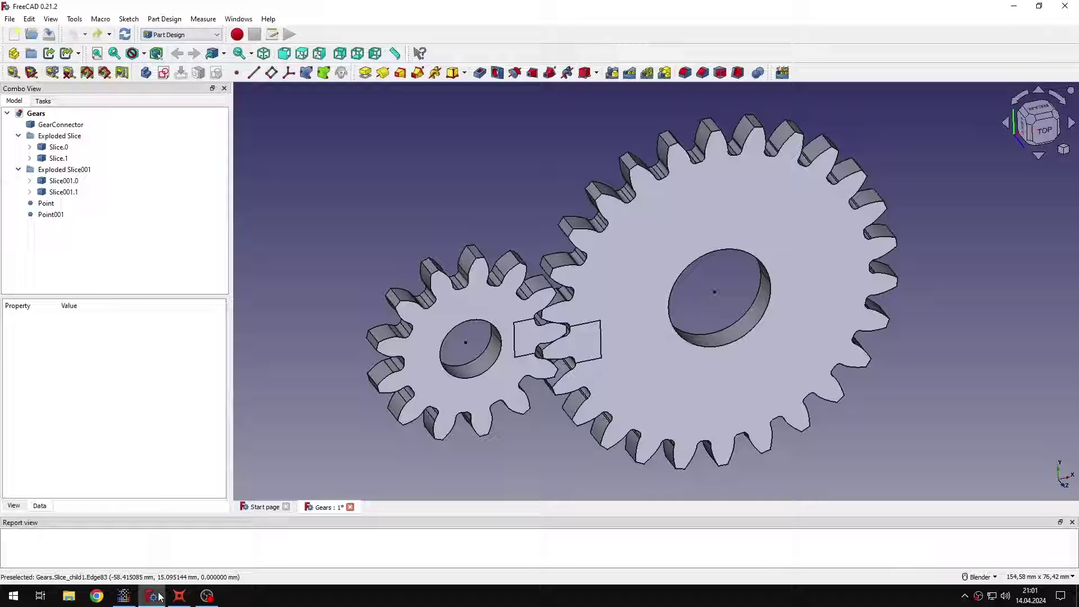
Step: Give the green pinion first-order Meshing_Parameters-1 with 1 element per edge and per curvature
{"action": "left_click", "coordinate": [123, 595]}
{"action": "scroll", "coordinate": [530, 324], "scroll_direction": "down", "scroll_amount": 2}
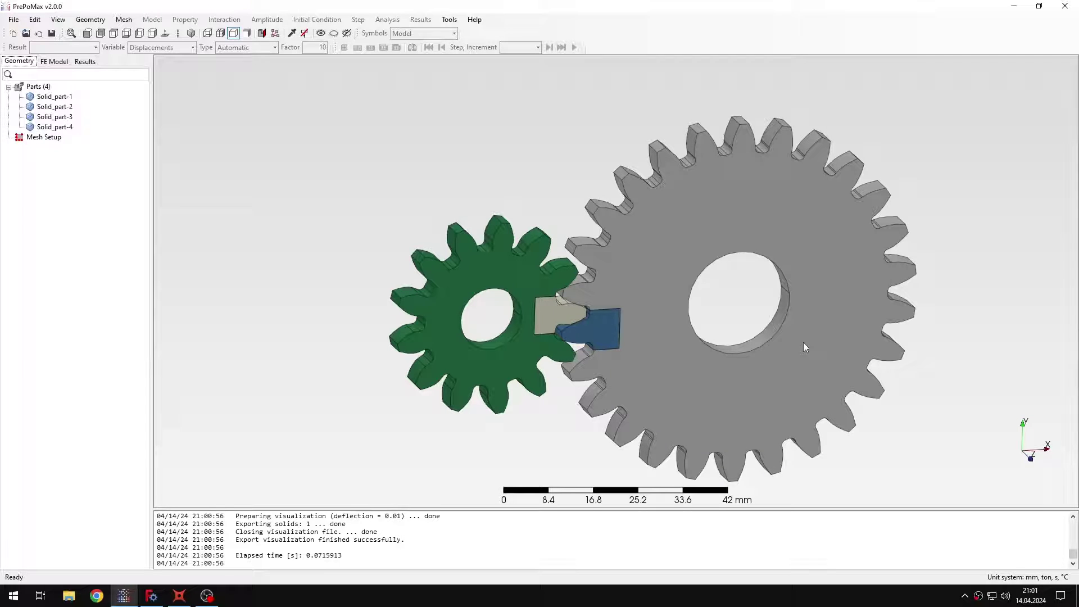
{"action": "double_click", "coordinate": [45, 138]}
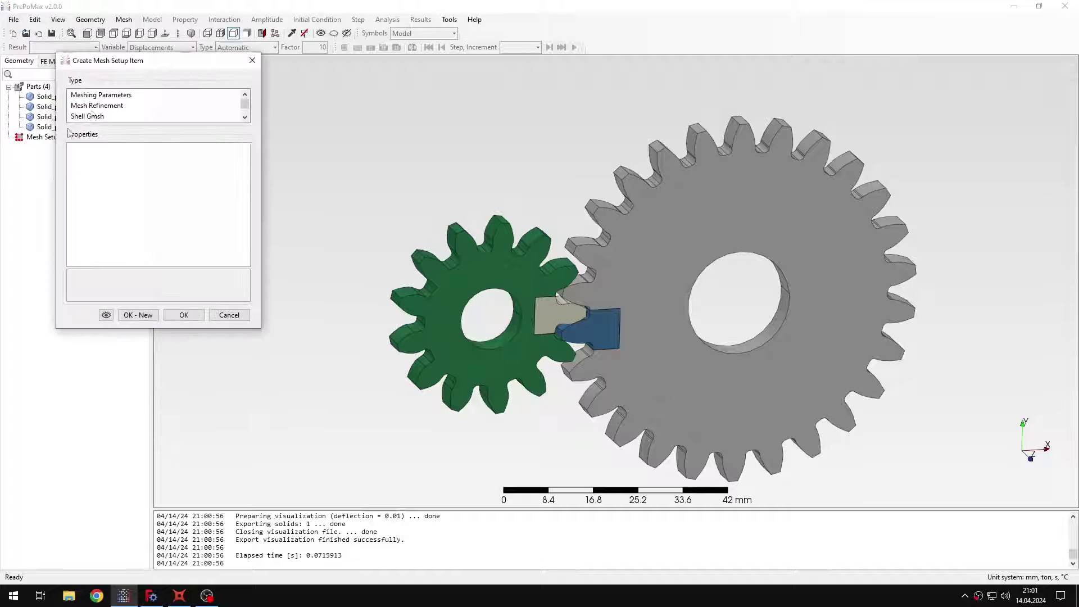
{"action": "left_click", "coordinate": [103, 98]}
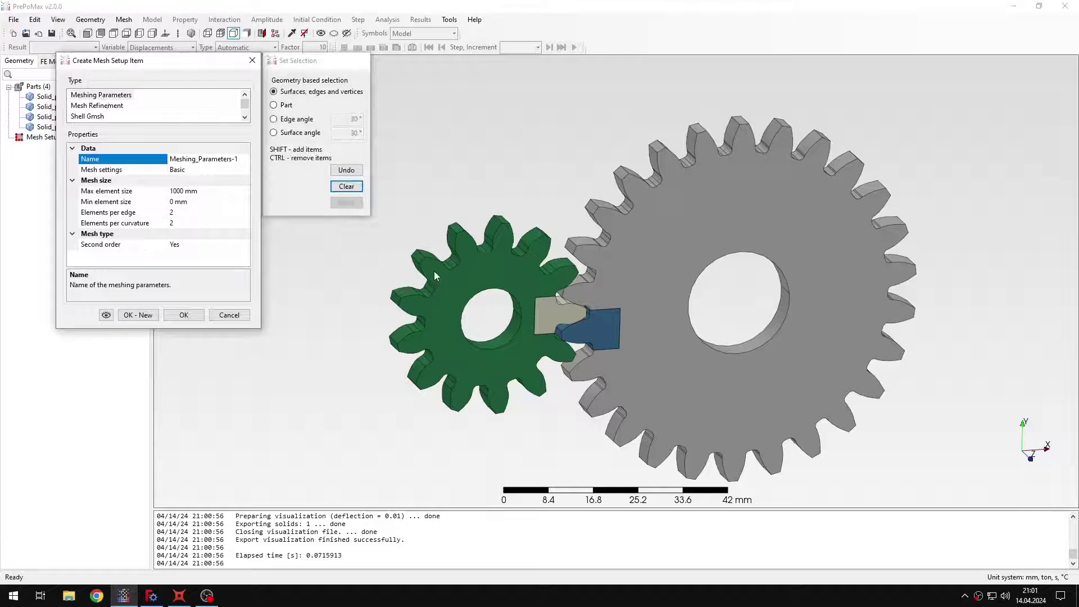
{"action": "left_click", "coordinate": [496, 279]}
{"action": "scroll", "coordinate": [505, 290], "scroll_direction": "up", "scroll_amount": 2}
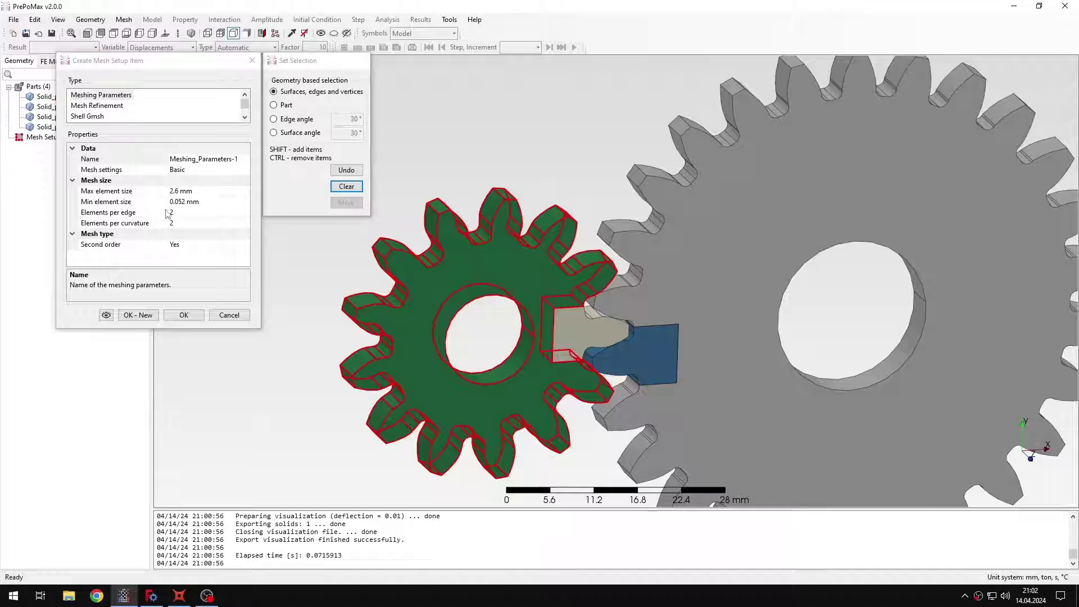
{"action": "left_click", "coordinate": [186, 214]}
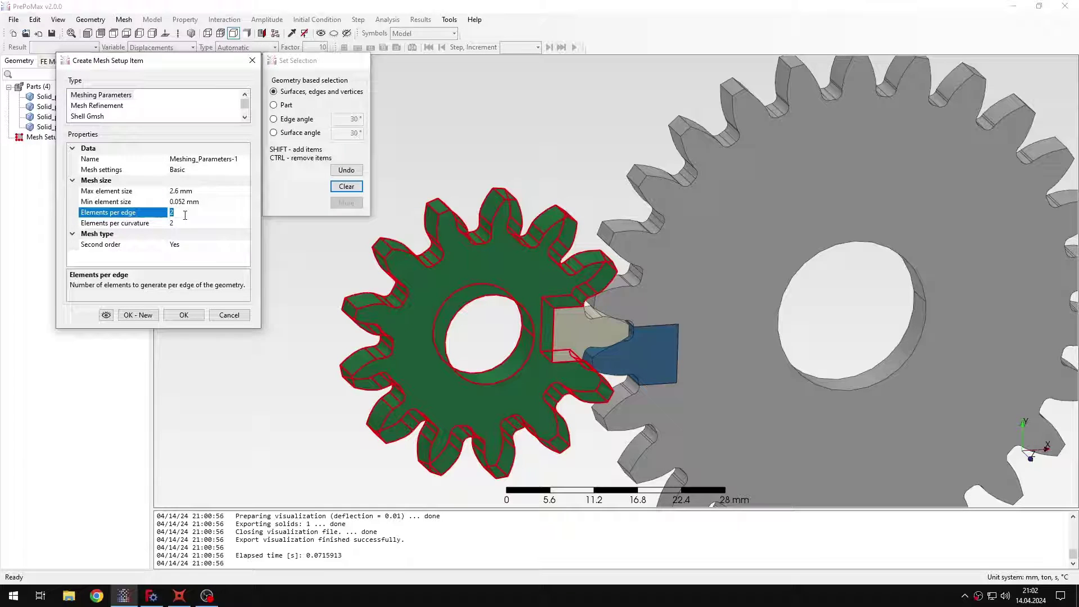
{"action": "left_click", "coordinate": [192, 225]}
{"action": "type", "text": "1"}
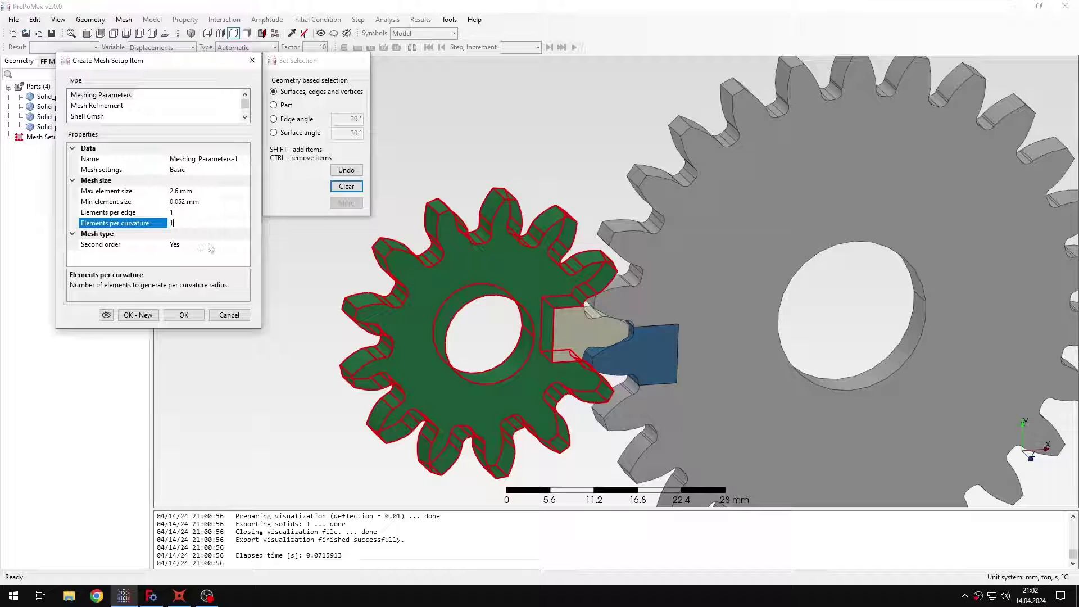
{"action": "left_click", "coordinate": [204, 244]}
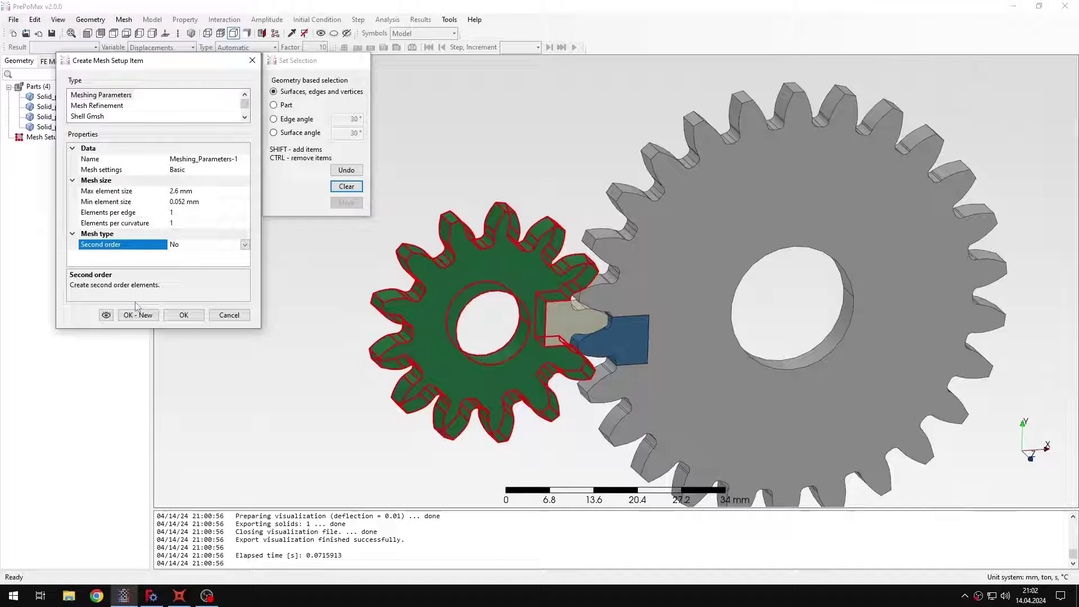
{"action": "left_click", "coordinate": [138, 315]}
Step: Give the grey gear 1 element per edge and per curvature, with Second order No
{"action": "left_click", "coordinate": [674, 306]}
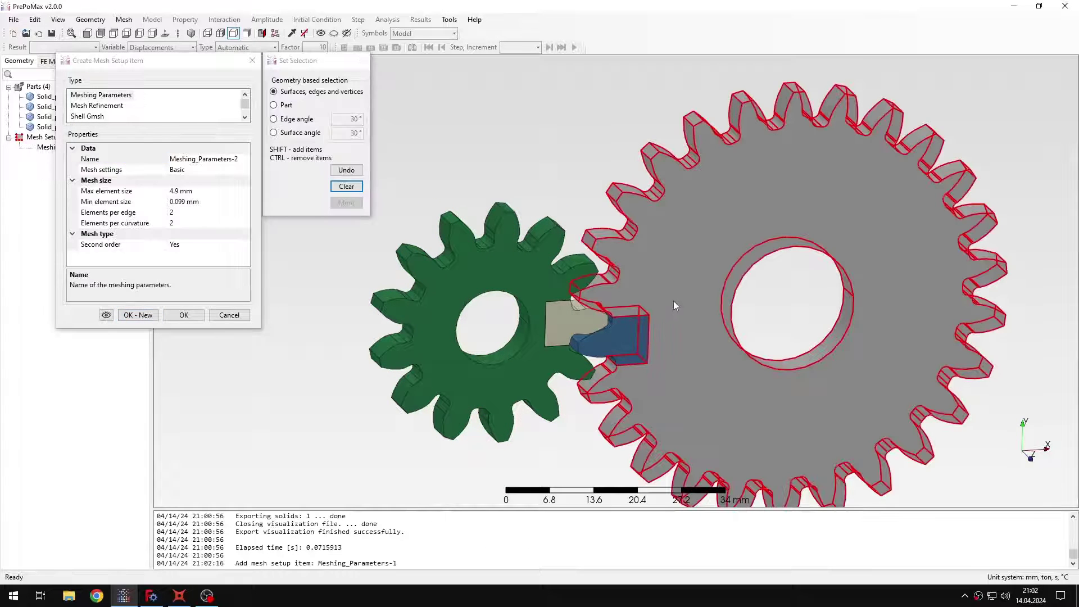
{"action": "left_click", "coordinate": [185, 213]}
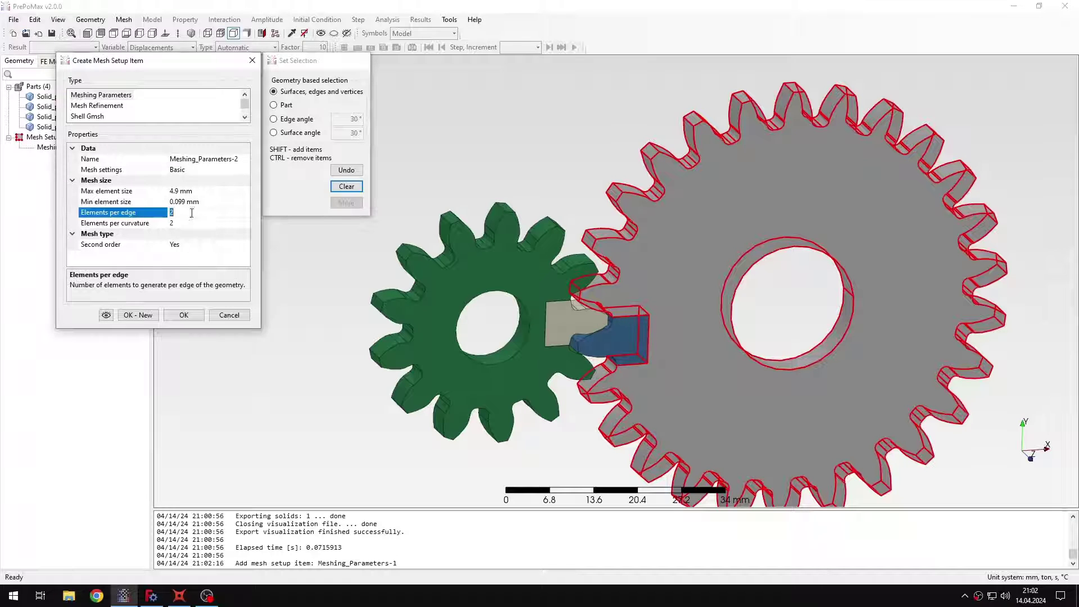
{"action": "type", "text": "1"}
{"action": "left_click", "coordinate": [193, 224]}
{"action": "type", "text": "1"}
{"action": "double_click", "coordinate": [202, 243]}
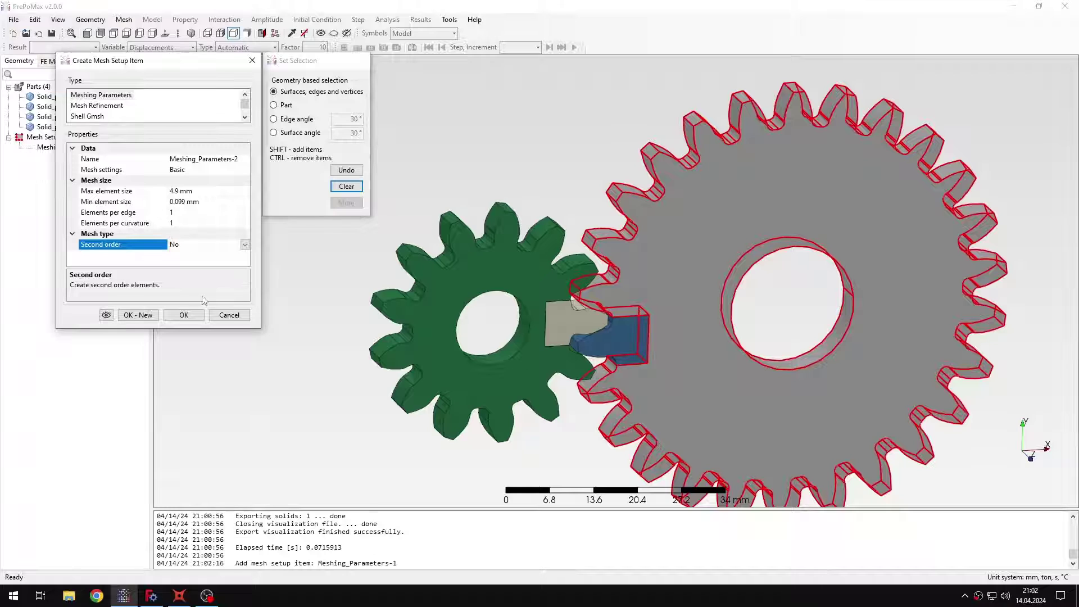
Step: Save the grey gear's parameters and give the tan tooth block a 0.4 mm maximum element size
{"action": "left_click", "coordinate": [137, 314]}
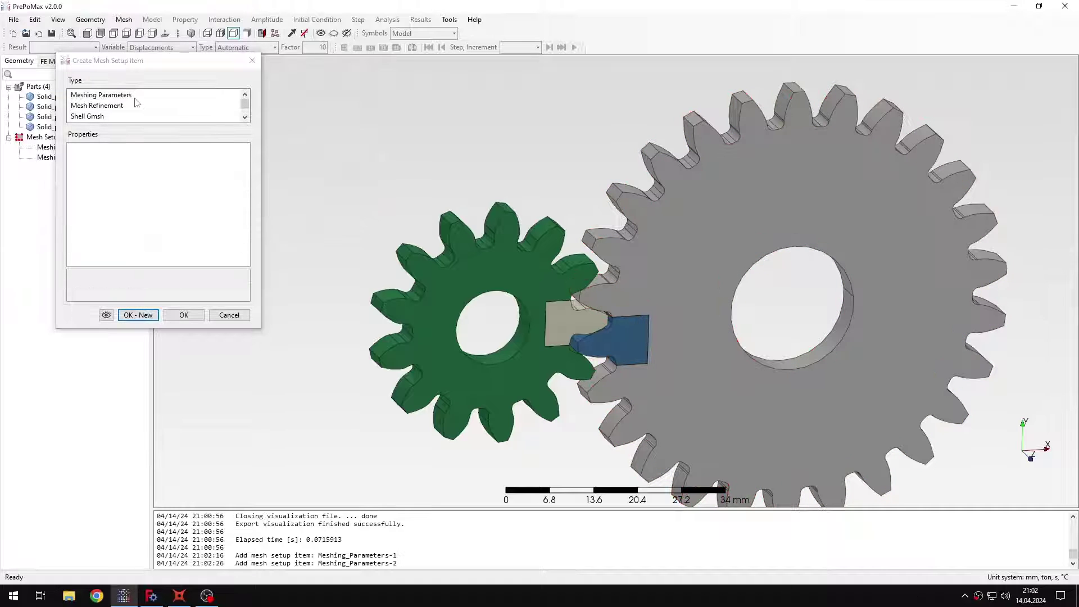
{"action": "left_click", "coordinate": [592, 335]}
{"action": "scroll", "coordinate": [595, 329], "scroll_direction": "up", "scroll_amount": 3}
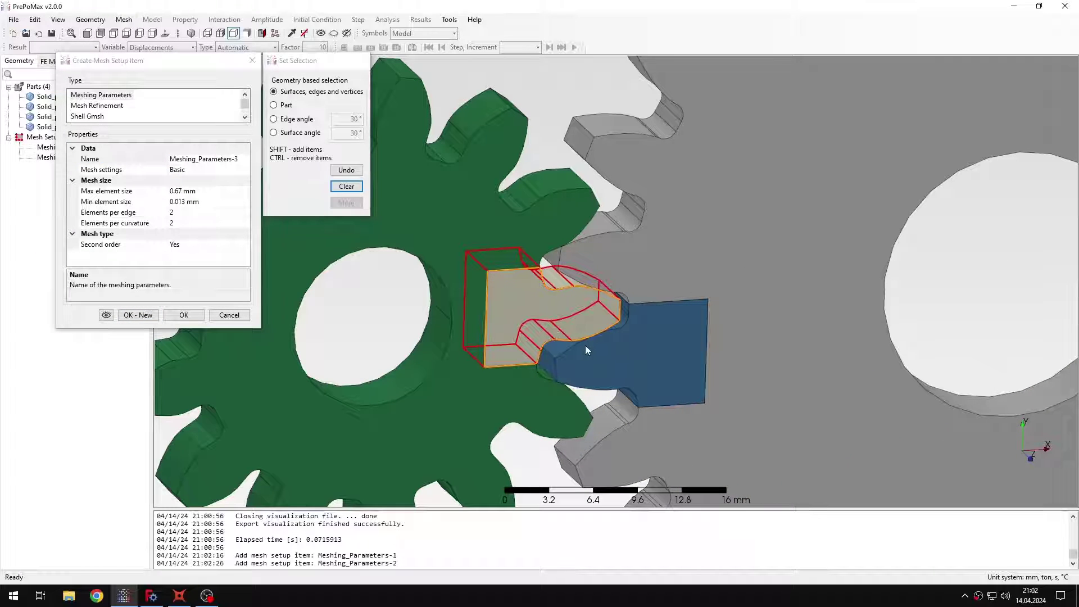
{"action": "left_click", "coordinate": [177, 191]}
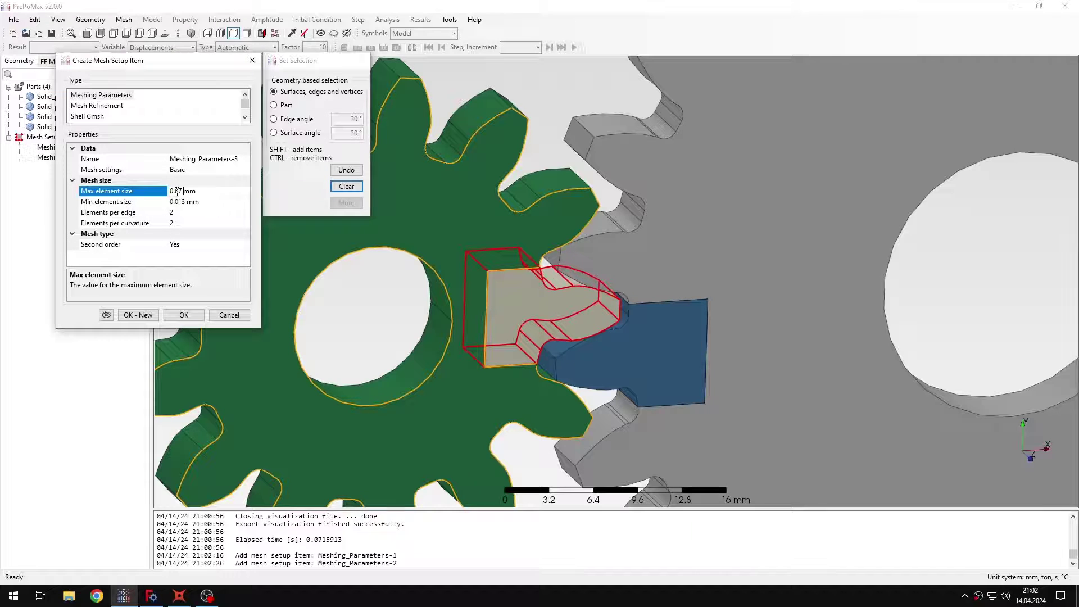
{"action": "type", "text": "4"}
{"action": "left_click", "coordinate": [138, 315]}
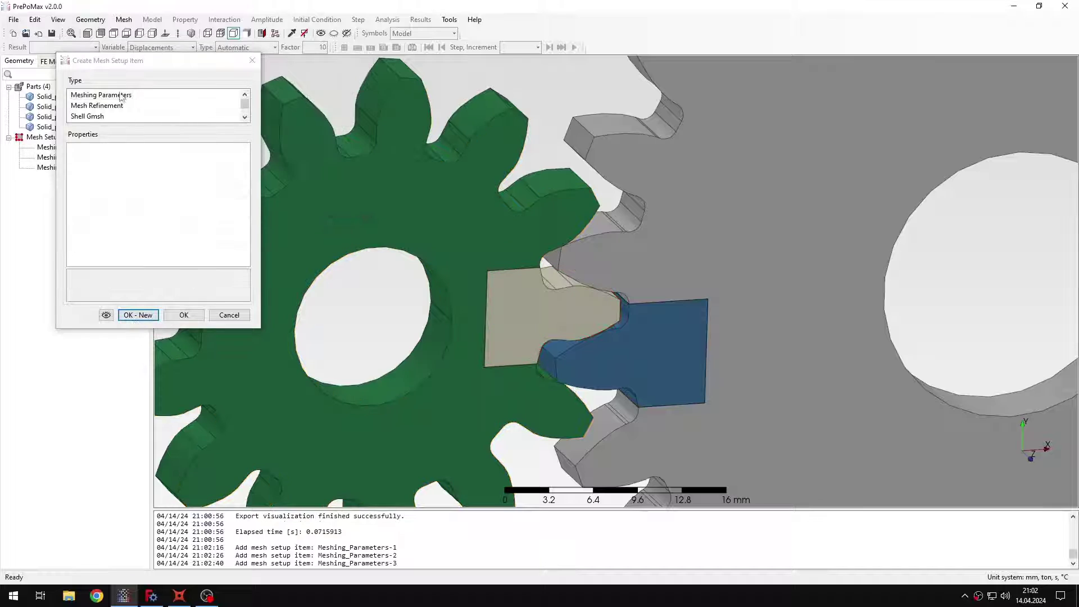
Step: Give the blue tooth block a 0.4 mm maximum element size
{"action": "left_click", "coordinate": [619, 348]}
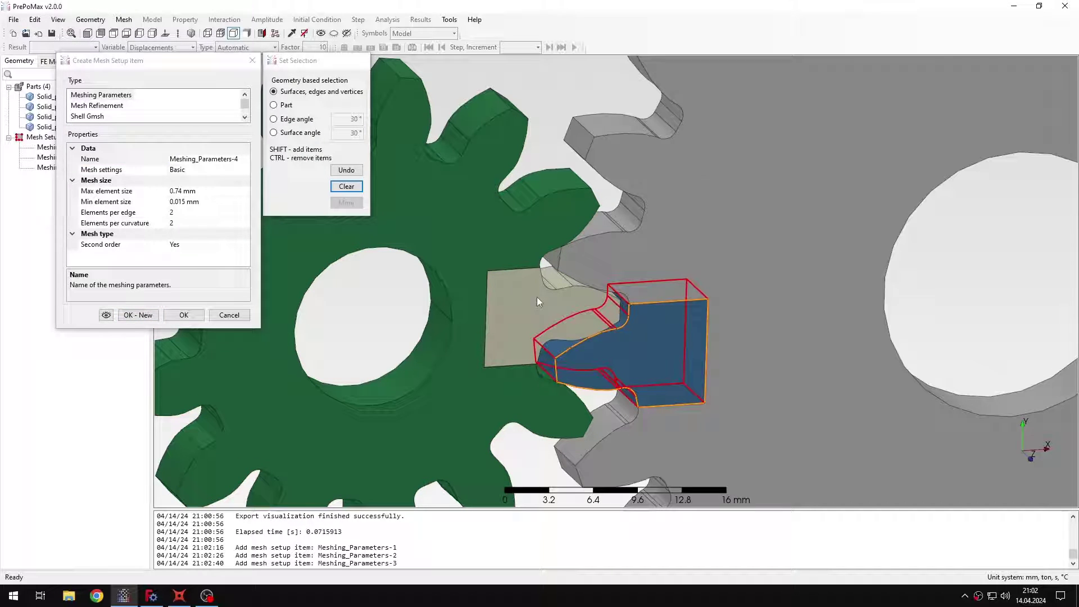
{"action": "left_click", "coordinate": [181, 191]}
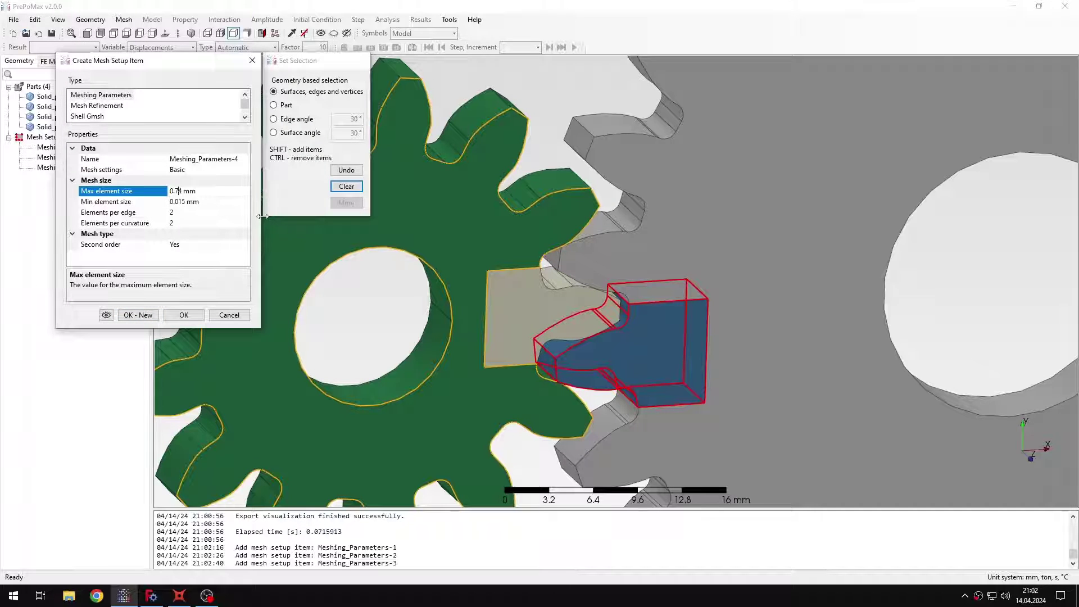
{"action": "key", "text": "BackSpace"}
{"action": "left_click", "coordinate": [196, 316]}
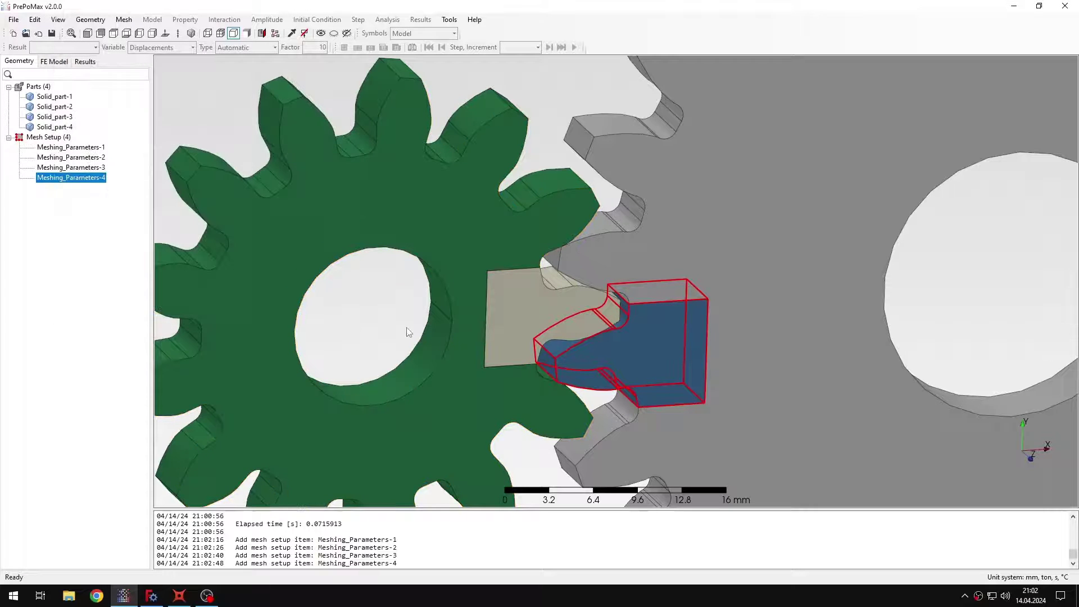
{"action": "left_click", "coordinate": [380, 341]}
Step: Add Extrude_Mesh-1 for the green gear: Simple recombine, one element by number
{"action": "scroll", "coordinate": [387, 316], "scroll_direction": "down", "scroll_amount": 5}
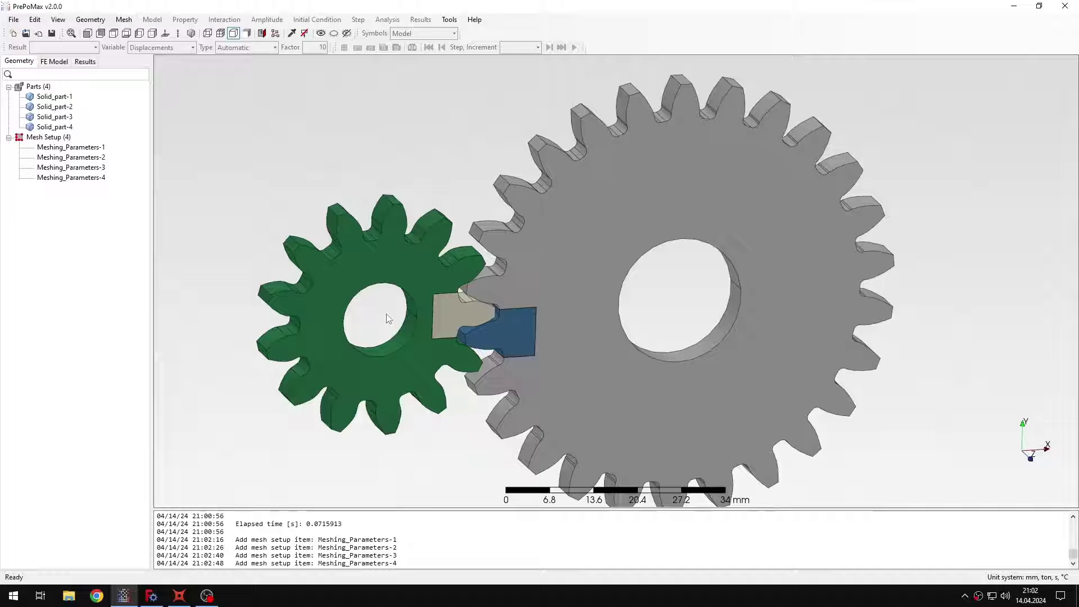
{"action": "double_click", "coordinate": [56, 137]}
{"action": "scroll", "coordinate": [105, 112], "scroll_direction": "down", "scroll_amount": 2}
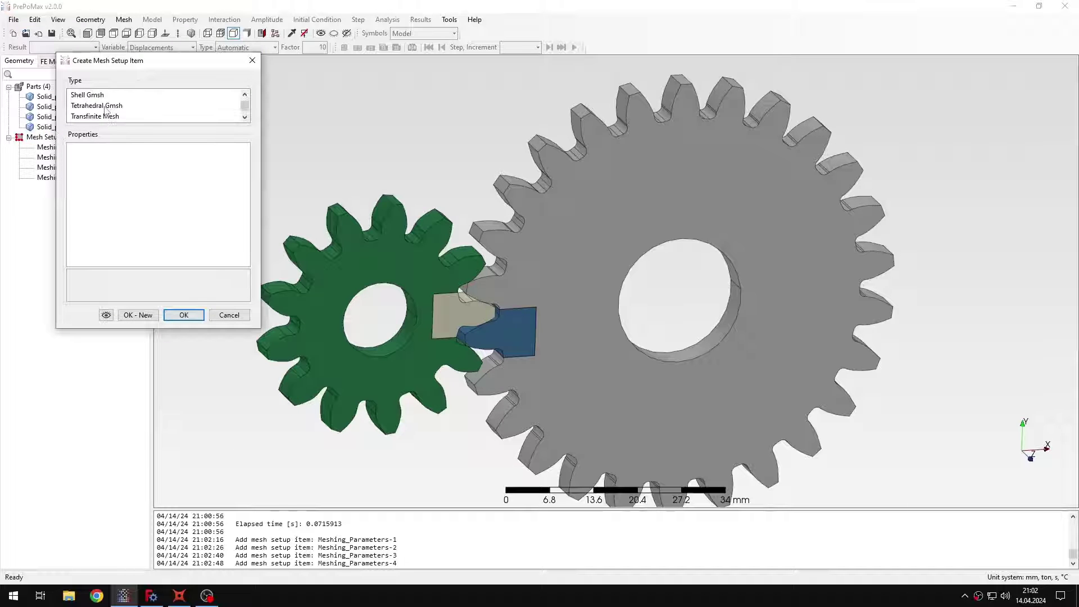
{"action": "left_click", "coordinate": [105, 107]}
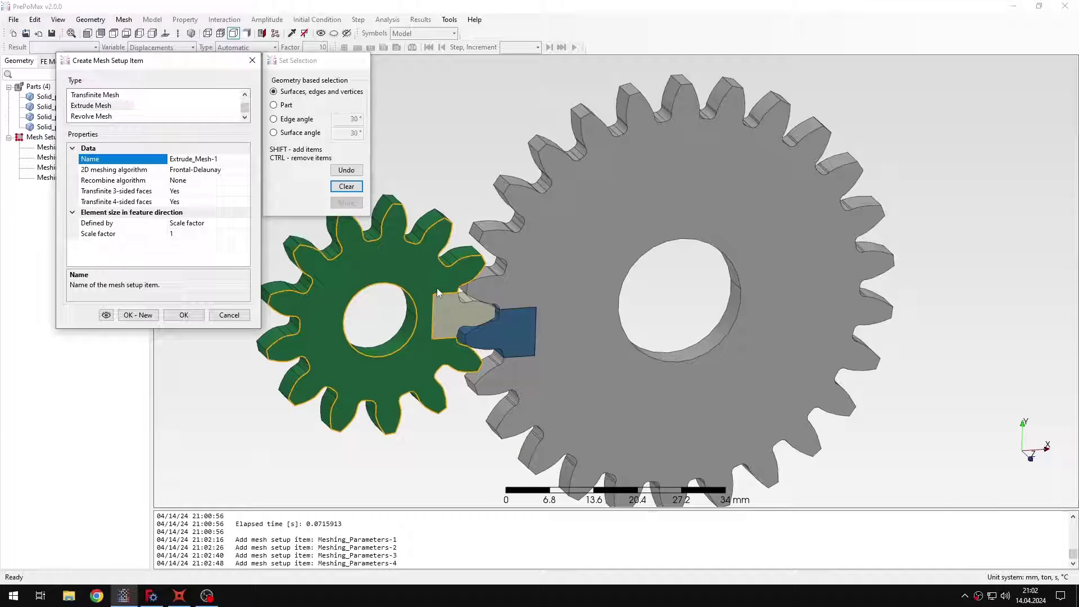
{"action": "left_click", "coordinate": [423, 271]}
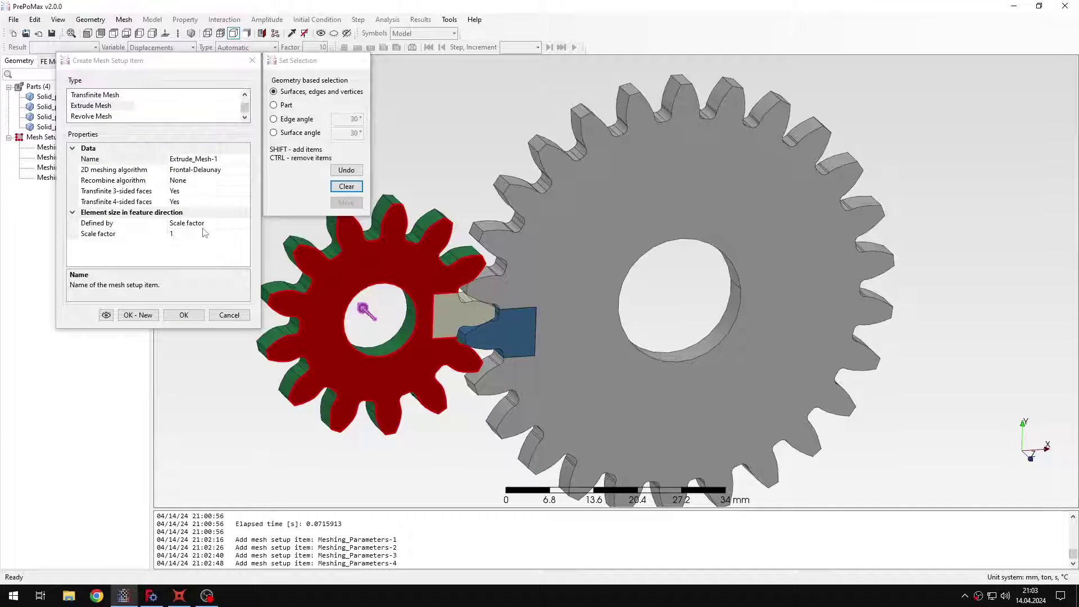
{"action": "double_click", "coordinate": [194, 181]}
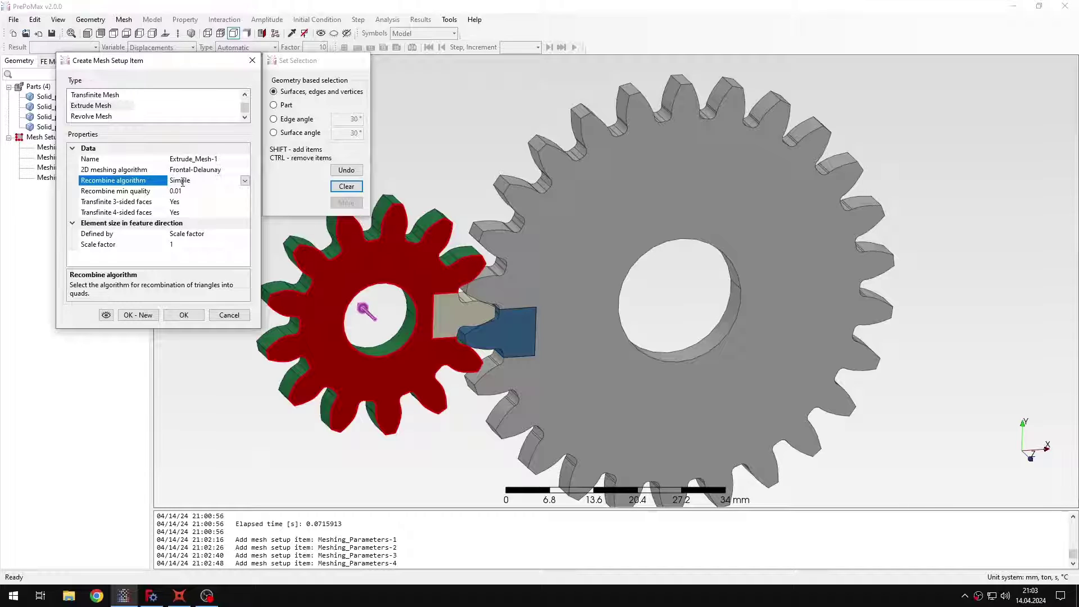
{"action": "double_click", "coordinate": [211, 235]}
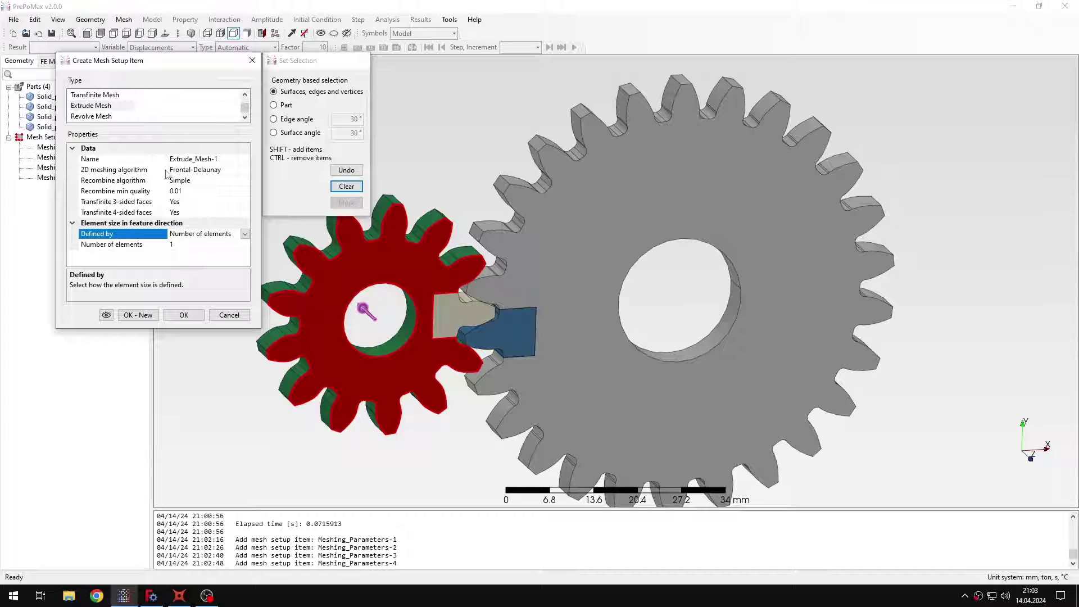
{"action": "left_click", "coordinate": [145, 315]}
Step: Add Extrude_Mesh-2 for the large grey gear with Simple recombine and one element
{"action": "scroll", "coordinate": [120, 107], "scroll_direction": "down", "scroll_amount": 1}
{"action": "left_click", "coordinate": [101, 106]}
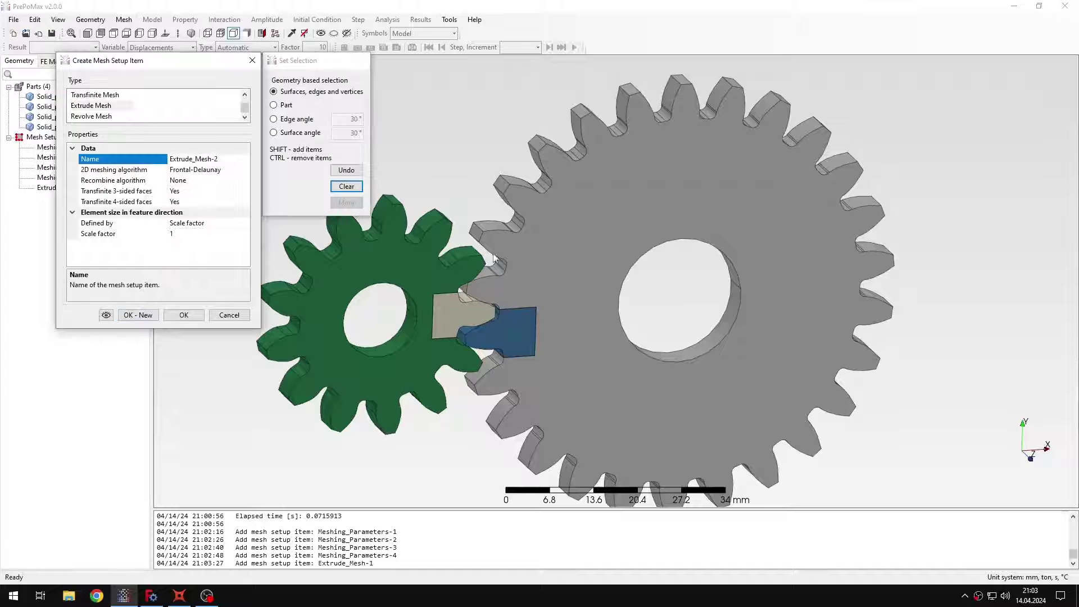
{"action": "left_click", "coordinate": [551, 267]}
{"action": "double_click", "coordinate": [209, 224]}
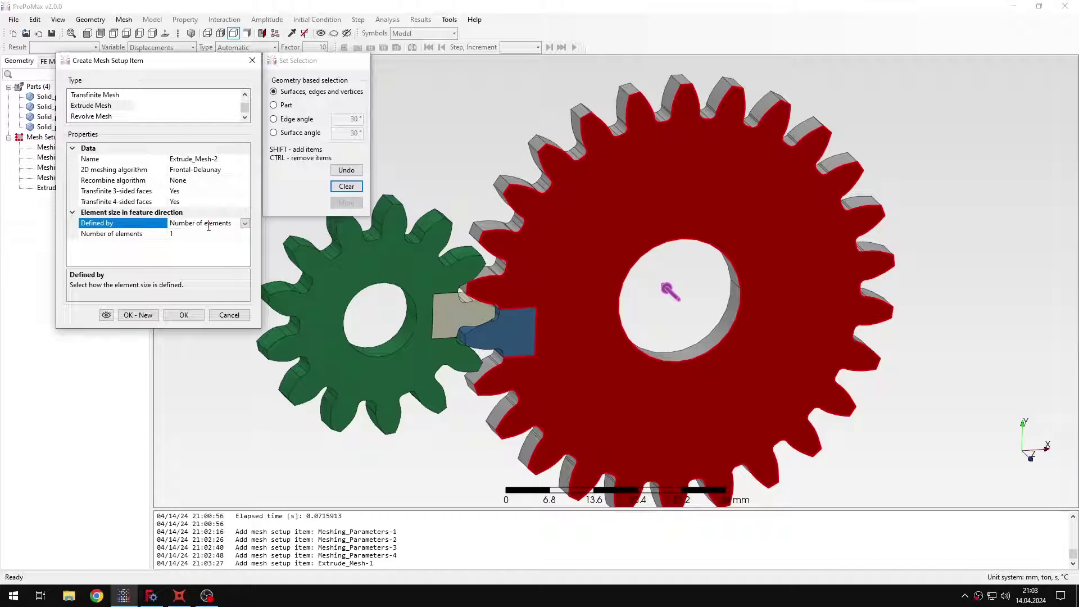
{"action": "double_click", "coordinate": [192, 181]}
{"action": "left_click", "coordinate": [145, 315]}
Step: Add Extrude_Mesh-3 for the tan tooth block with Simple recombine and one element
{"action": "scroll", "coordinate": [121, 107], "scroll_direction": "down", "scroll_amount": 1}
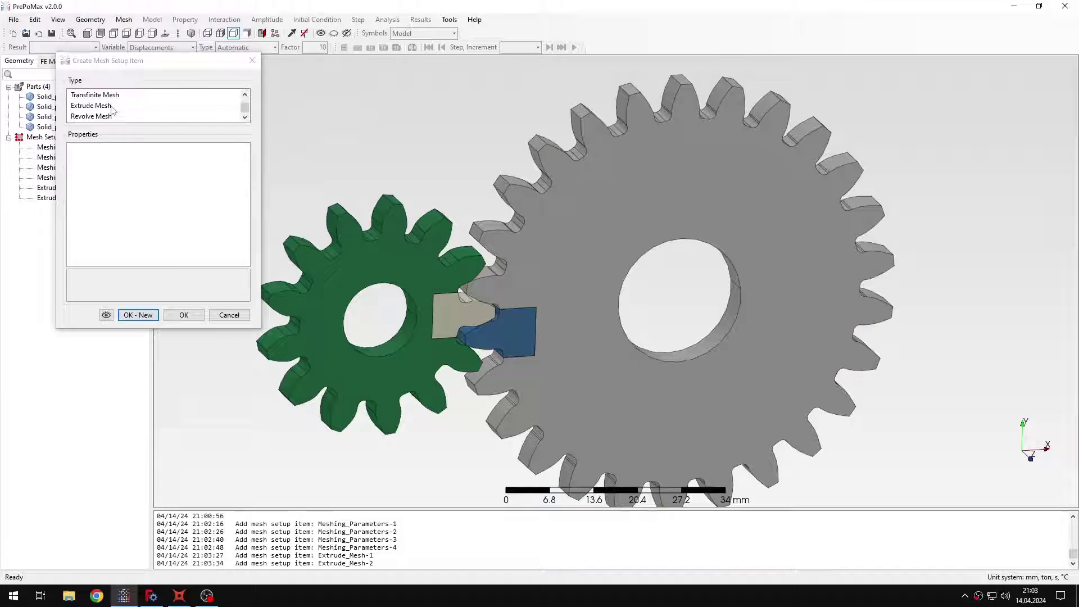
{"action": "left_click", "coordinate": [93, 106]}
{"action": "left_click", "coordinate": [459, 308]}
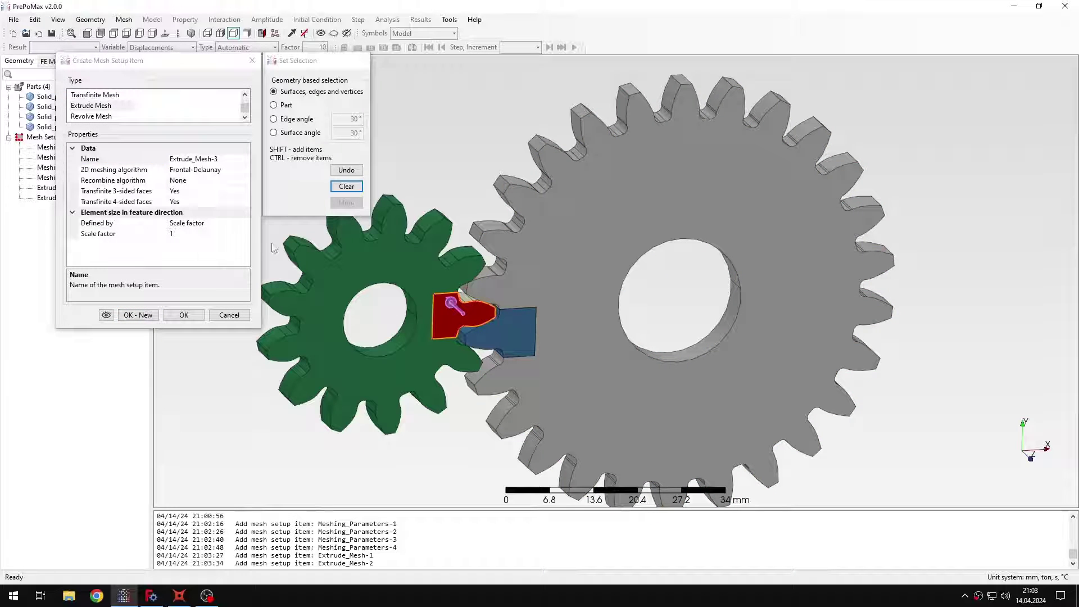
{"action": "double_click", "coordinate": [210, 223]}
{"action": "double_click", "coordinate": [192, 181]}
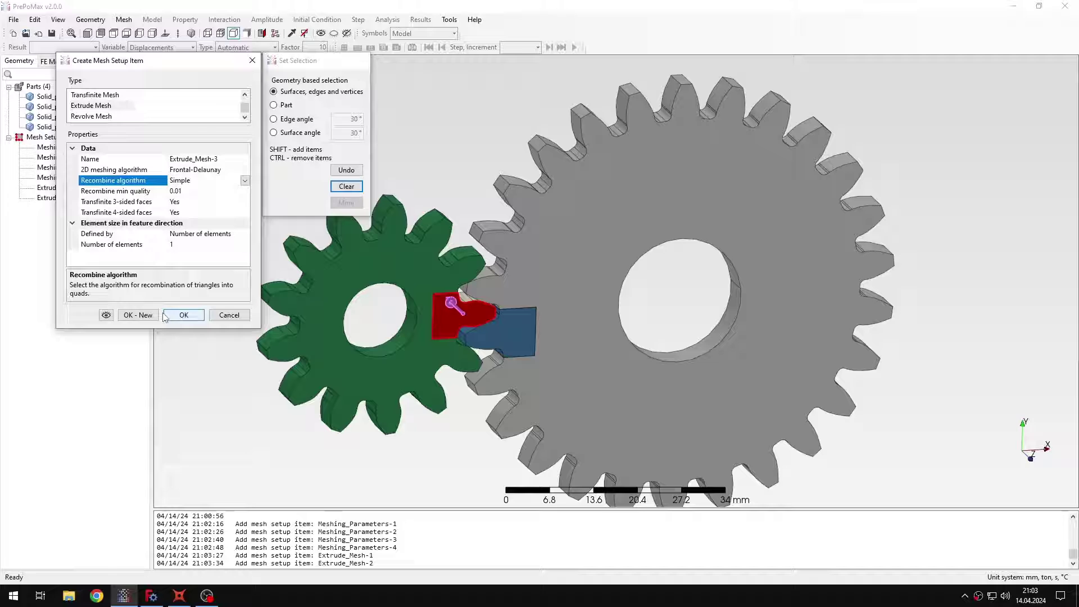
{"action": "left_click", "coordinate": [145, 315]}
Step: Add Extrude_Mesh-4 for the blue tooth block with Simple recombine and one element
{"action": "scroll", "coordinate": [115, 110], "scroll_direction": "down", "scroll_amount": 1}
{"action": "left_click", "coordinate": [113, 106]}
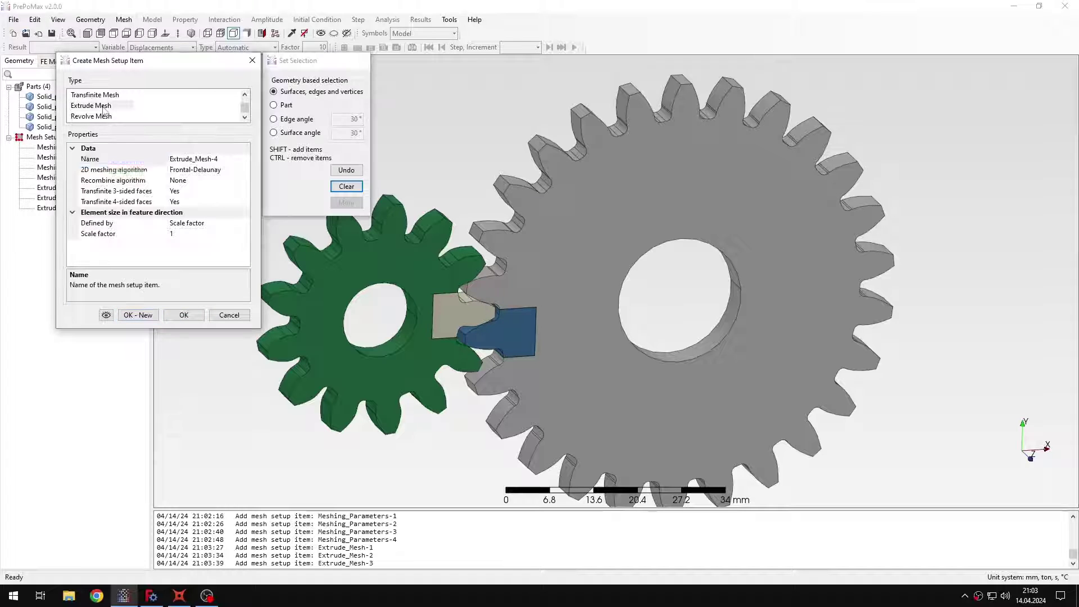
{"action": "left_click", "coordinate": [517, 334]}
{"action": "double_click", "coordinate": [207, 224]}
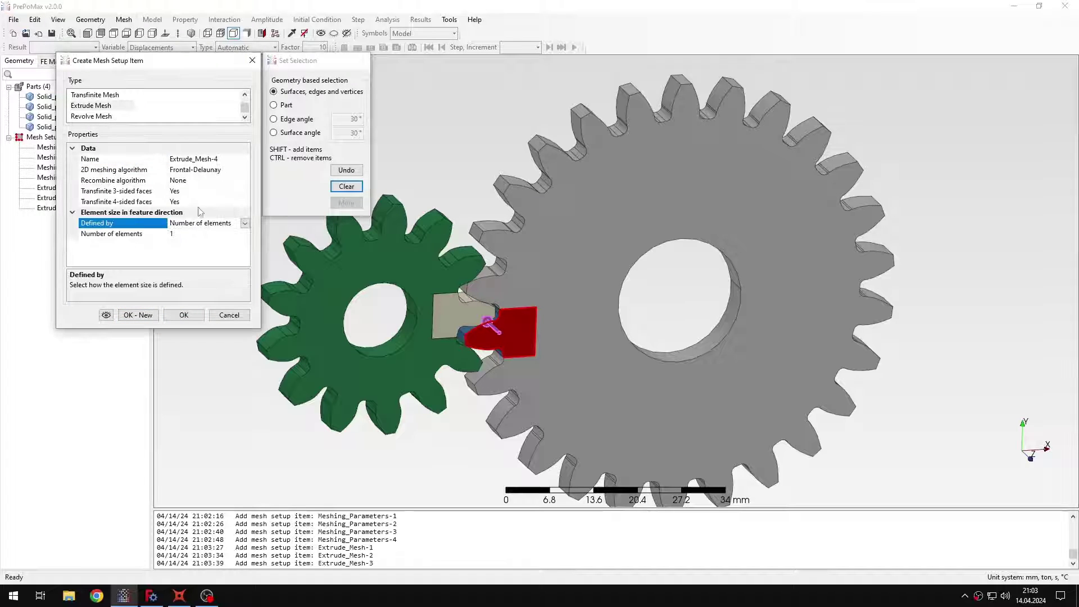
{"action": "double_click", "coordinate": [205, 180]}
{"action": "left_click", "coordinate": [184, 315]}
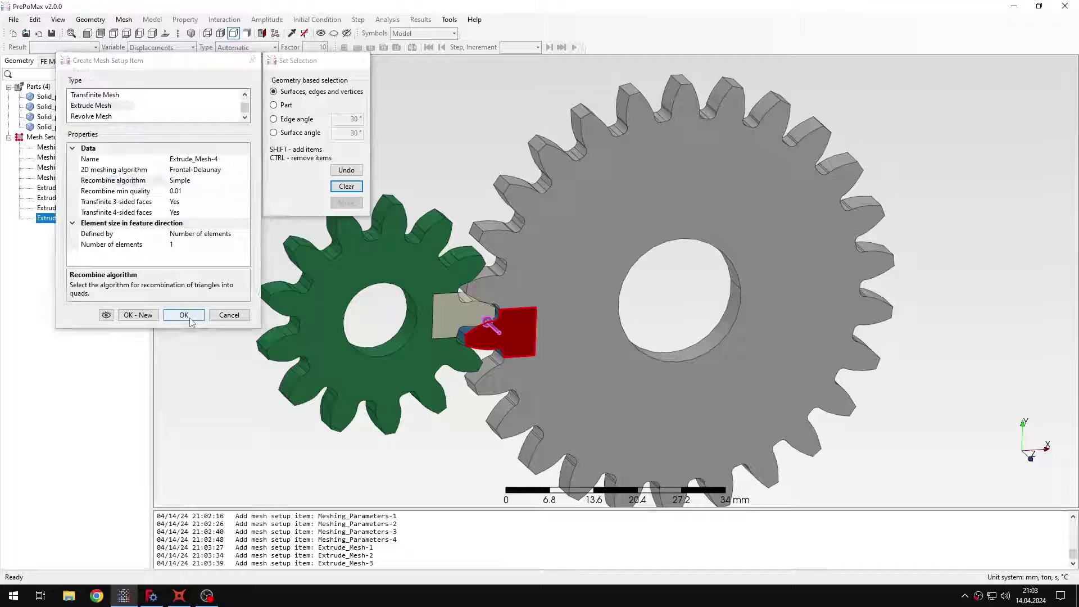
Step: Create Mesh_Refinement-1 with 0.03 mm element size on the tan tooth's root fillet edge
{"action": "right_click", "coordinate": [513, 349]}
{"action": "left_click", "coordinate": [437, 209]}
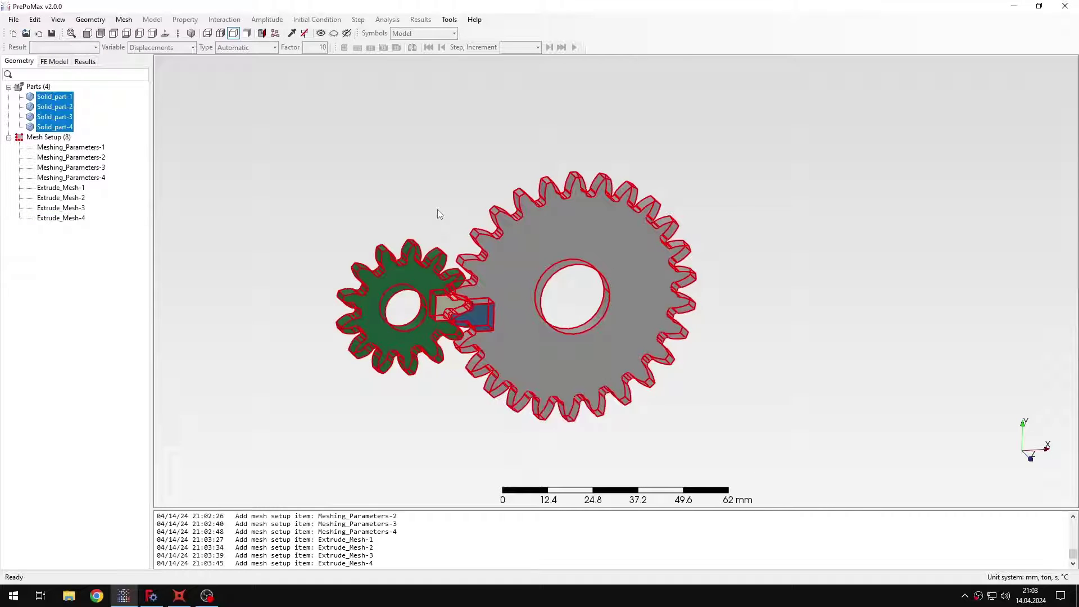
{"action": "scroll", "coordinate": [455, 314], "scroll_direction": "up", "scroll_amount": 5}
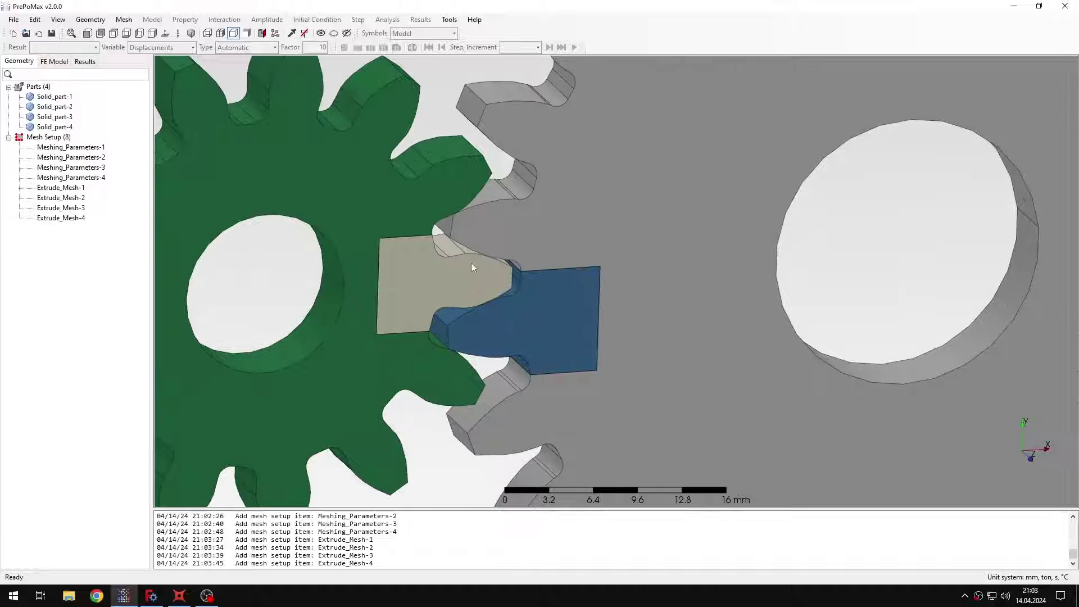
{"action": "double_click", "coordinate": [47, 137]}
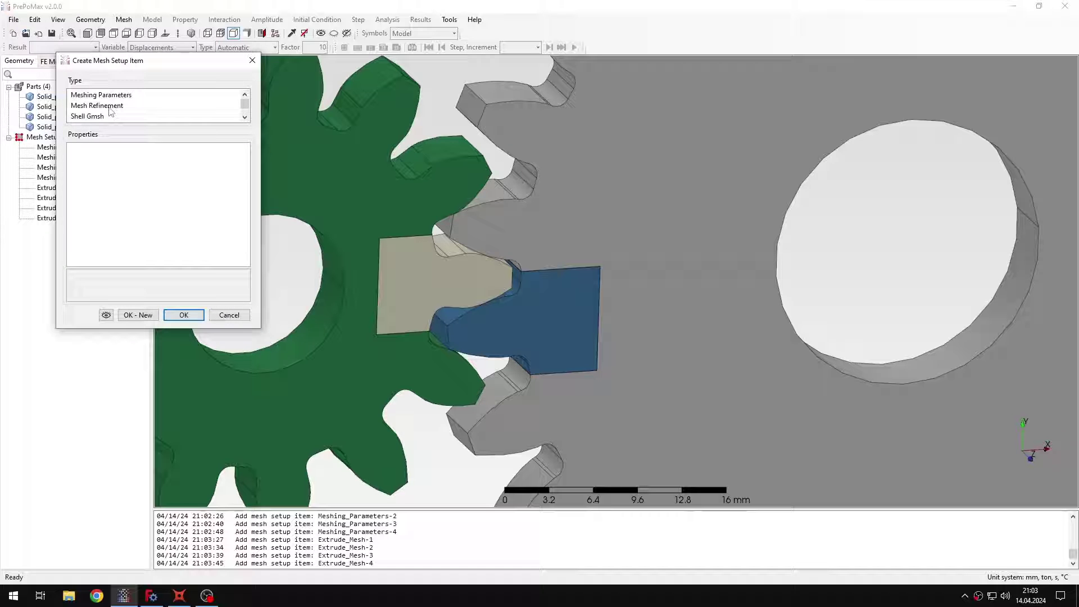
{"action": "left_click", "coordinate": [110, 107]}
{"action": "mouse_move", "coordinate": [421, 260]}
{"action": "middle_mouse_down"}
{"action": "mouse_move", "coordinate": [474, 342]}
{"action": "mouse_move", "coordinate": [414, 258]}
{"action": "middle_mouse_up"}
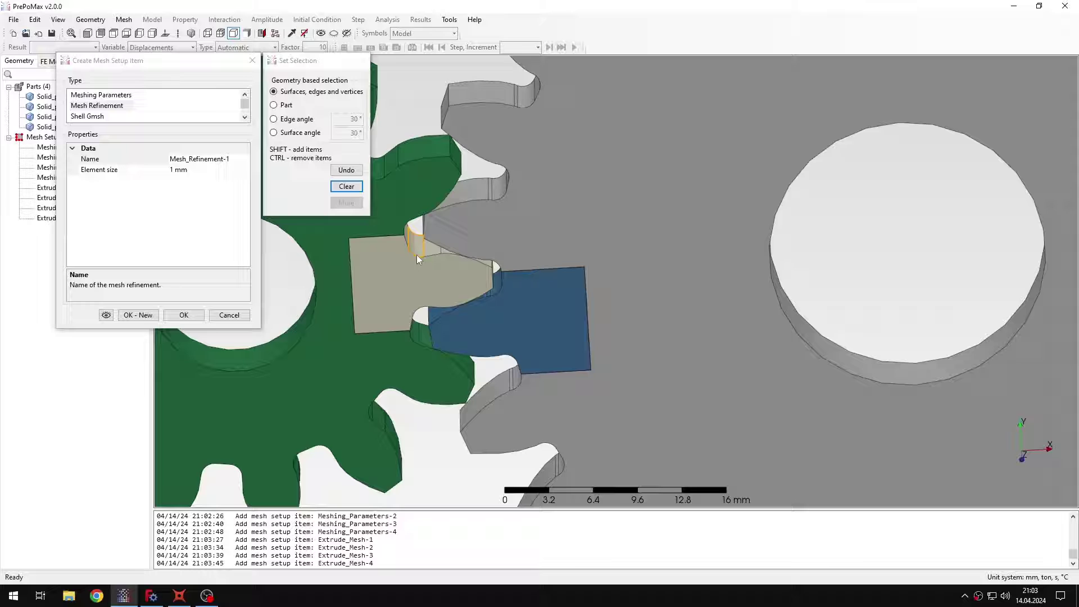
{"action": "left_click", "coordinate": [418, 256]}
{"action": "scroll", "coordinate": [416, 253], "scroll_direction": "up", "scroll_amount": 5}
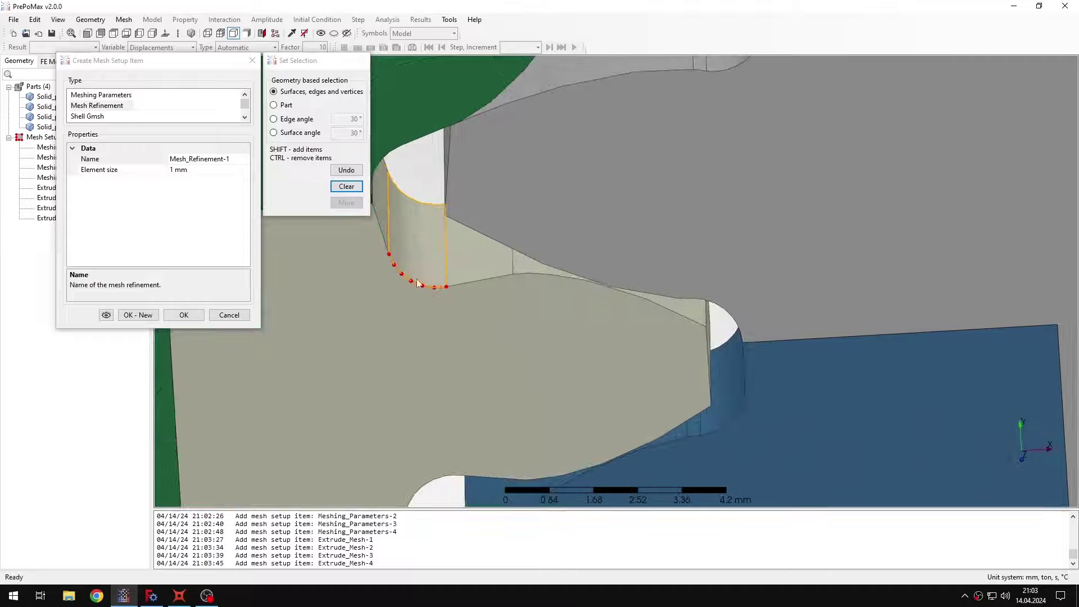
{"action": "left_click", "coordinate": [175, 170]}
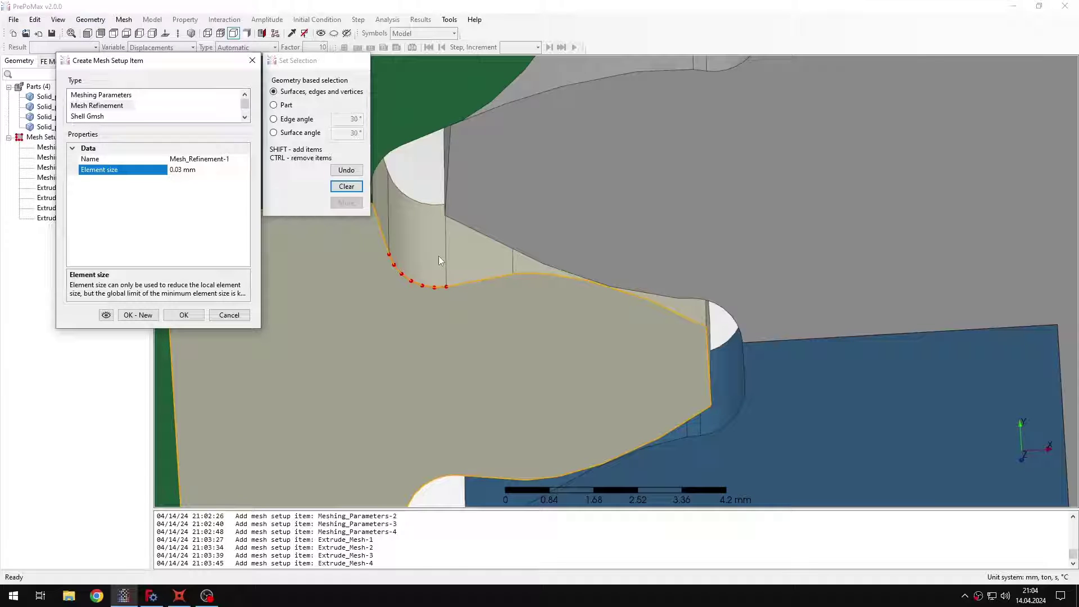
{"action": "scroll", "coordinate": [440, 260], "scroll_direction": "down", "scroll_amount": 1}
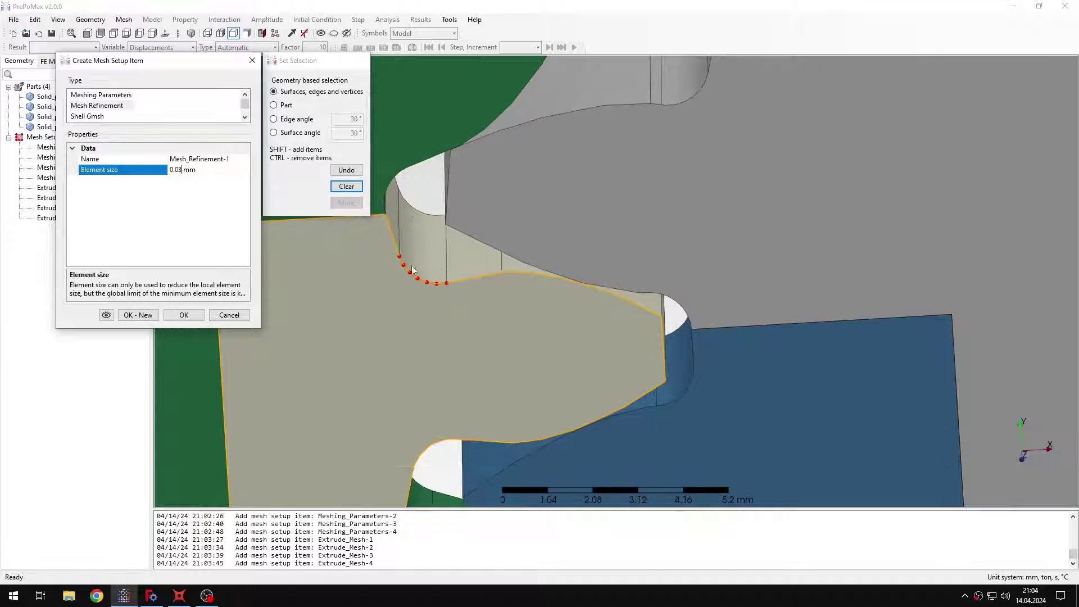
{"action": "left_click", "coordinate": [184, 314]}
{"action": "scroll", "coordinate": [467, 295], "scroll_direction": "down", "scroll_amount": 7}
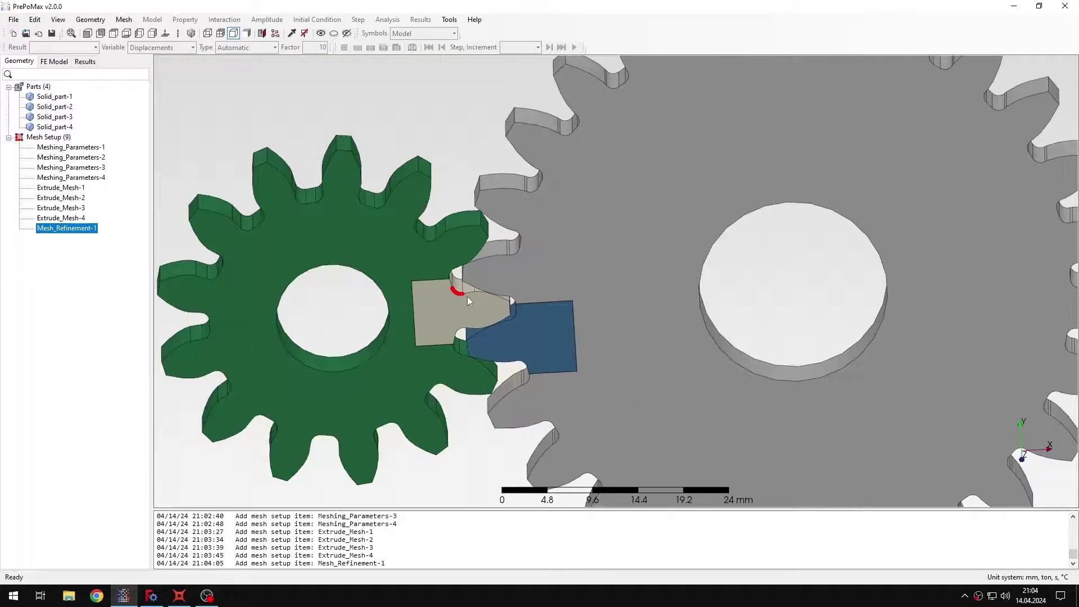
Step: Generate the finite element mesh for all four gear parts
{"action": "scroll", "coordinate": [467, 295], "scroll_direction": "down", "scroll_amount": 4}
{"action": "left_click_drag", "start_coordinate": [281, 146], "coordinate": [524, 269]}
{"action": "right_click", "coordinate": [524, 270]}
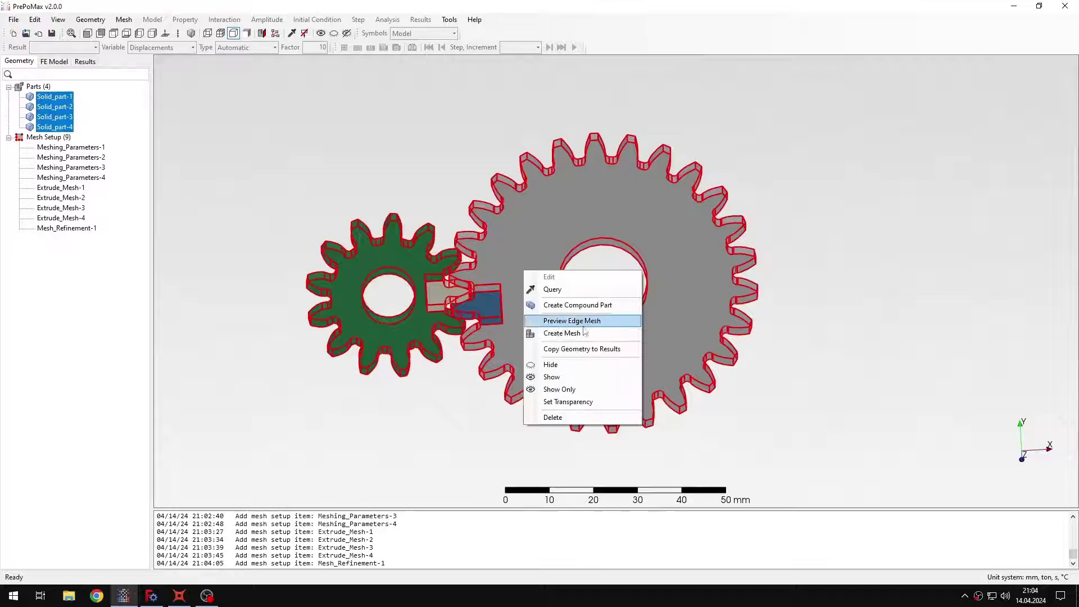
{"action": "left_click", "coordinate": [562, 333]}
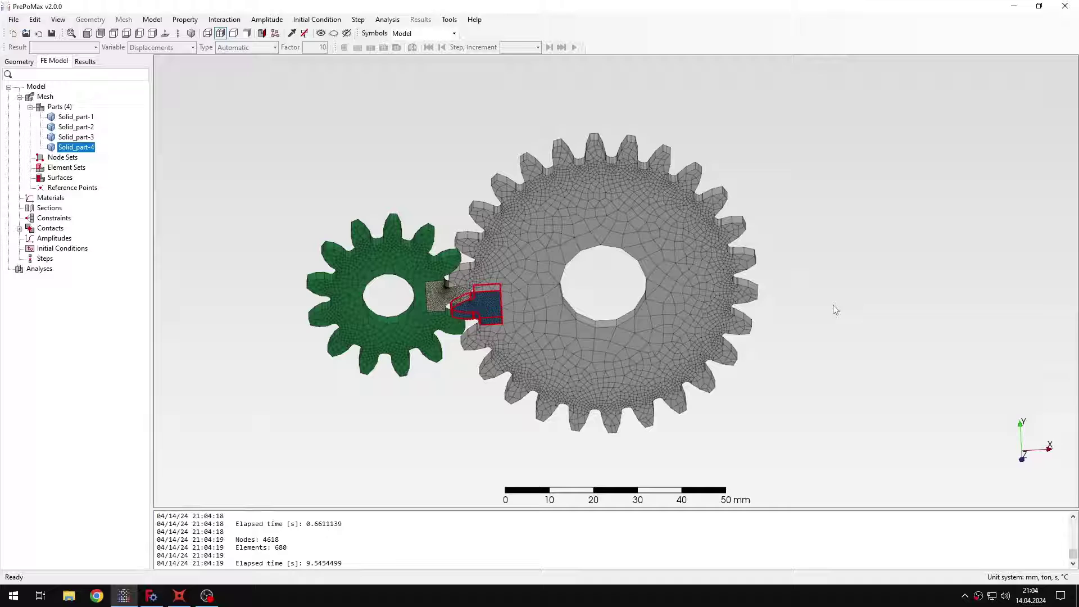
{"action": "left_click", "coordinate": [856, 305]}
Step: Inspect each meshed part, then display the assembly with model edges only
{"action": "scroll", "coordinate": [479, 315], "scroll_direction": "up", "scroll_amount": 4}
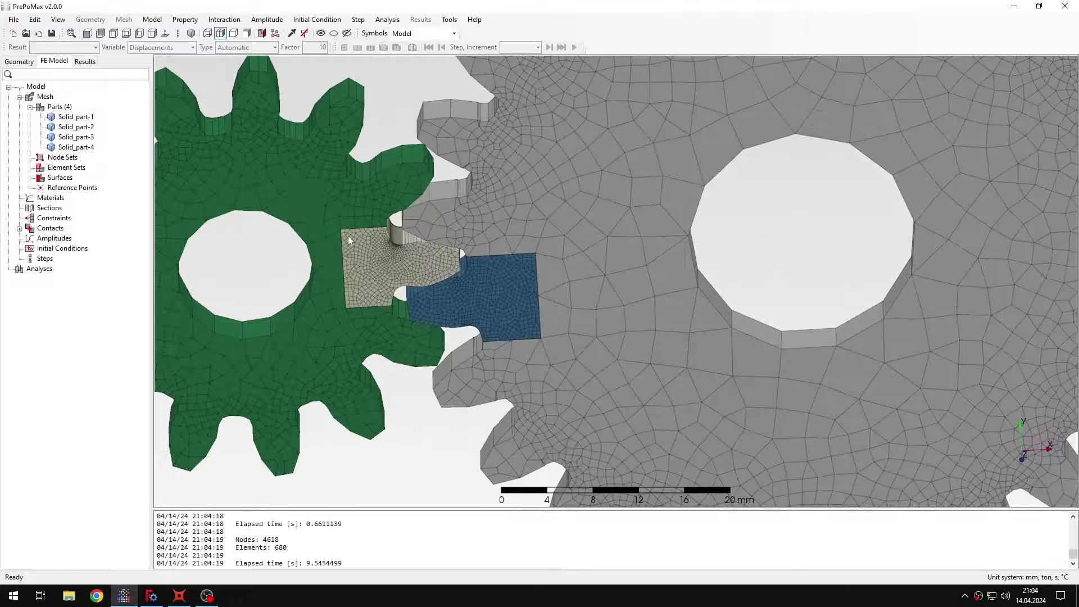
{"action": "left_click", "coordinate": [316, 195]}
{"action": "left_click", "coordinate": [564, 288]}
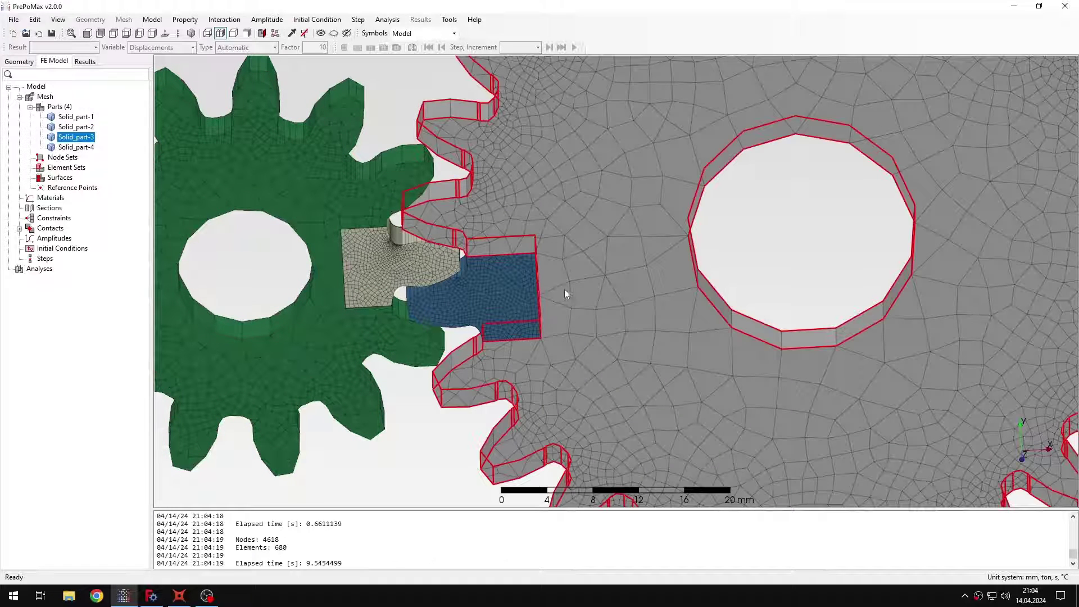
{"action": "left_click", "coordinate": [376, 262]}
{"action": "left_click", "coordinate": [461, 294]}
{"action": "scroll", "coordinate": [360, 231], "scroll_direction": "up", "scroll_amount": 6}
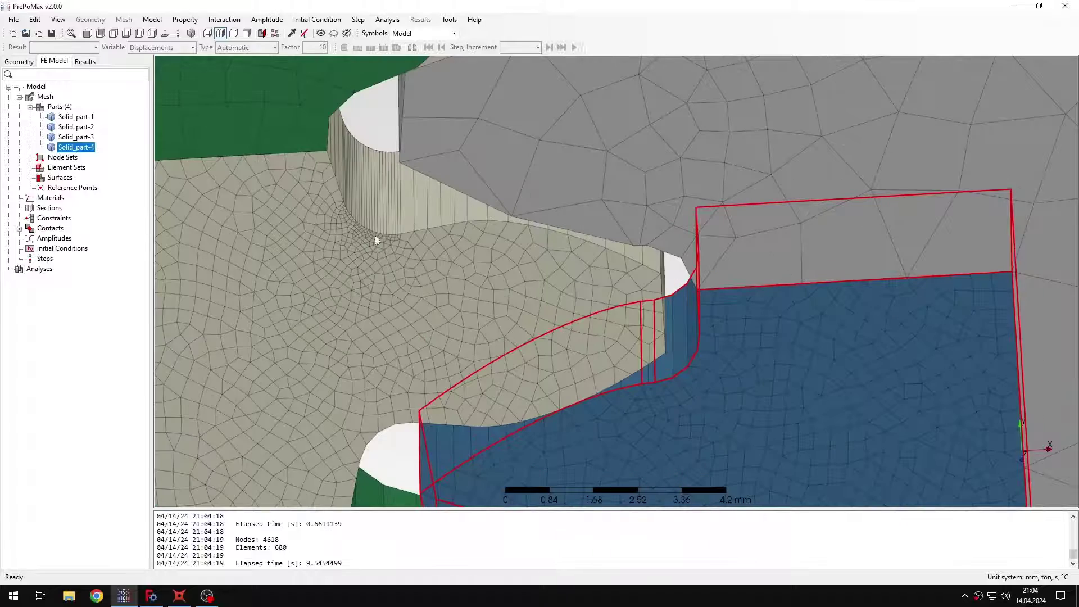
{"action": "scroll", "coordinate": [394, 248], "scroll_direction": "down", "scroll_amount": 7}
{"action": "left_click", "coordinate": [306, 254]}
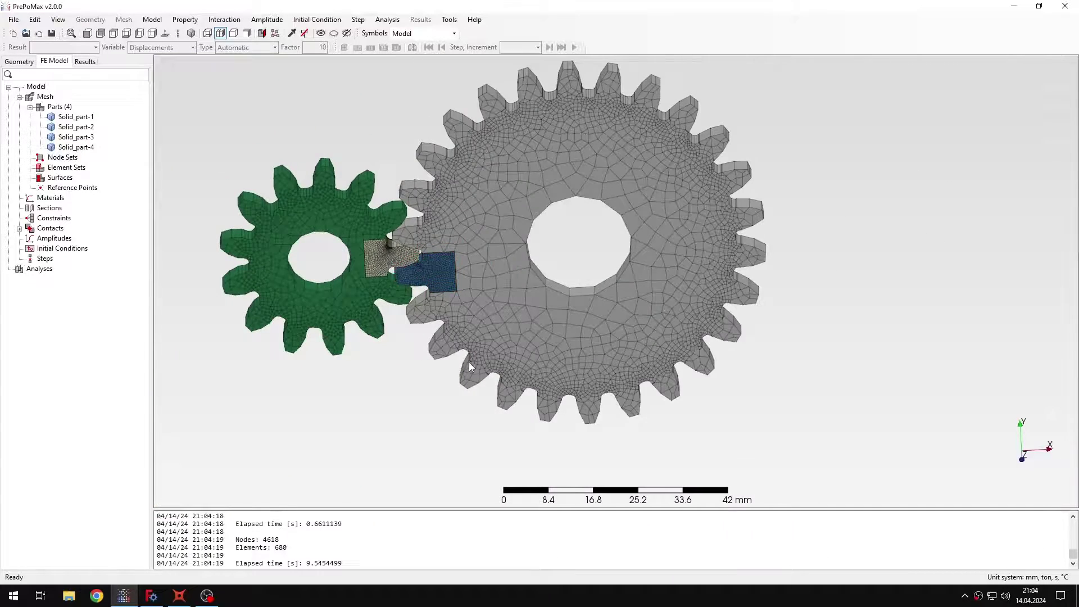
{"action": "left_click", "coordinate": [233, 33]}
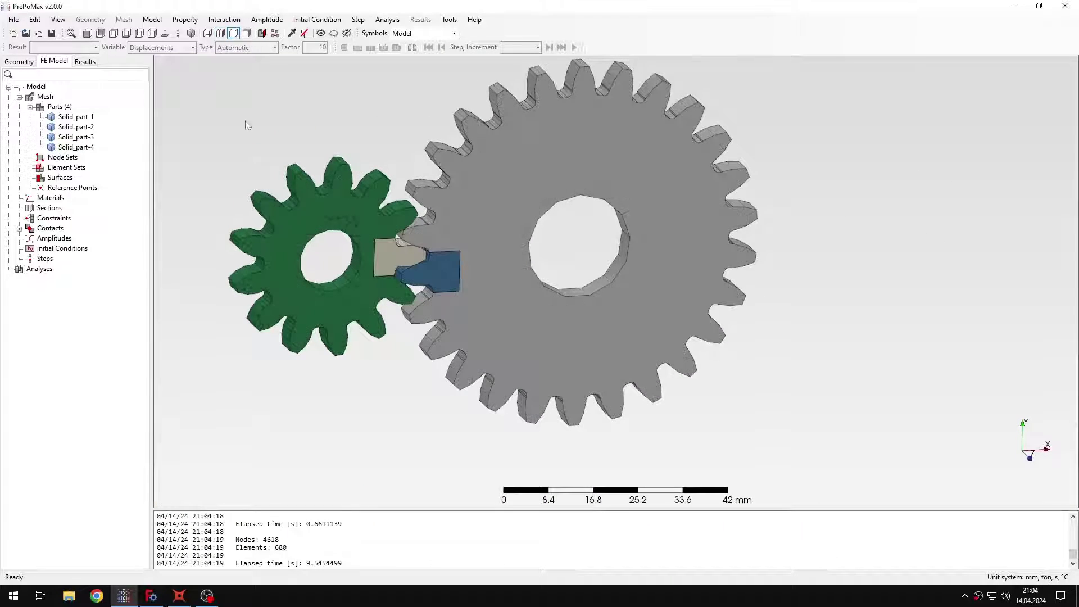
{"action": "middle_click_drag", "start_coordinate": [247, 127], "coordinate": [414, 278]}
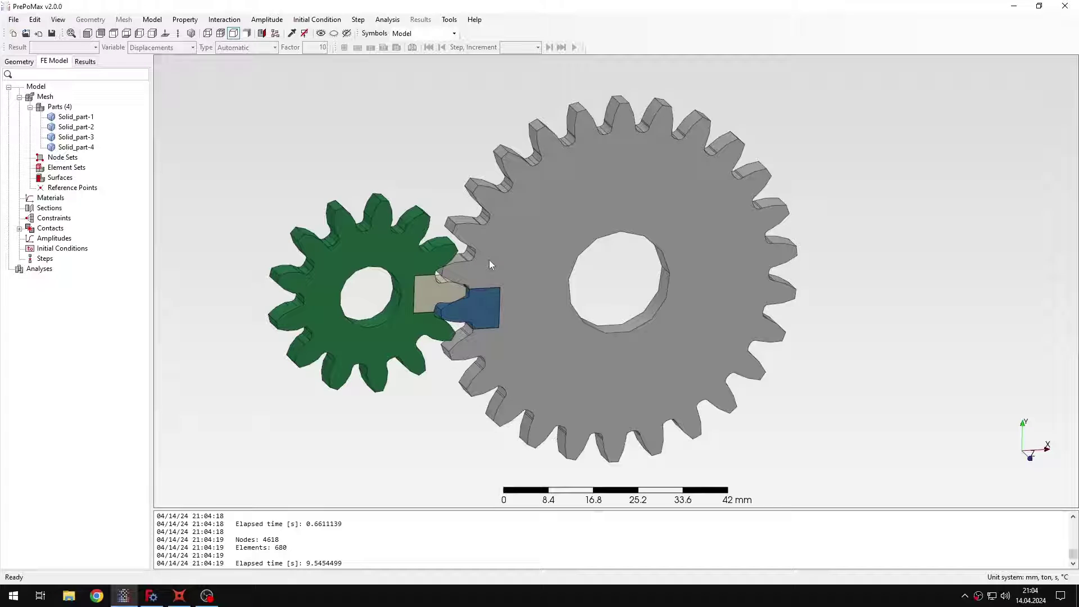
Step: Create elastic Material-1 with Young's modulus 210000 MPa and Poisson's ratio 0.3
{"action": "double_click", "coordinate": [65, 198]}
{"action": "left_click", "coordinate": [101, 220]}
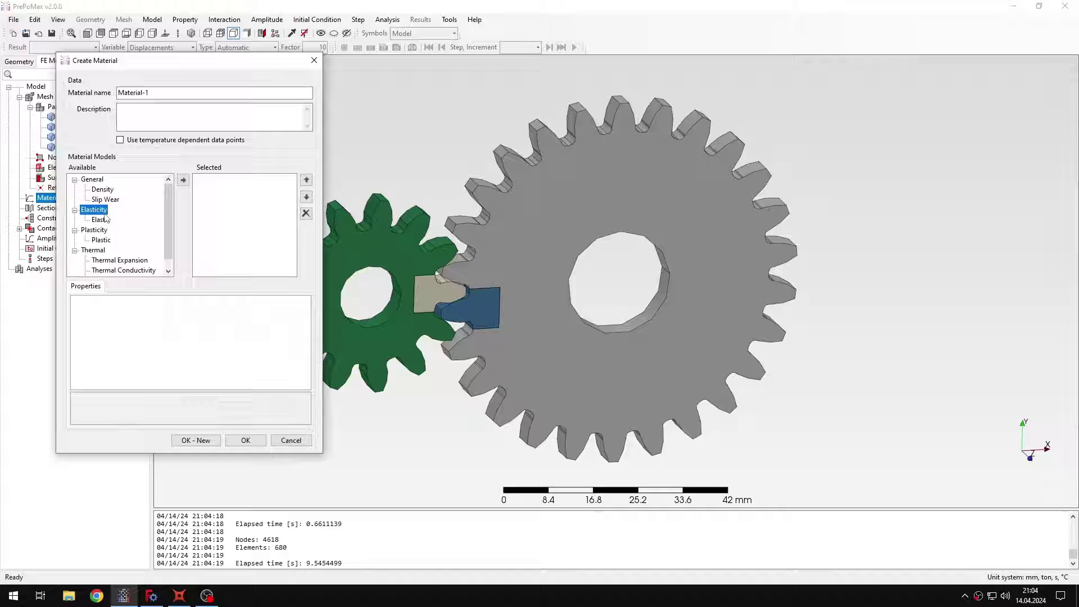
{"action": "left_click", "coordinate": [183, 180]}
{"action": "left_click", "coordinate": [196, 313]}
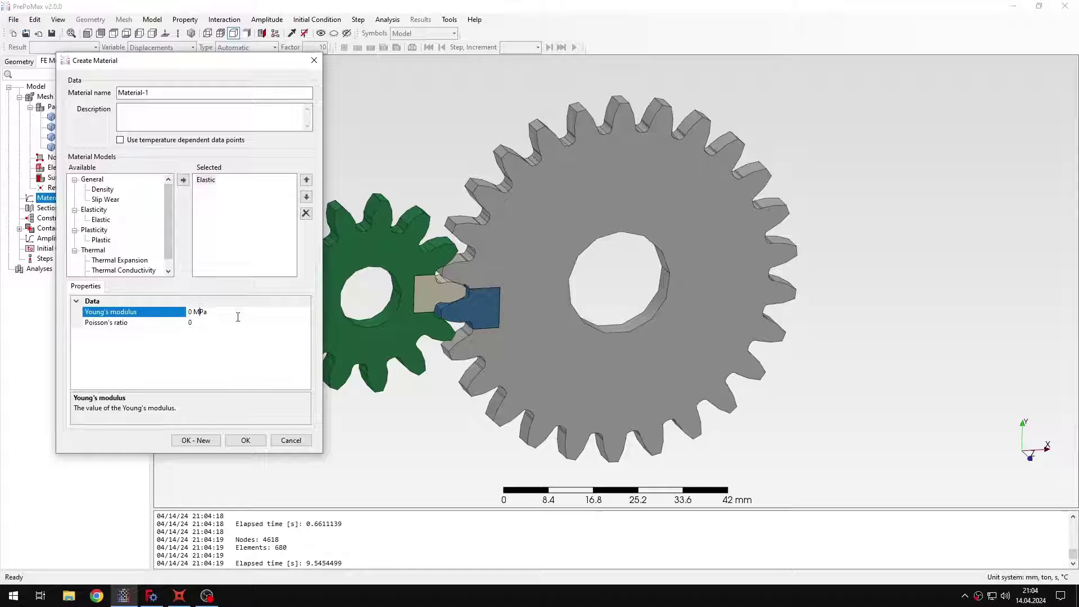
{"action": "key", "text": "BackSpace"}
{"action": "type", "text": "210000"}
{"action": "key", "text": "Down"}
{"action": "type", "text": "."}
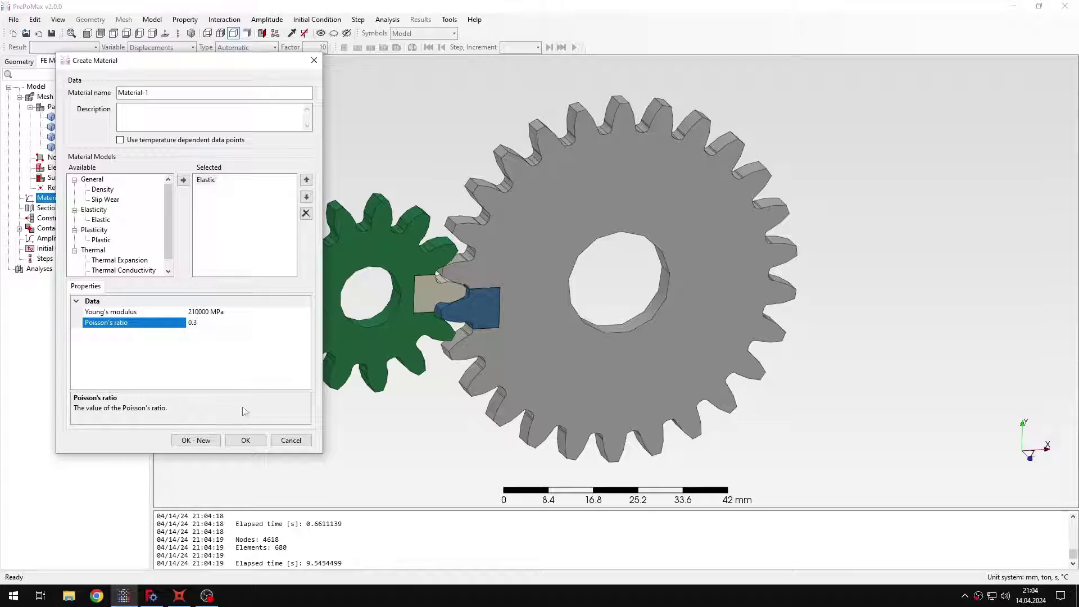
{"action": "left_click", "coordinate": [245, 440]}
Step: Add Solid_Section-1 assigning Material-1 to all gear parts
{"action": "left_click", "coordinate": [58, 219]}
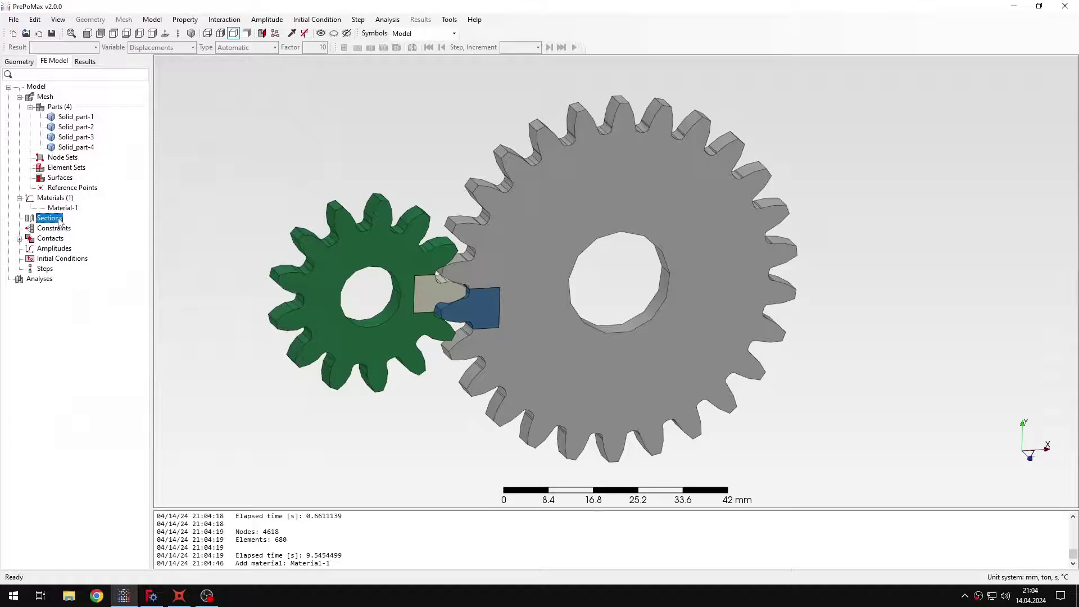
{"action": "double_click", "coordinate": [59, 219]}
{"action": "scroll", "coordinate": [444, 271], "scroll_direction": "down", "scroll_amount": 3}
{"action": "left_click_drag", "start_coordinate": [445, 143], "coordinate": [615, 264]}
{"action": "scroll", "coordinate": [623, 265], "scroll_direction": "up", "scroll_amount": 3}
{"action": "left_click", "coordinate": [167, 315]}
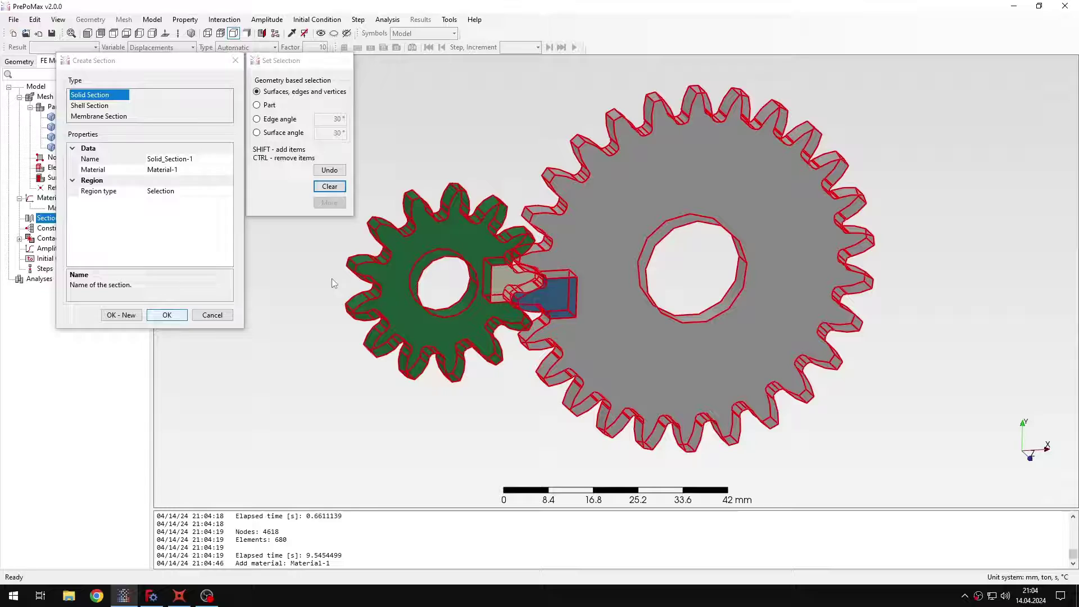
{"action": "middle_click_drag", "start_coordinate": [485, 296], "coordinate": [480, 296]}
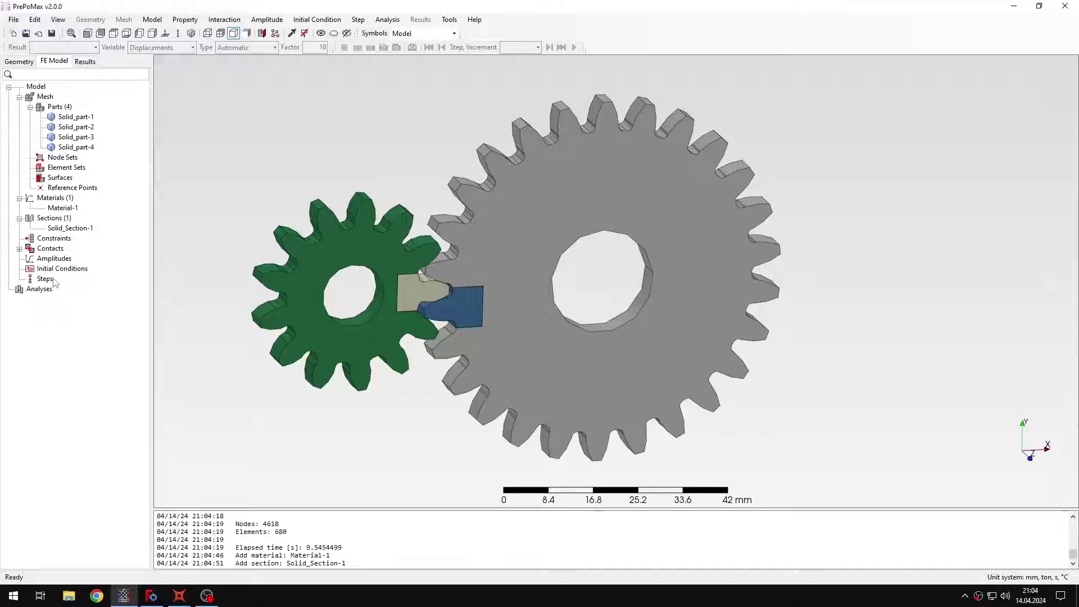
Step: Create Reference_Point-1 at X -66.9 mm, Z 2.5 mm
{"action": "double_click", "coordinate": [72, 187]}
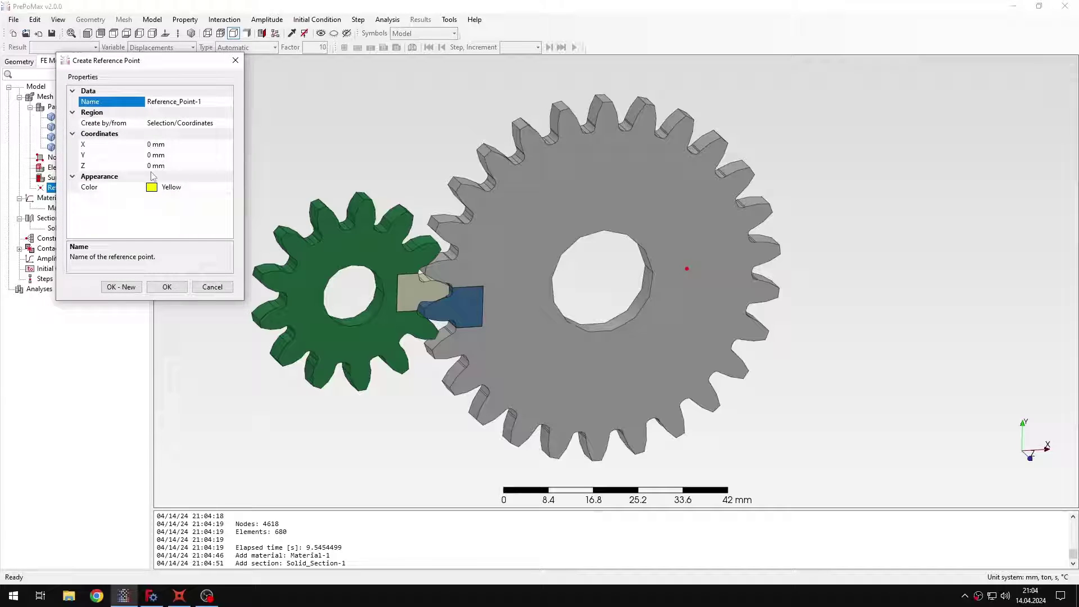
{"action": "left_click", "coordinate": [151, 146]}
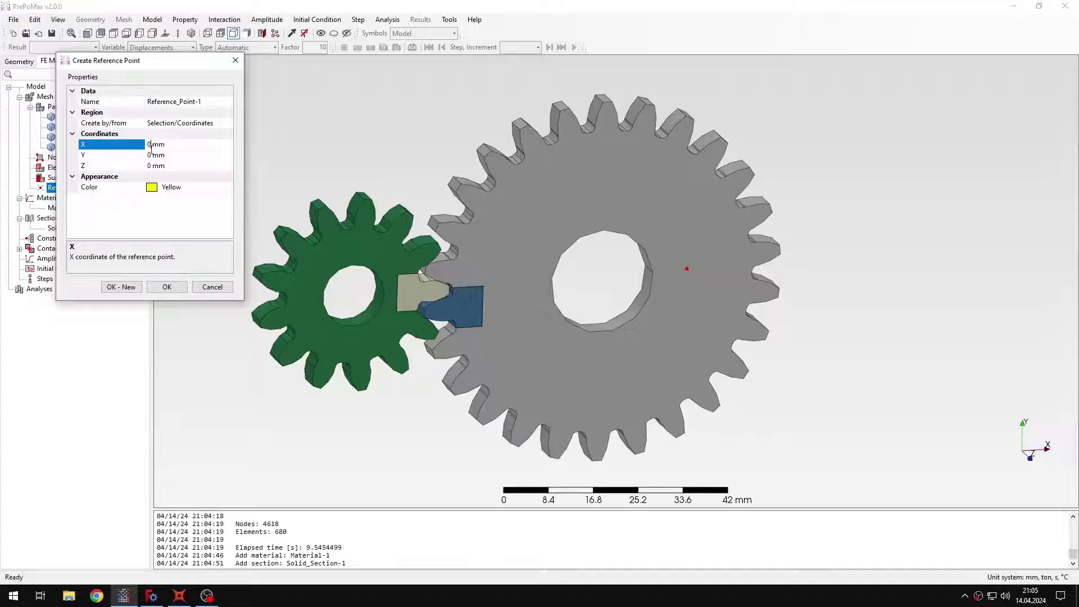
{"action": "type", "text": "-66.9"}
{"action": "left_click", "coordinate": [152, 165]}
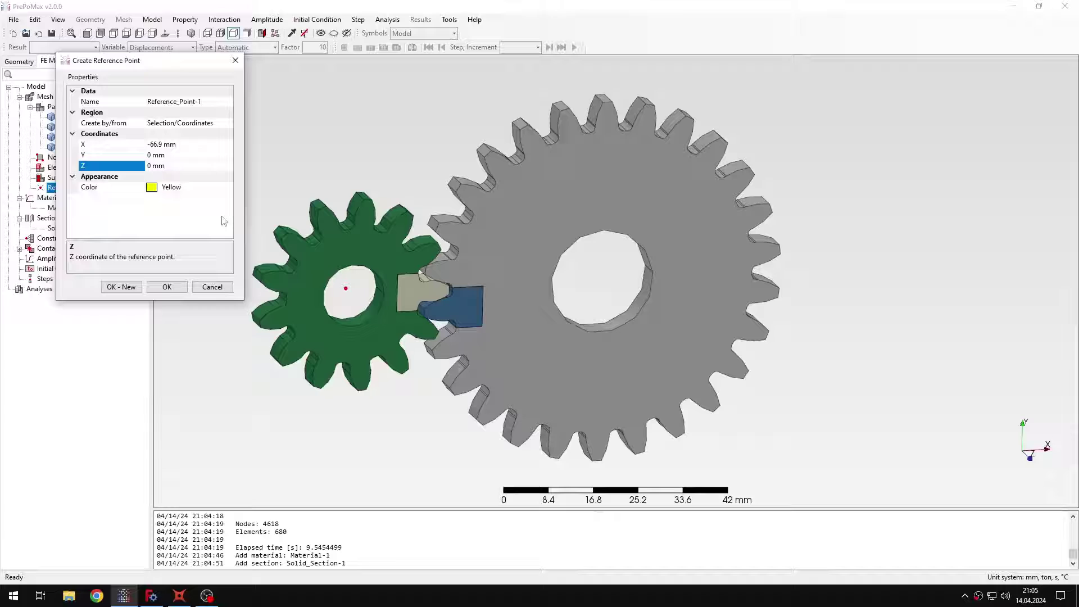
{"action": "type", "text": "2.5"}
{"action": "left_click", "coordinate": [122, 286]}
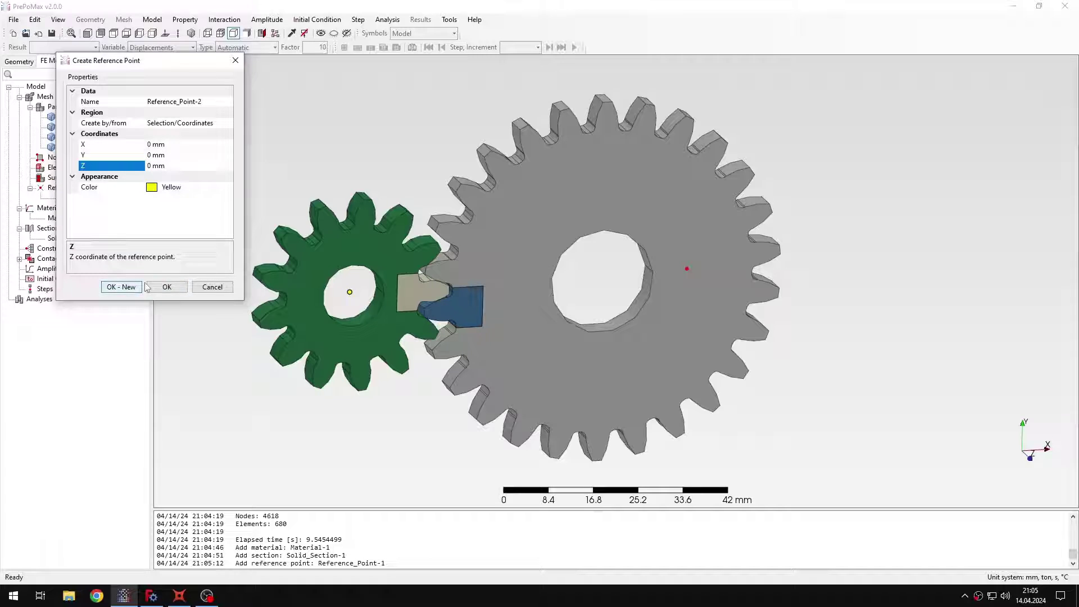
Step: Create Reference_Point-2 at X -18.15 mm, Z 2.5 mm
{"action": "left_click", "coordinate": [151, 145]}
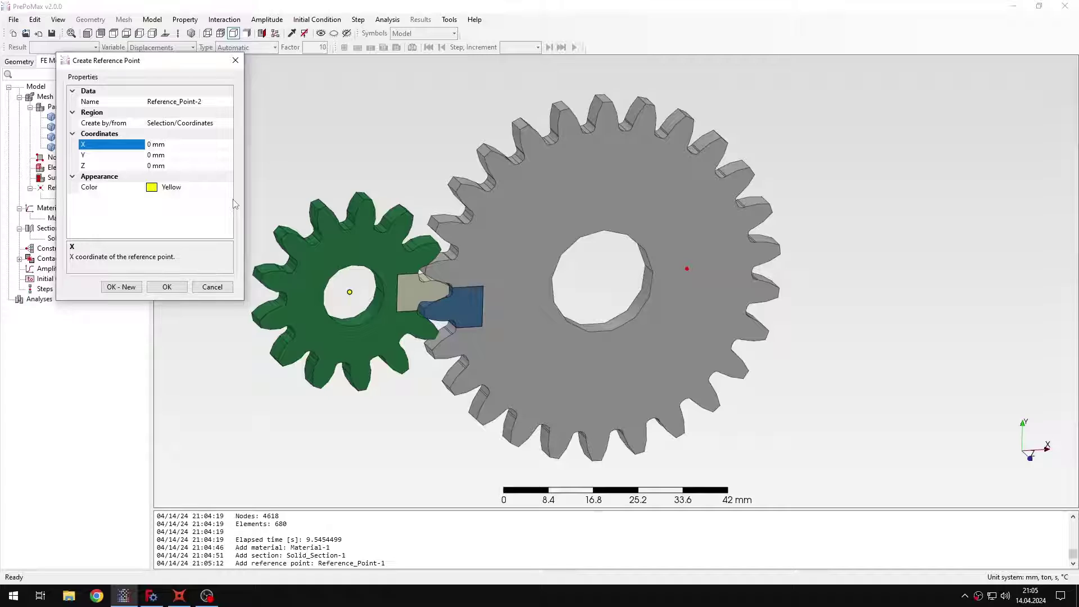
{"action": "type", "text": "-18.15"}
{"action": "left_click", "coordinate": [153, 166]}
{"action": "type", "text": "2.5"}
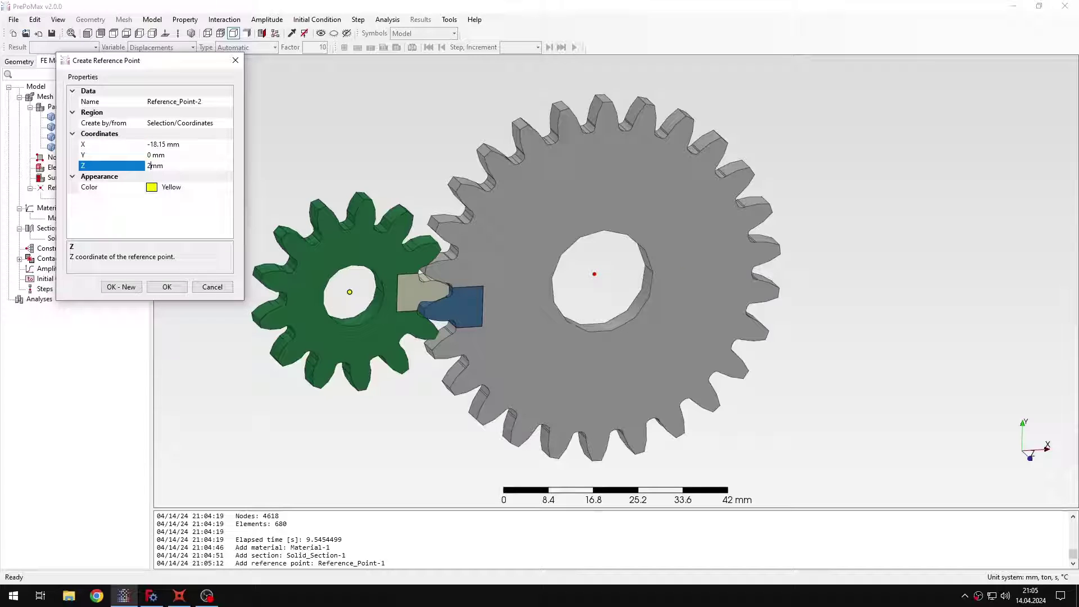
{"action": "left_click", "coordinate": [167, 287]}
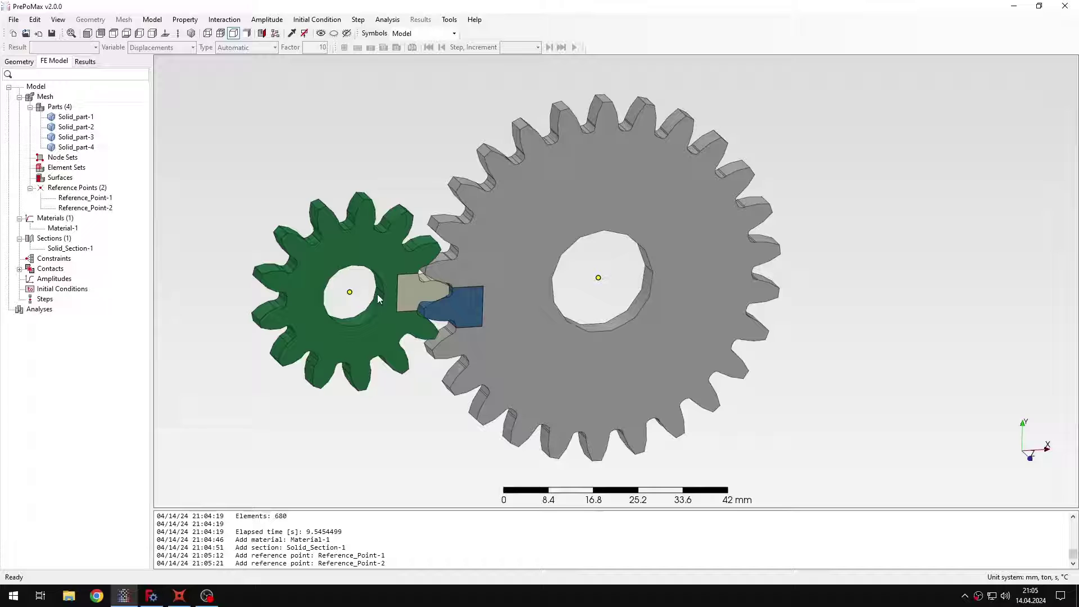
Step: Create Rigid_Body-1 tying the small gear's bore face to Reference_Point-1
{"action": "double_click", "coordinate": [64, 258]}
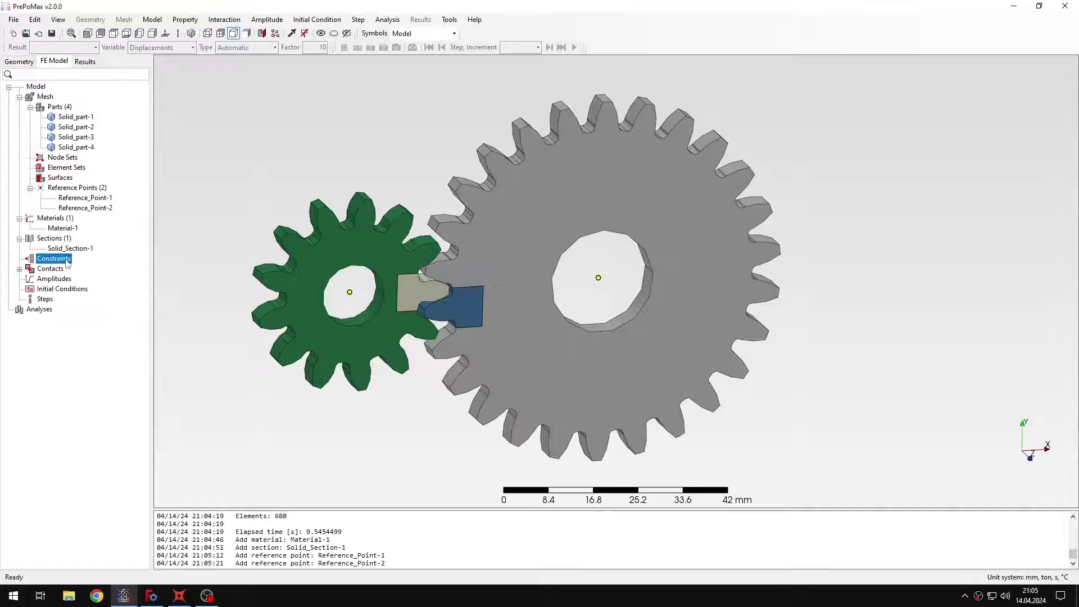
{"action": "scroll", "coordinate": [110, 112], "scroll_direction": "down", "scroll_amount": 1}
{"action": "left_click", "coordinate": [96, 105]}
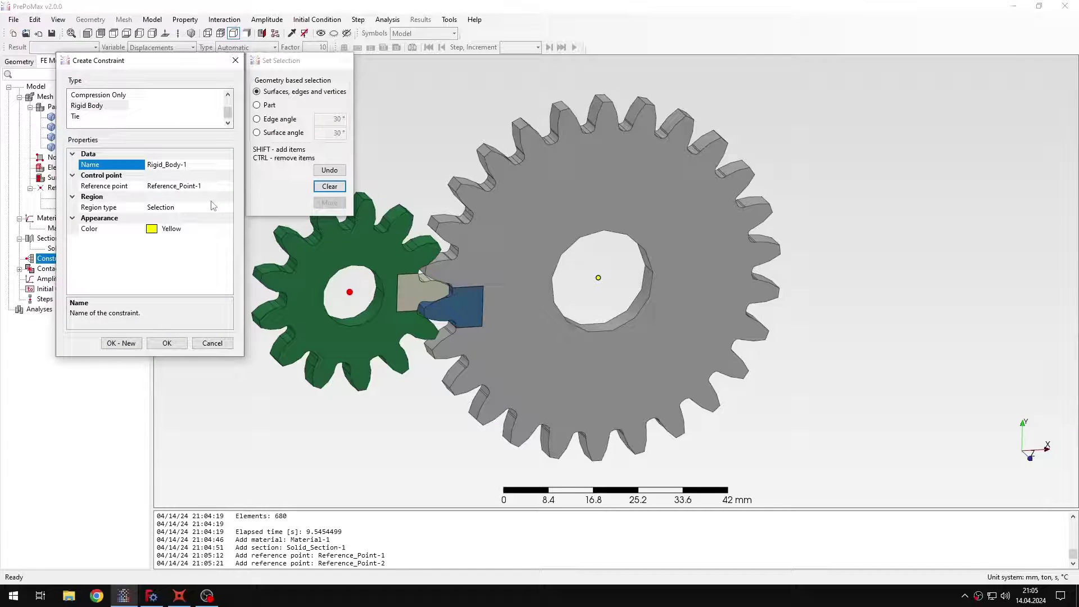
{"action": "left_click", "coordinate": [180, 207]}
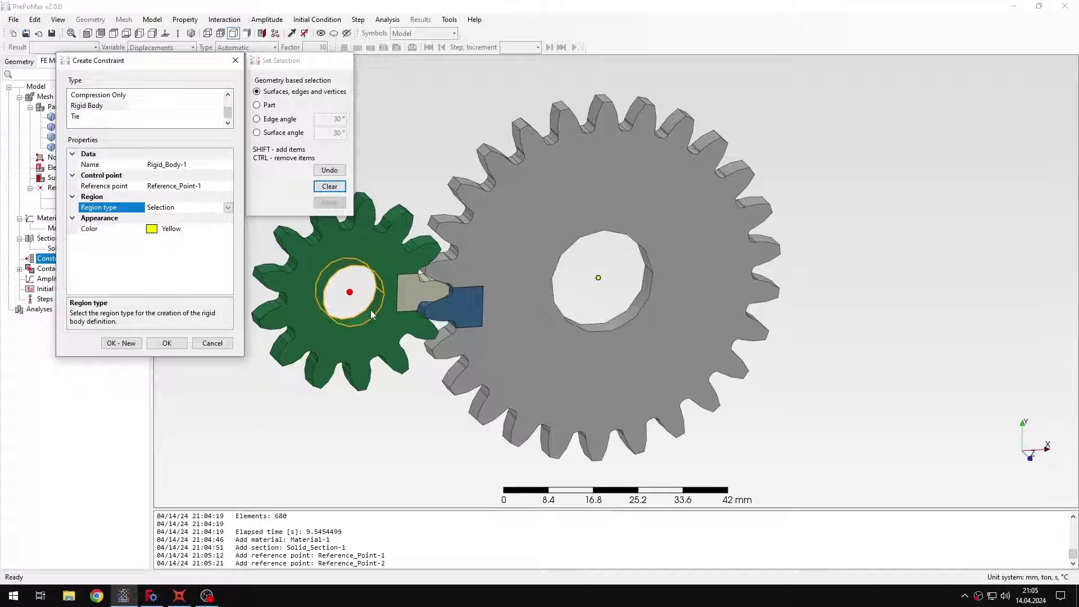
{"action": "left_click", "coordinate": [369, 309]}
{"action": "left_click", "coordinate": [121, 343]}
Step: Start a second rigid body on Reference_Point-2 with the large gear's bore face
{"action": "scroll", "coordinate": [110, 109], "scroll_direction": "down", "scroll_amount": 1}
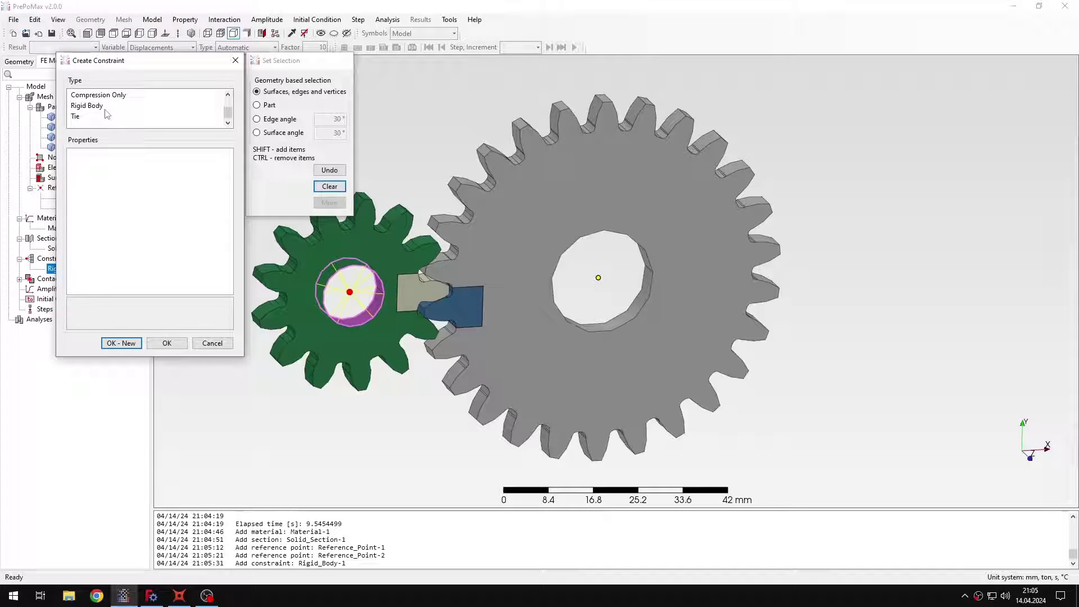
{"action": "left_click", "coordinate": [95, 106]}
{"action": "double_click", "coordinate": [197, 186]}
{"action": "left_click", "coordinate": [208, 207]}
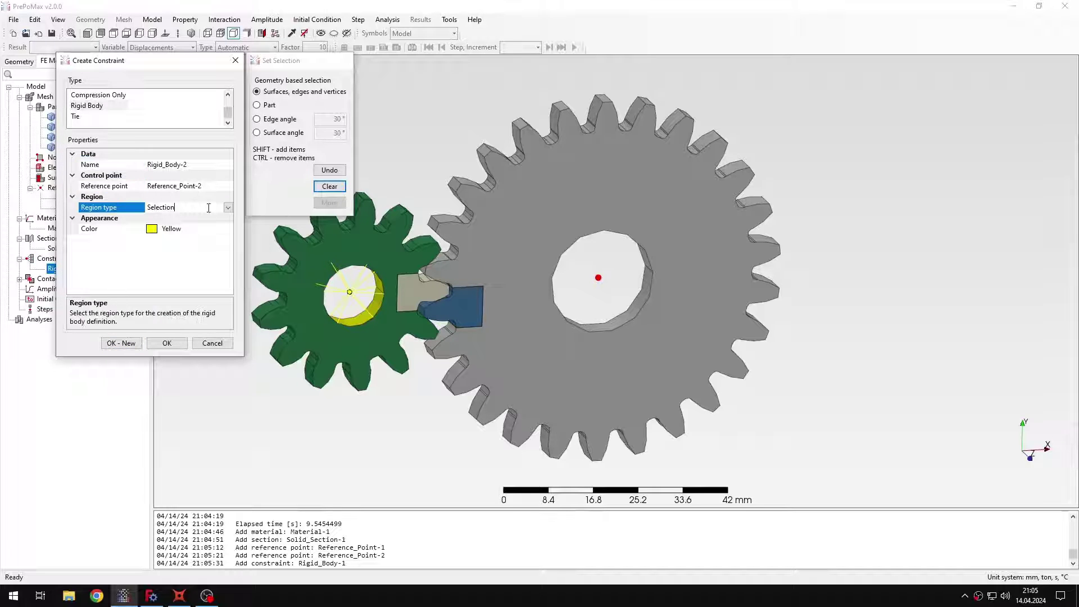
{"action": "left_click", "coordinate": [618, 319]}
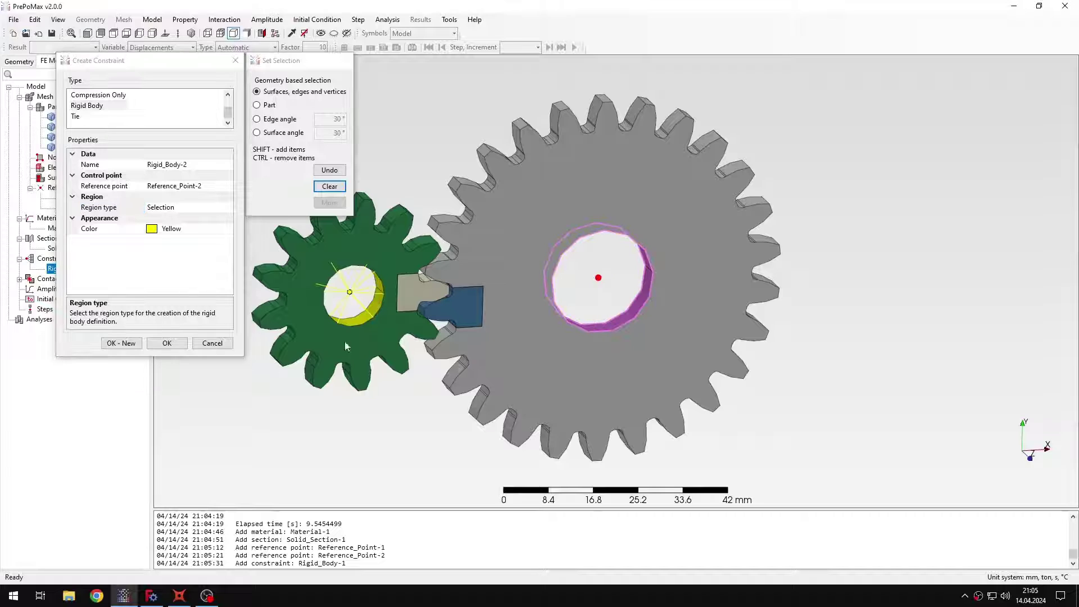
Step: Confirm Rigid_Body-2 tying Reference_Point-2 to the large gear's bore, then inspect the meshing teeth
{"action": "left_click", "coordinate": [167, 342]}
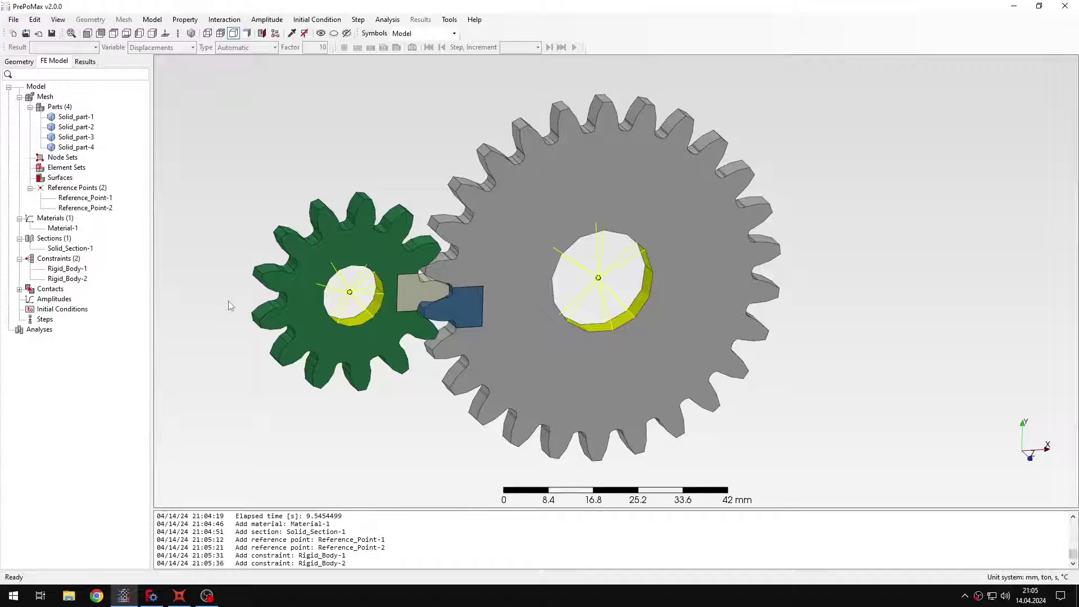
{"action": "scroll", "coordinate": [427, 298], "scroll_direction": "up", "scroll_amount": 6}
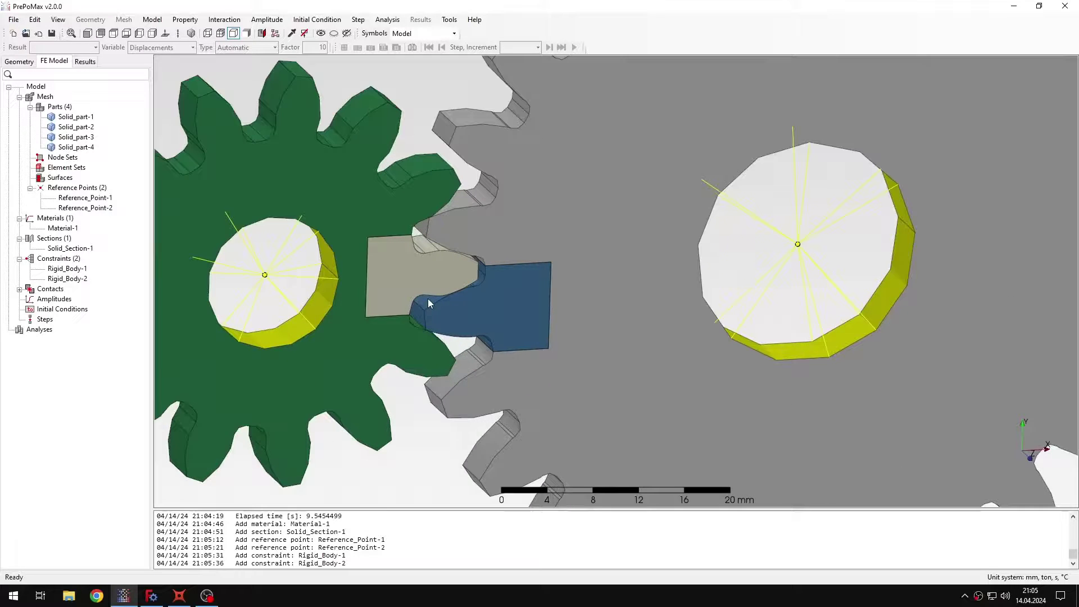
{"action": "middle_click_drag", "start_coordinate": [373, 251], "coordinate": [422, 260]}
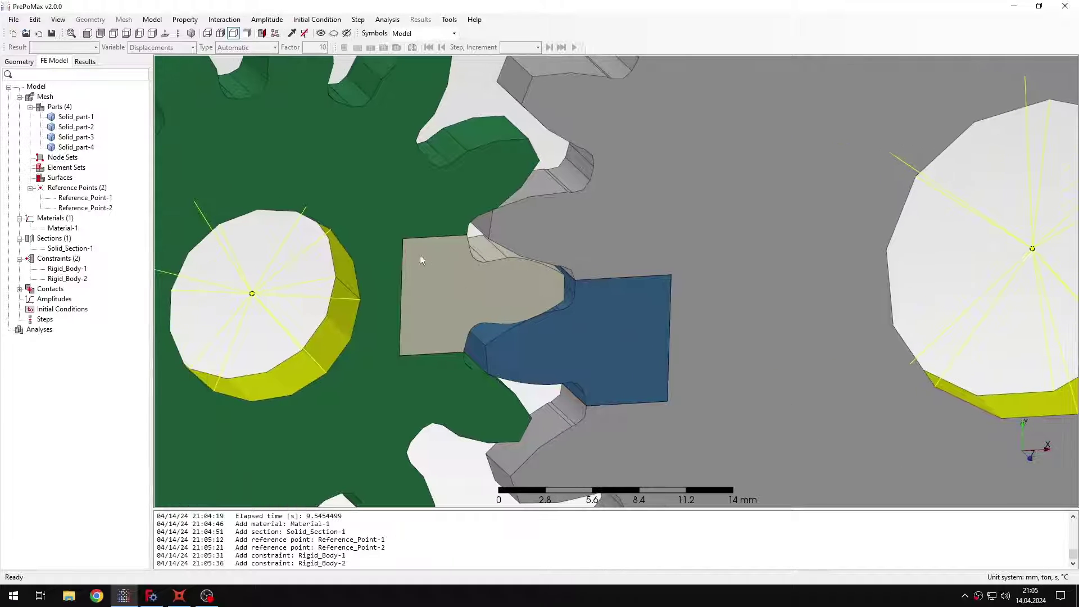
{"action": "left_click", "coordinate": [440, 273]}
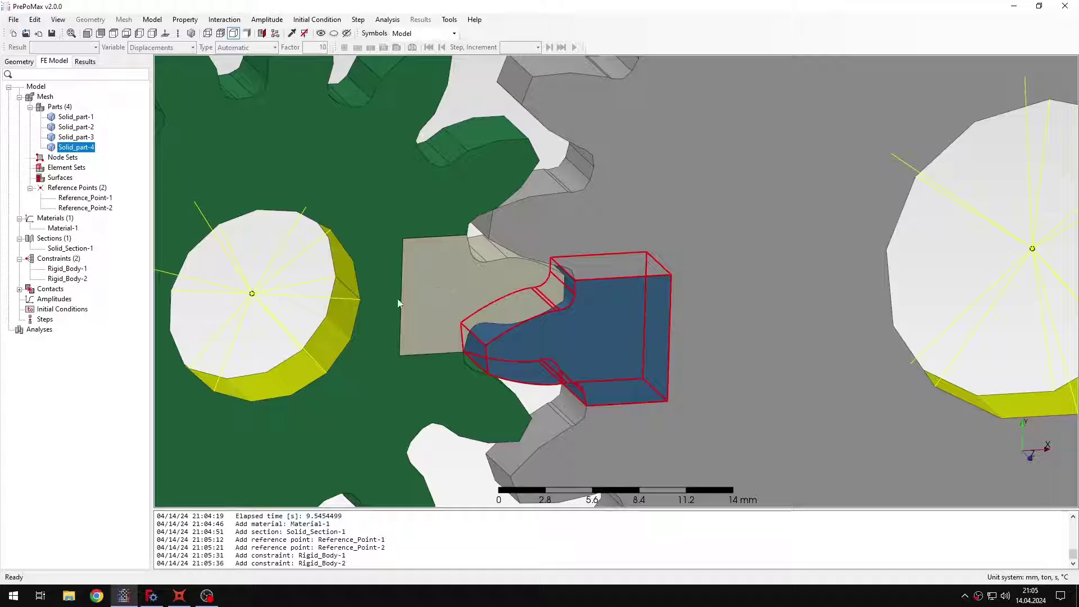
{"action": "key", "text": "Escape"}
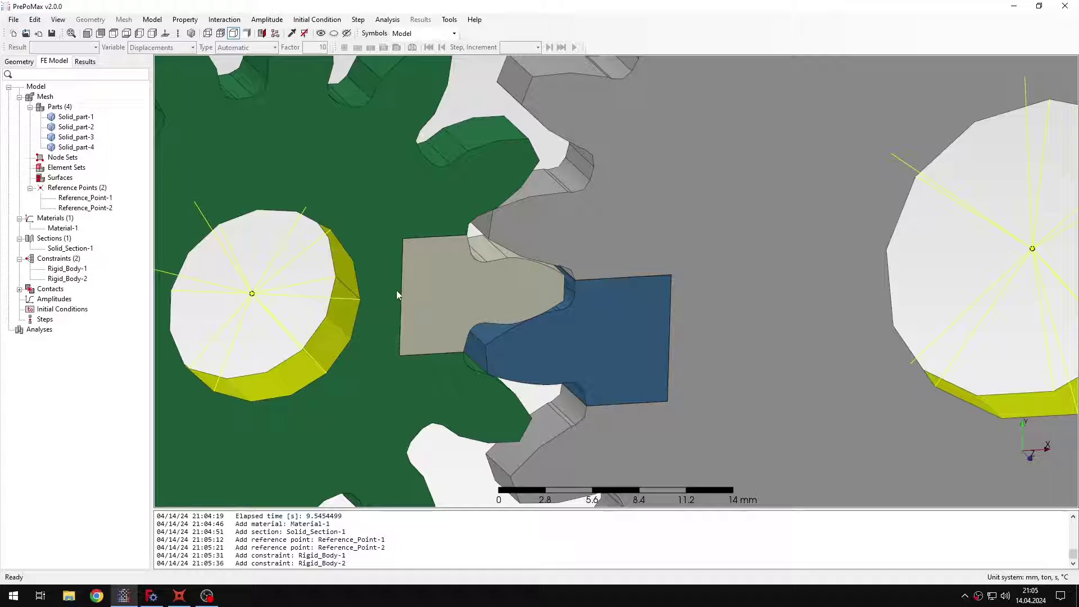
Step: Search for contact pairs automatically with Adjust mesh set to Yes
{"action": "right_click", "coordinate": [50, 288]}
{"action": "left_click", "coordinate": [84, 281]}
{"action": "left_click", "coordinate": [338, 130]}
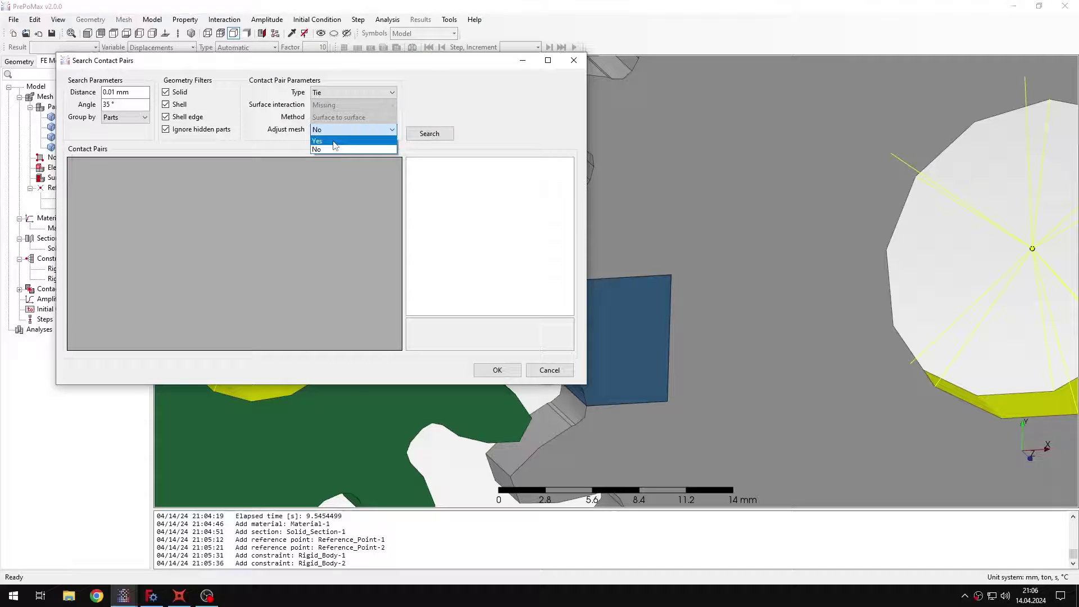
{"action": "left_click", "coordinate": [324, 146]}
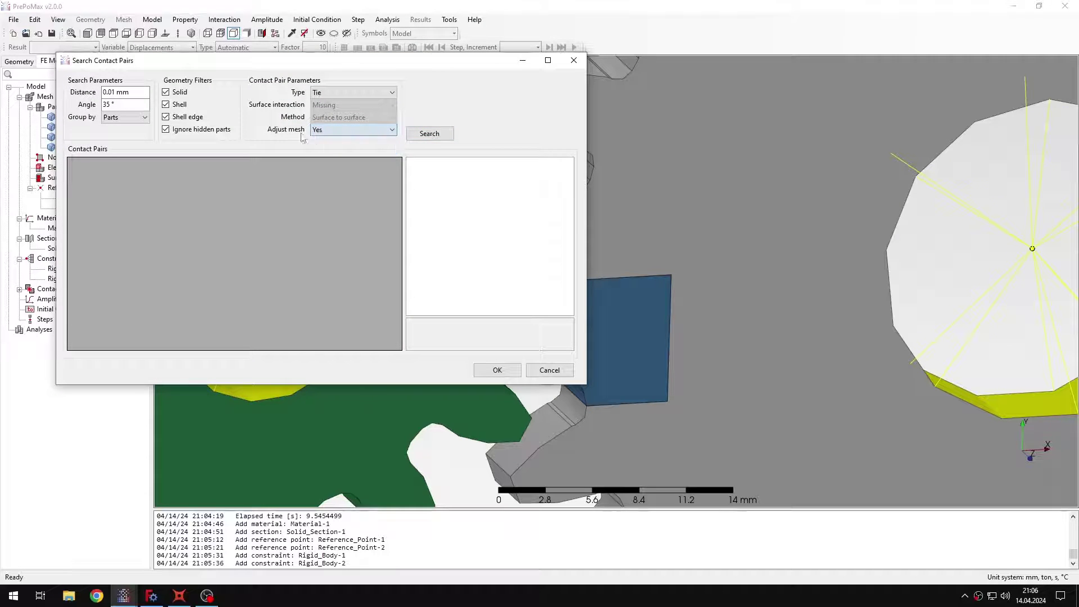
{"action": "left_click", "coordinate": [439, 138]}
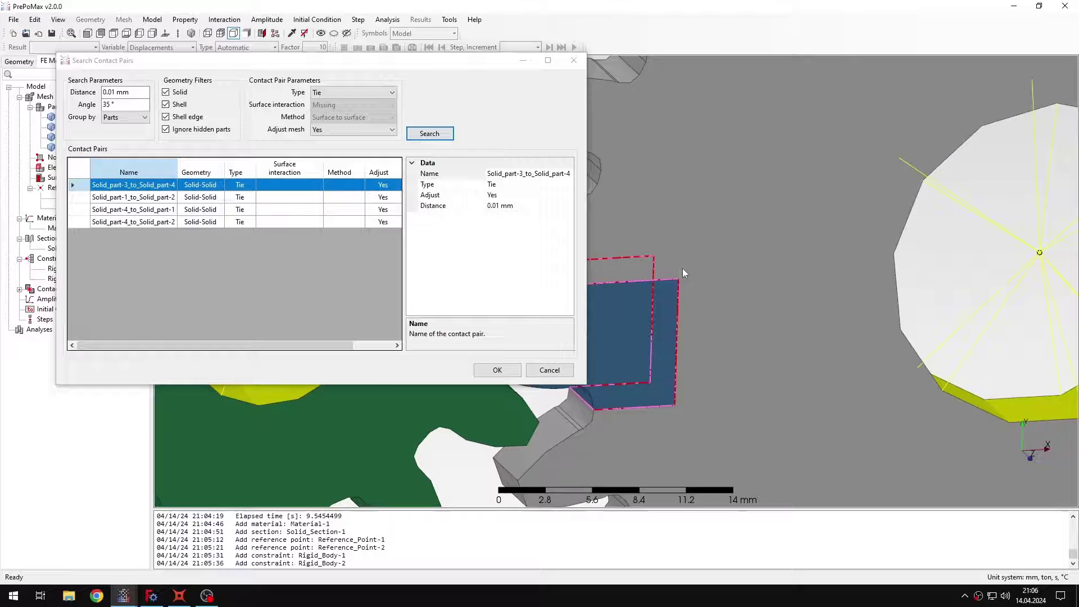
Step: Delete the two Solid_part-4 pairs so only Solid_part-3_to_Solid_part-4 and Solid_part-1_to_Solid_part-2 remain
{"action": "left_click", "coordinate": [355, 197]}
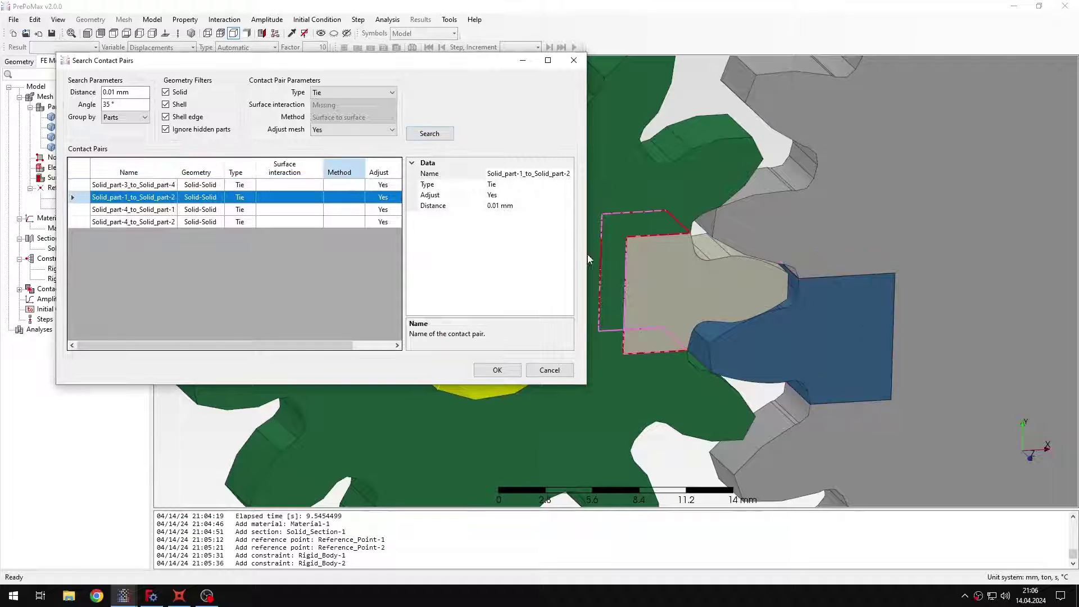
{"action": "left_click", "coordinate": [214, 210]}
{"action": "left_click", "coordinate": [214, 222], "text": "shift"}
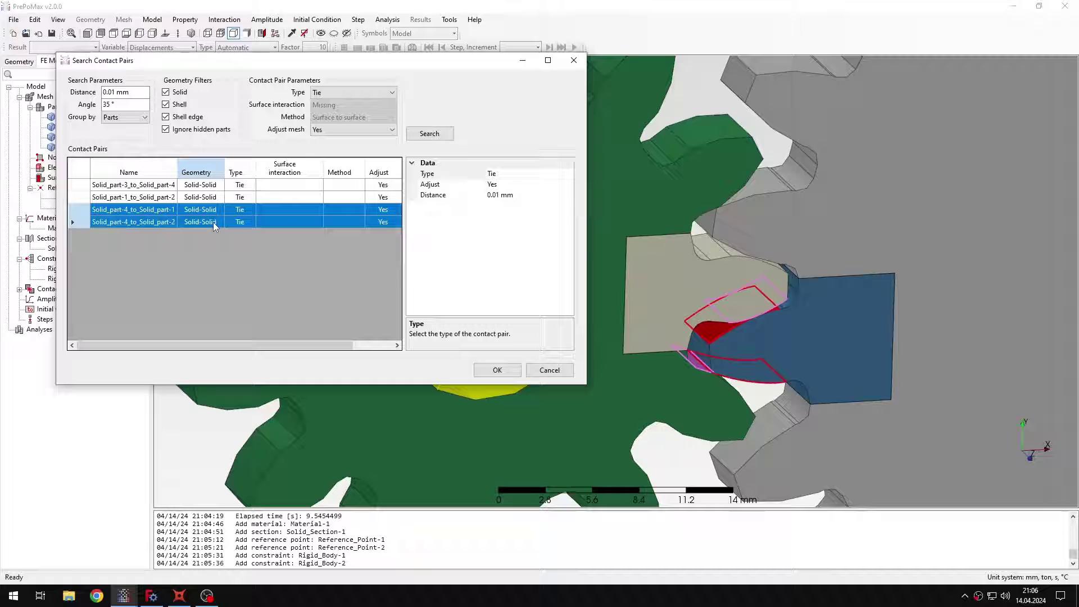
{"action": "key", "text": "Delete"}
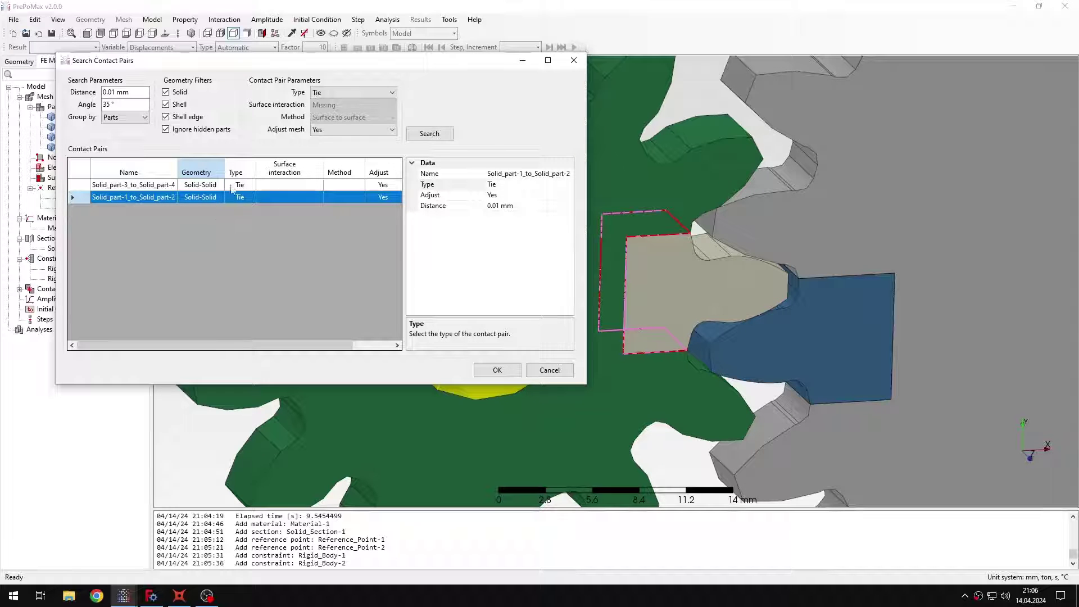
{"action": "left_click", "coordinate": [234, 190]}
Step: Create the two tie constraints, then hide Solid_part-1 and Solid_part-4
{"action": "left_click", "coordinate": [490, 369]}
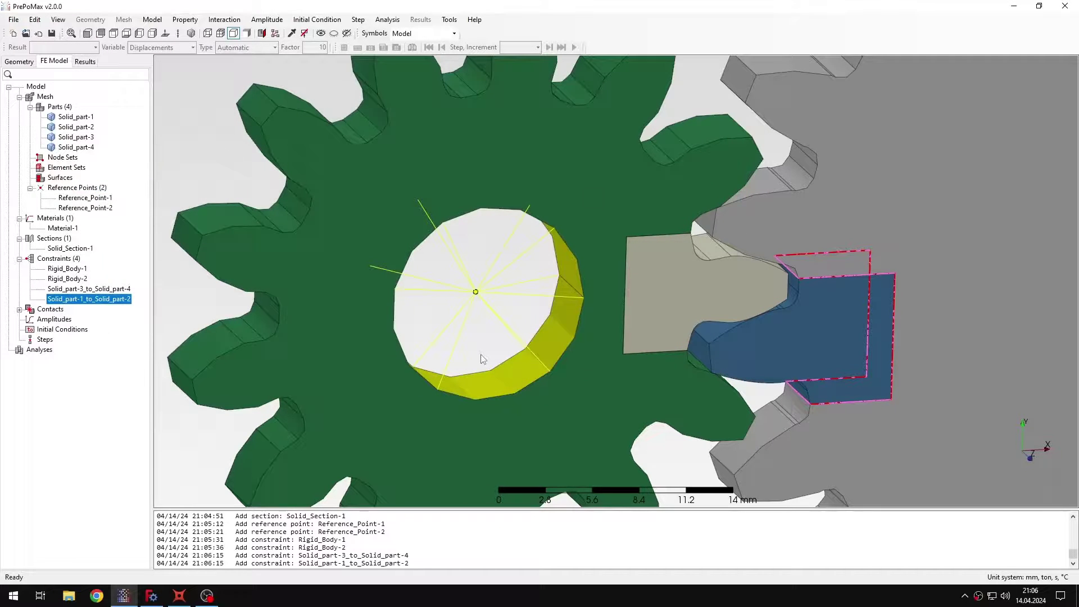
{"action": "scroll", "coordinate": [503, 342], "scroll_direction": "down", "scroll_amount": 3}
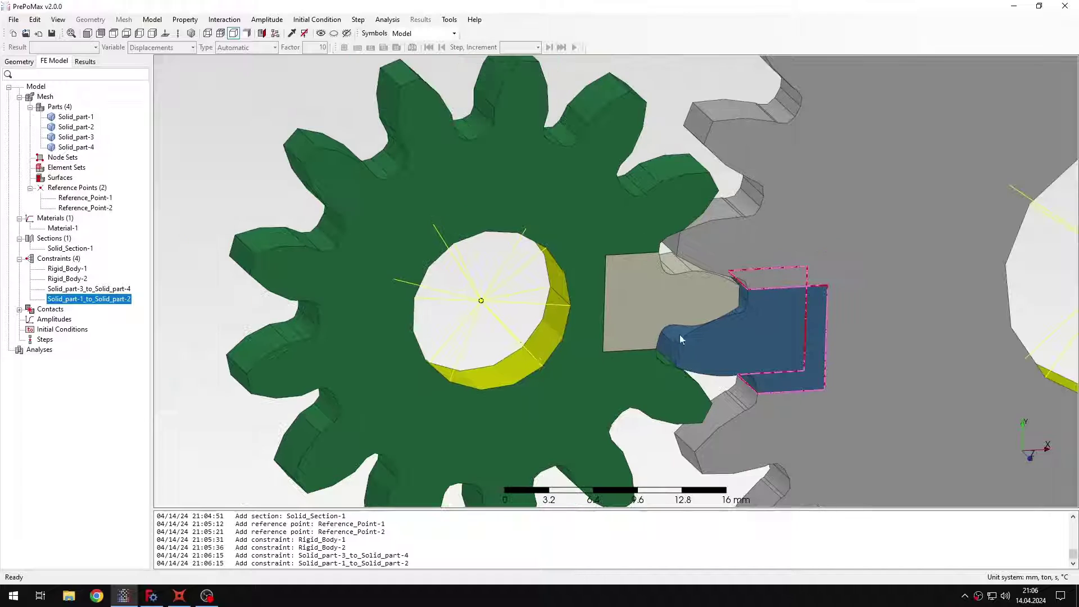
{"action": "scroll", "coordinate": [572, 324], "scroll_direction": "up", "scroll_amount": 2}
{"action": "left_click", "coordinate": [437, 295]}
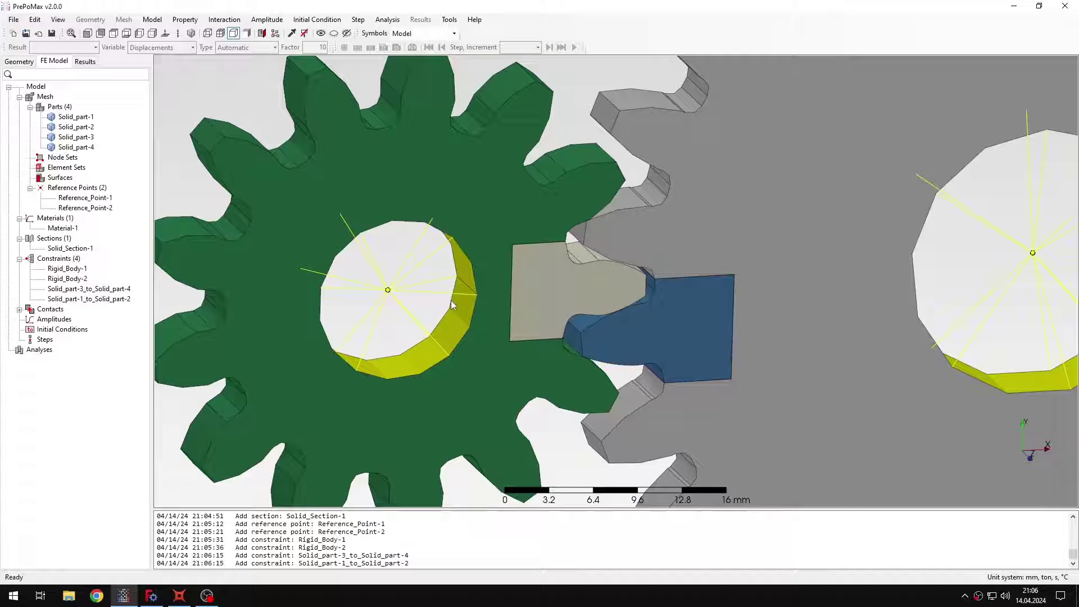
{"action": "left_click", "coordinate": [582, 298]}
{"action": "key", "text": "h"}
{"action": "left_click", "coordinate": [665, 344]}
{"action": "key", "text": "h"}
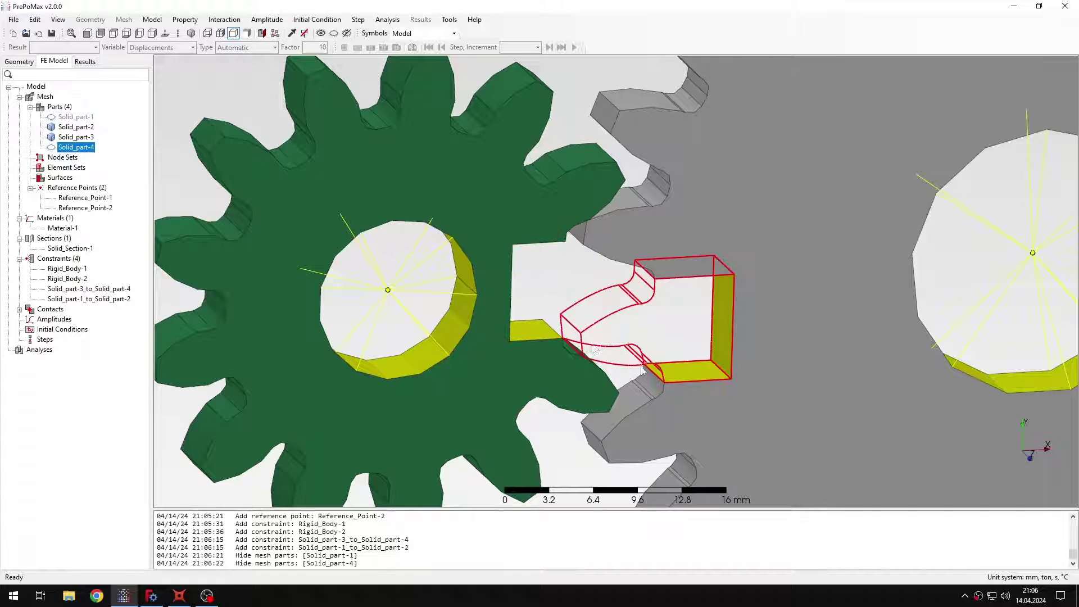
Step: Review the Solid_part-3_to_Solid_part-4 tie settings and close them unchanged
{"action": "double_click", "coordinate": [127, 290]}
{"action": "scroll", "coordinate": [727, 332], "scroll_direction": "up", "scroll_amount": 1}
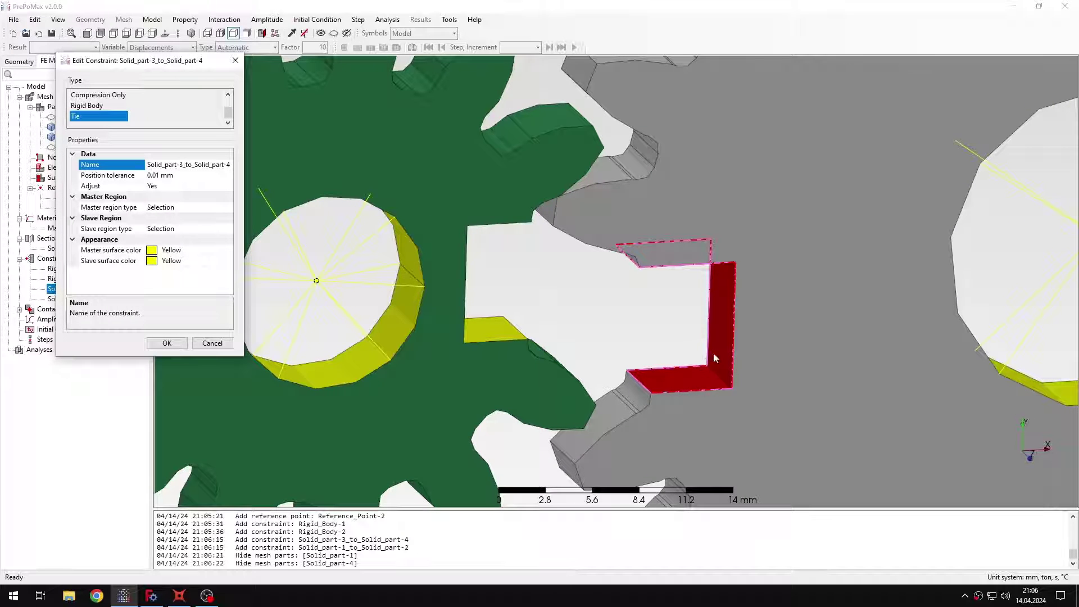
{"action": "left_click", "coordinate": [212, 343]}
Step: Swap master and slave of the Solid_part-1_to_Solid_part-2 tie
{"action": "left_click", "coordinate": [95, 299]}
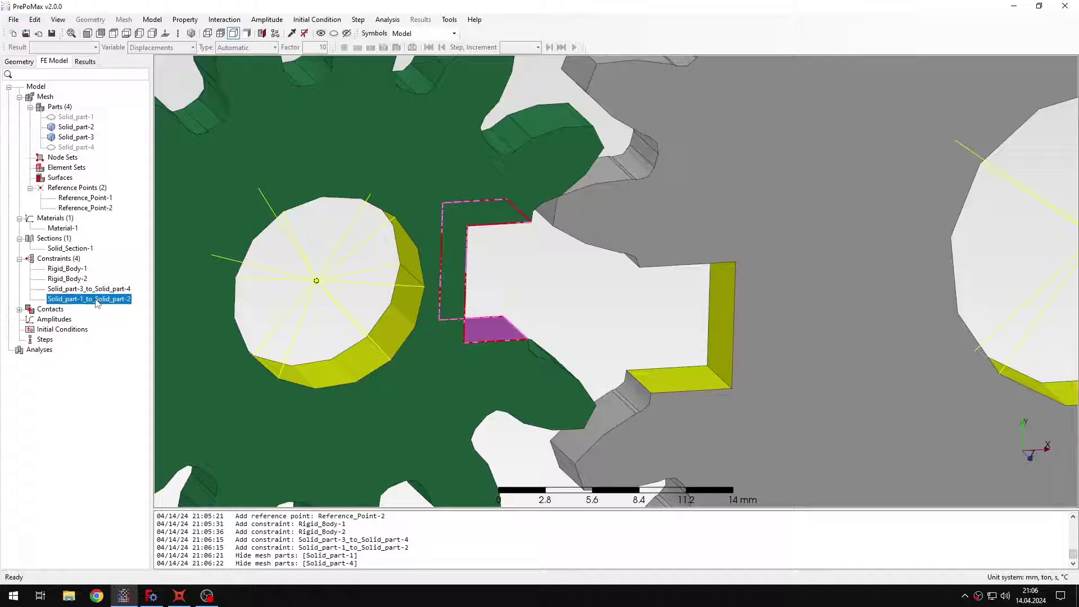
{"action": "middle_click_drag", "start_coordinate": [544, 366], "coordinate": [464, 354]}
{"action": "right_click", "coordinate": [125, 299]}
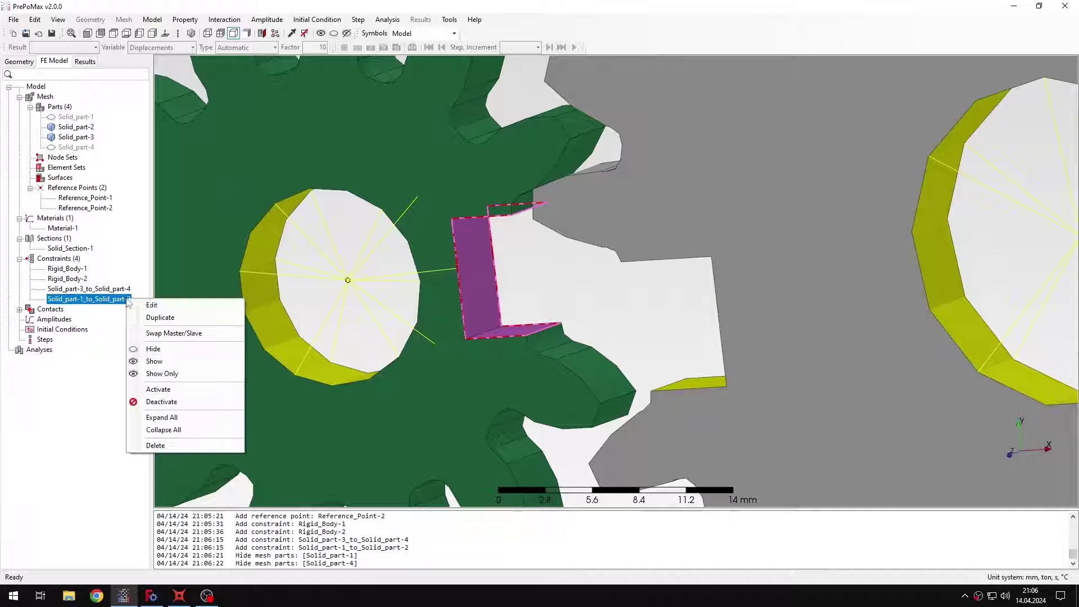
{"action": "left_click", "coordinate": [166, 333]}
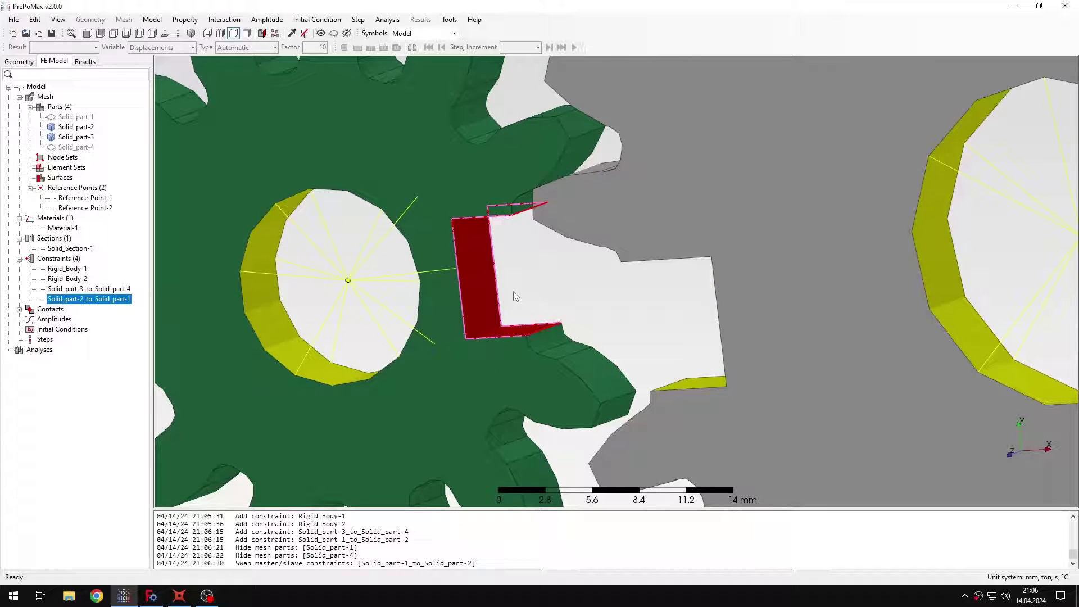
Step: Check the renamed Solid_part-2_to_Solid_part-1 tie's mesh adjustment and master region, then close unchanged
{"action": "double_click", "coordinate": [128, 299]}
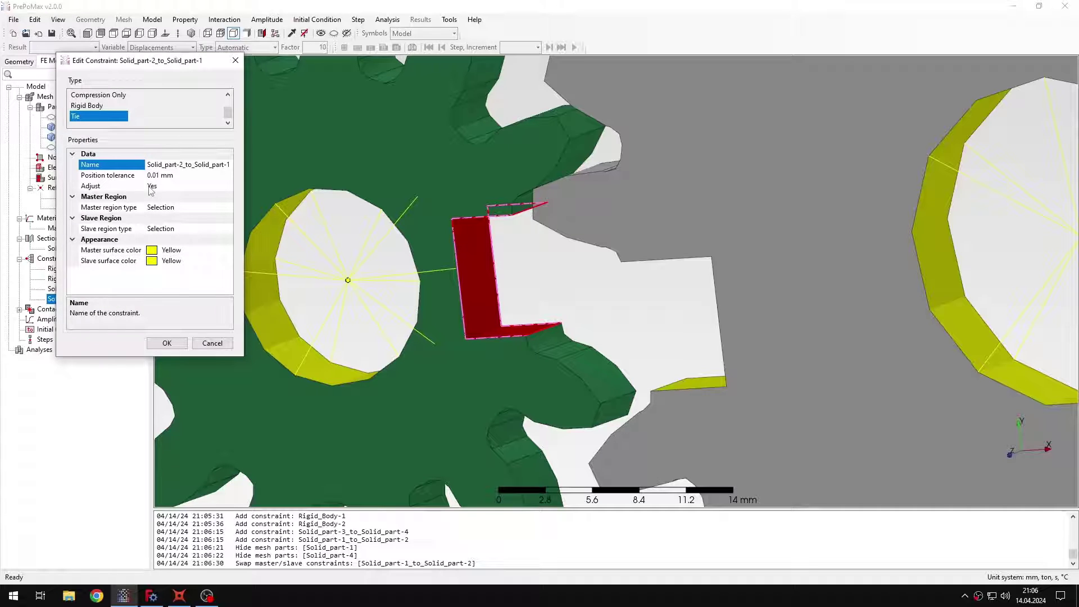
{"action": "left_click", "coordinate": [157, 187]}
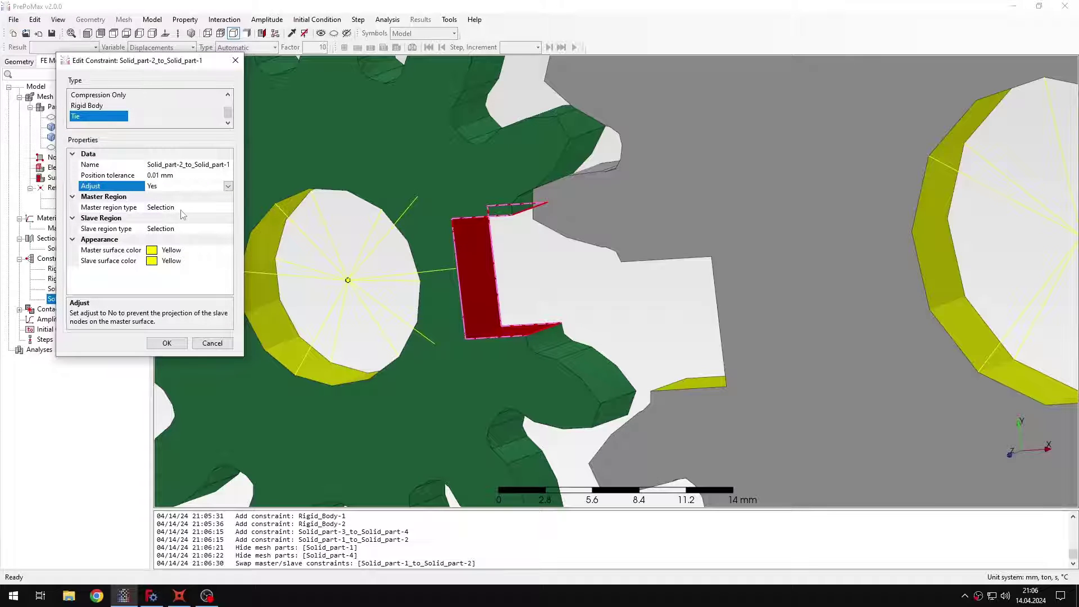
{"action": "left_click", "coordinate": [187, 207]}
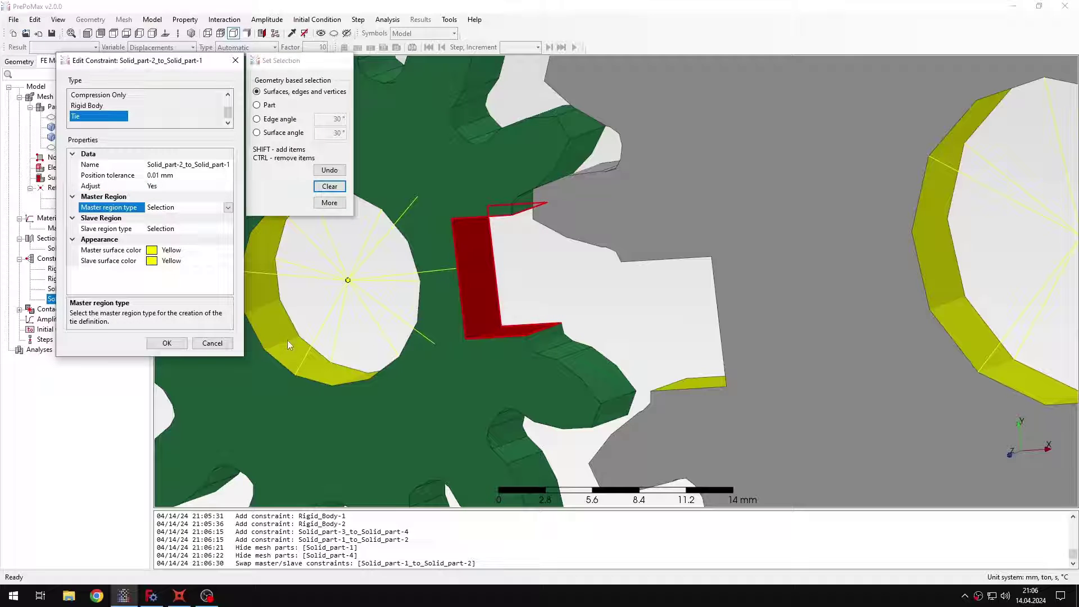
{"action": "left_click", "coordinate": [213, 343]}
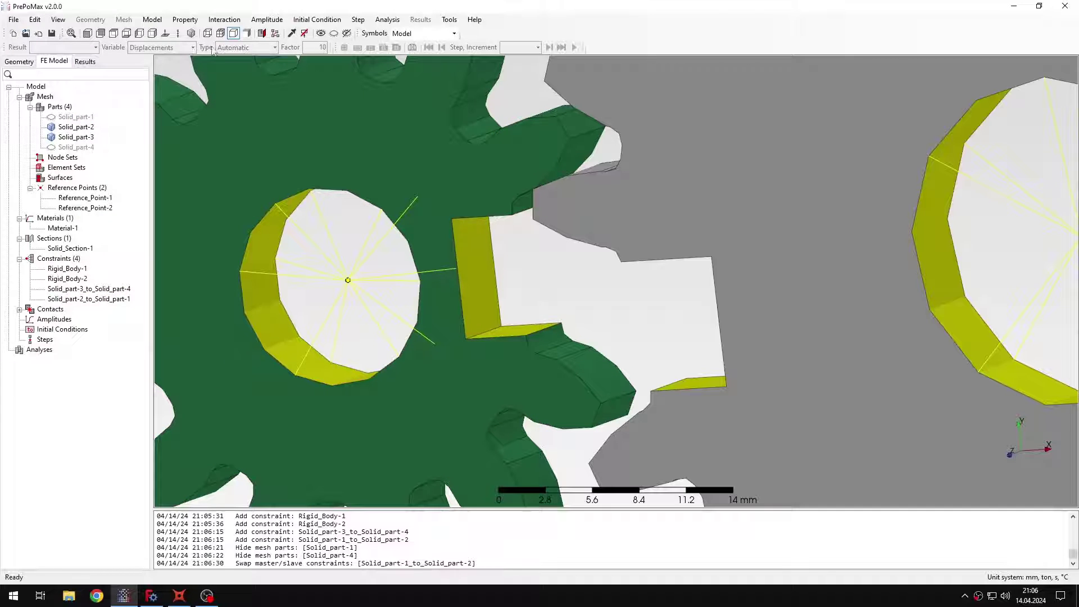
Step: Show all hidden parts again
{"action": "left_click", "coordinate": [321, 33]}
{"action": "scroll", "coordinate": [486, 291], "scroll_direction": "down", "scroll_amount": 3}
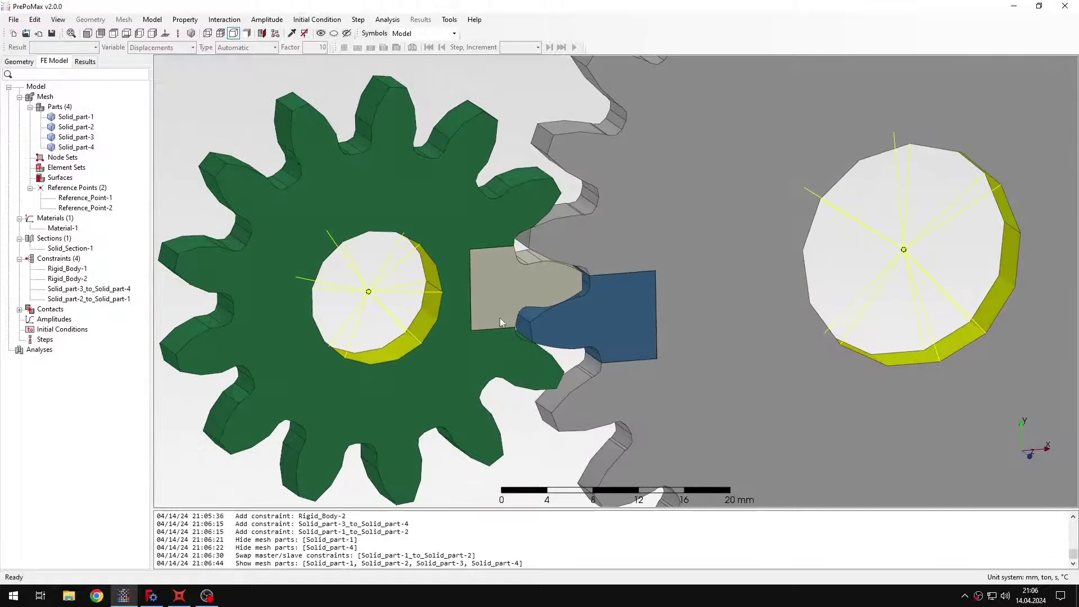
{"action": "scroll", "coordinate": [500, 318], "scroll_direction": "down", "scroll_amount": 1}
{"action": "scroll", "coordinate": [507, 304], "scroll_direction": "up", "scroll_amount": 3}
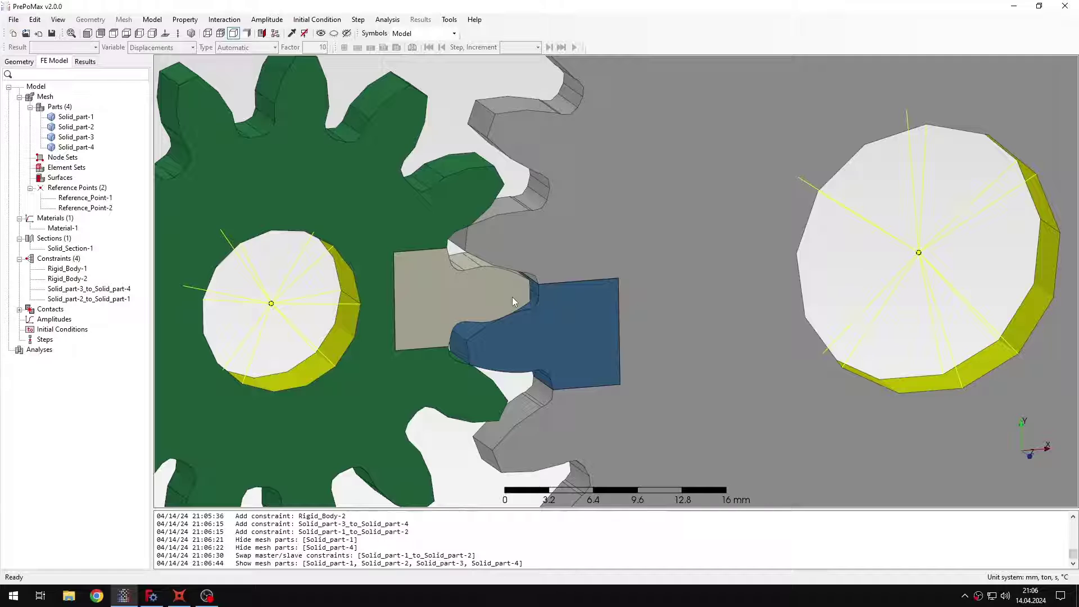
Step: Create Surface_Interaction-1 with a Hard surface behavior
{"action": "left_click", "coordinate": [19, 309]}
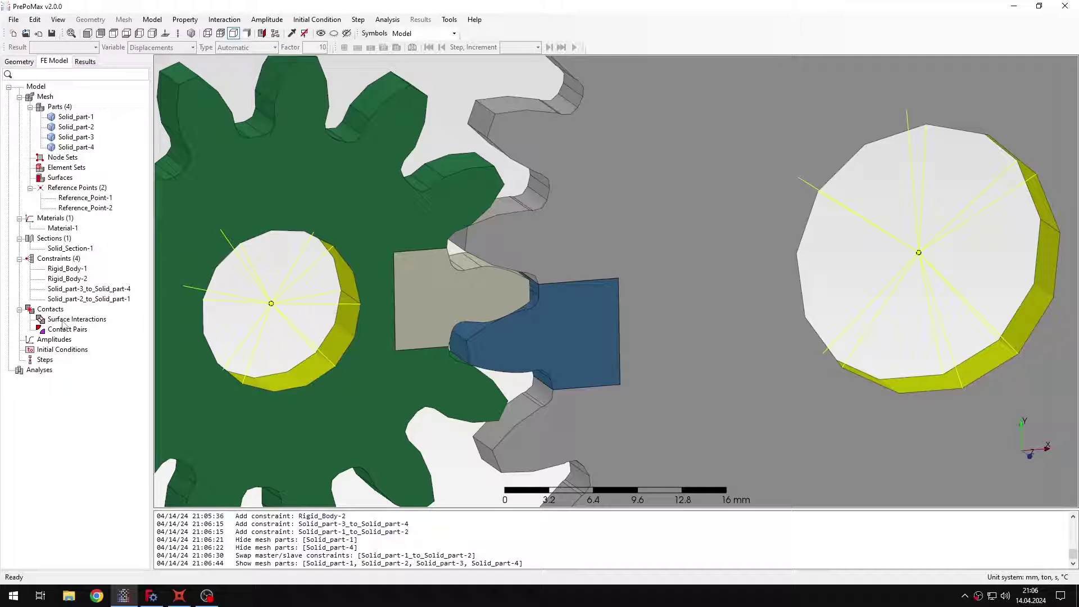
{"action": "double_click", "coordinate": [70, 320]}
{"action": "left_click", "coordinate": [105, 139]}
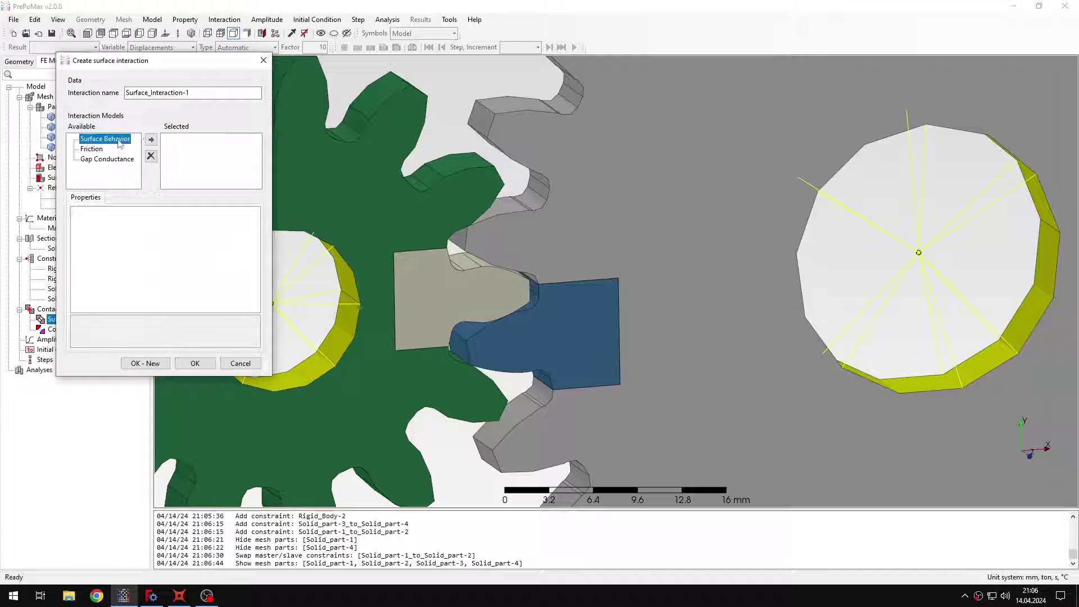
{"action": "left_click", "coordinate": [151, 140]}
{"action": "left_click", "coordinate": [194, 363]}
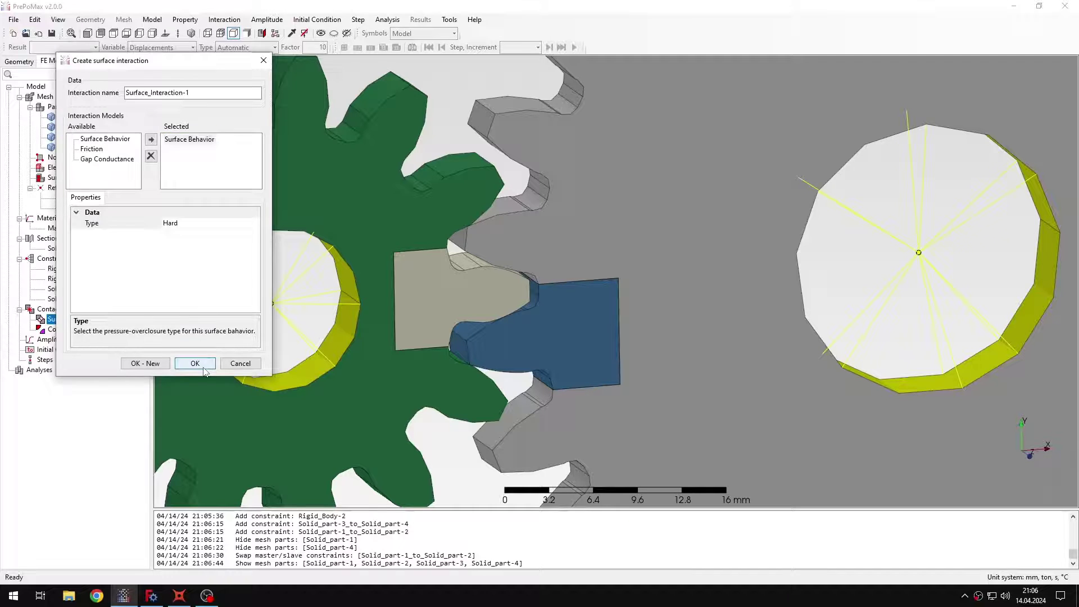
Step: Start a new contact pair and change its mesh adjustment setting
{"action": "right_click", "coordinate": [71, 341]}
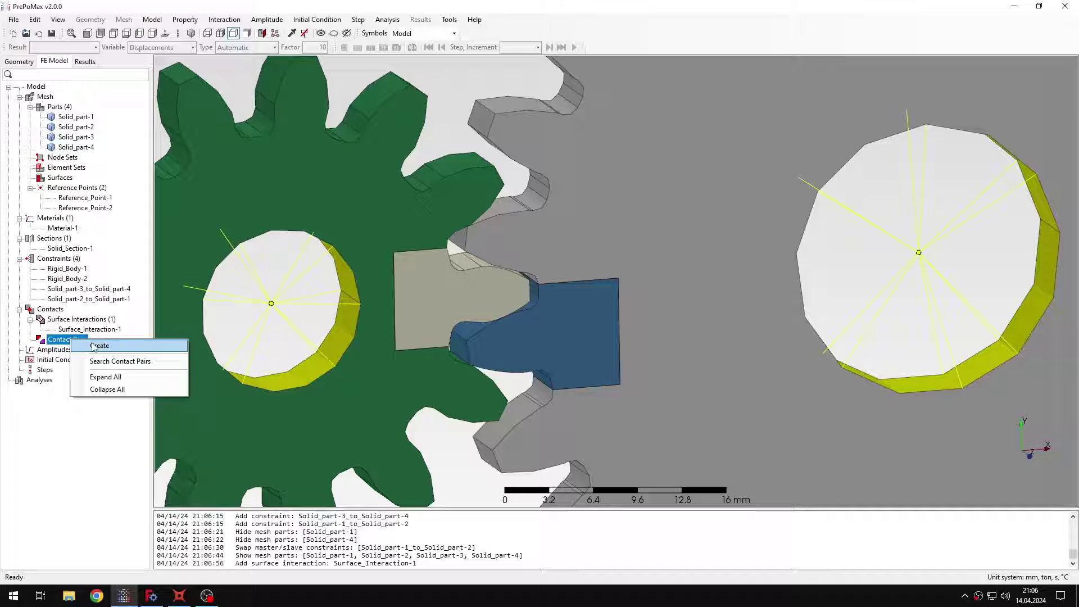
{"action": "left_click", "coordinate": [76, 344]}
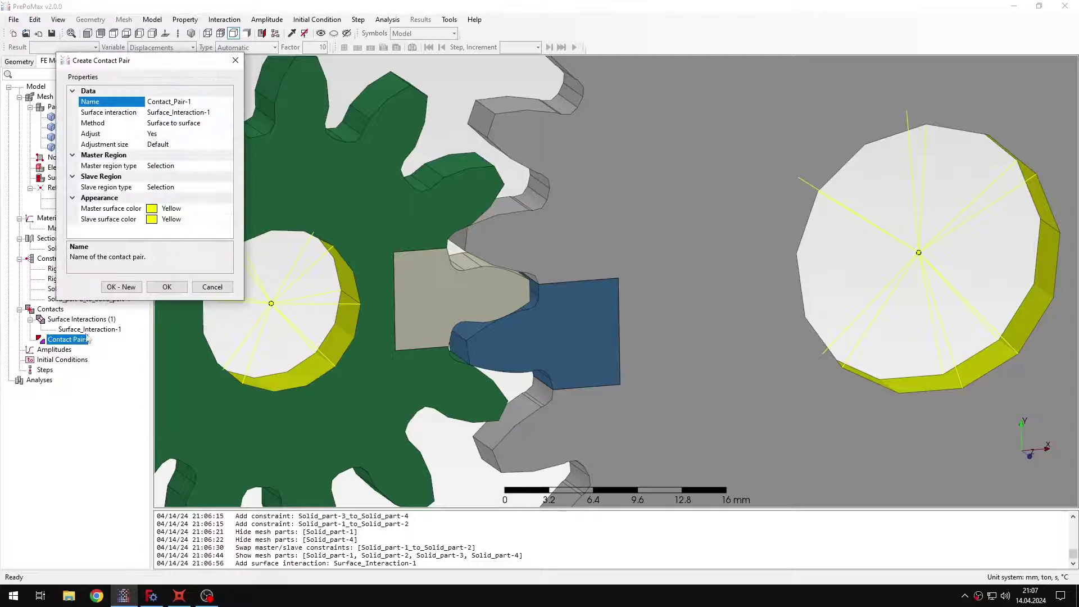
{"action": "left_click", "coordinate": [173, 133]}
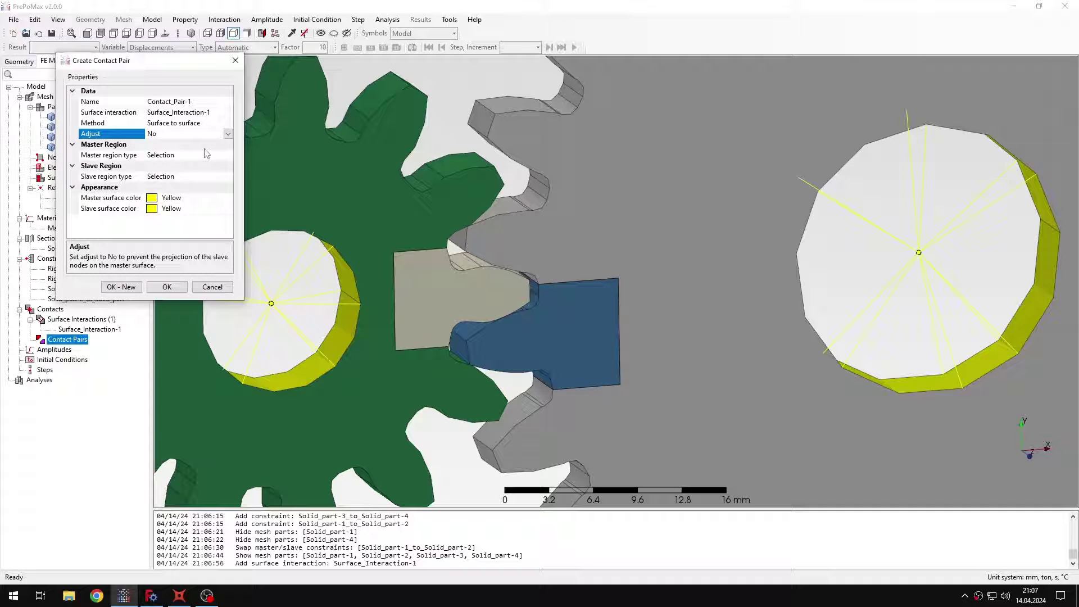
Step: Select the green gear's meshing tooth flank faces as the master region
{"action": "left_click", "coordinate": [180, 154]}
{"action": "middle_click_drag", "start_coordinate": [499, 323], "coordinate": [554, 382]}
{"action": "scroll", "coordinate": [555, 381], "scroll_direction": "up", "scroll_amount": 3}
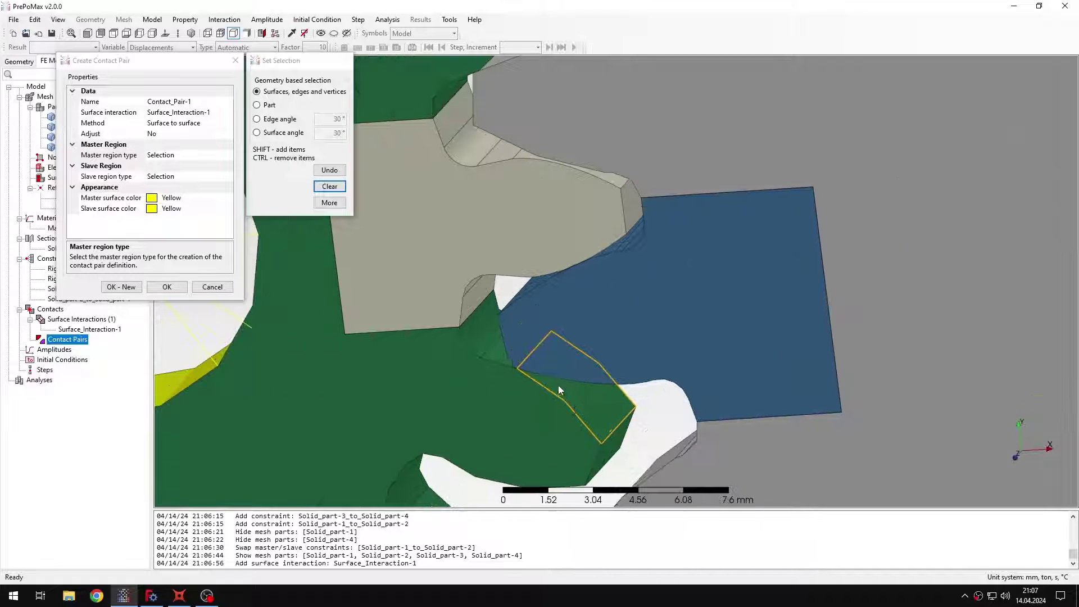
{"action": "left_click", "coordinate": [585, 403]}
{"action": "left_click", "coordinate": [487, 341], "text": "shift"}
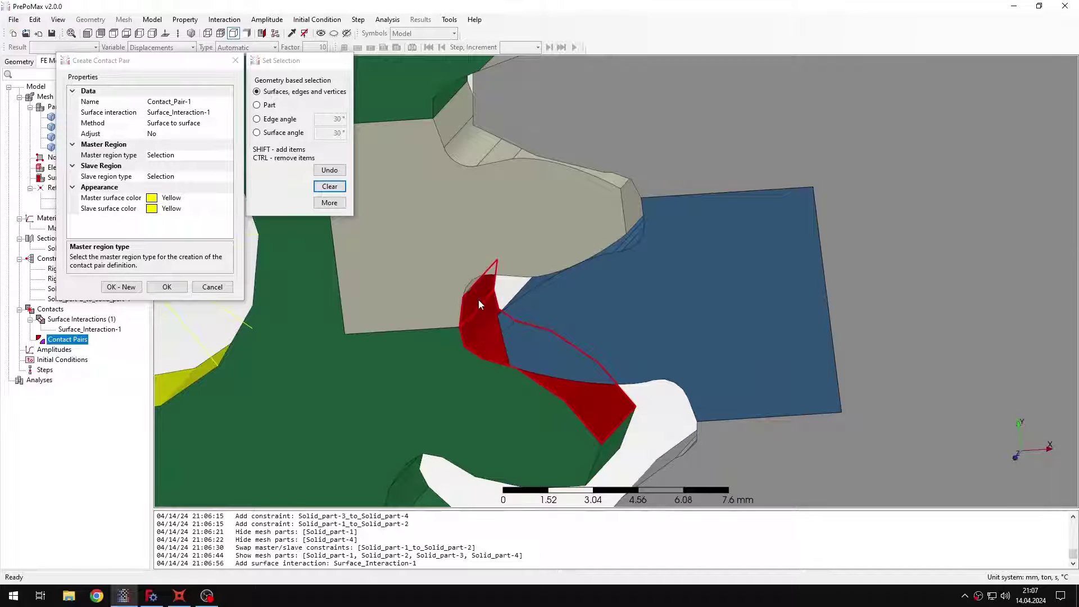
{"action": "middle_click_drag", "start_coordinate": [479, 304], "coordinate": [616, 194]}
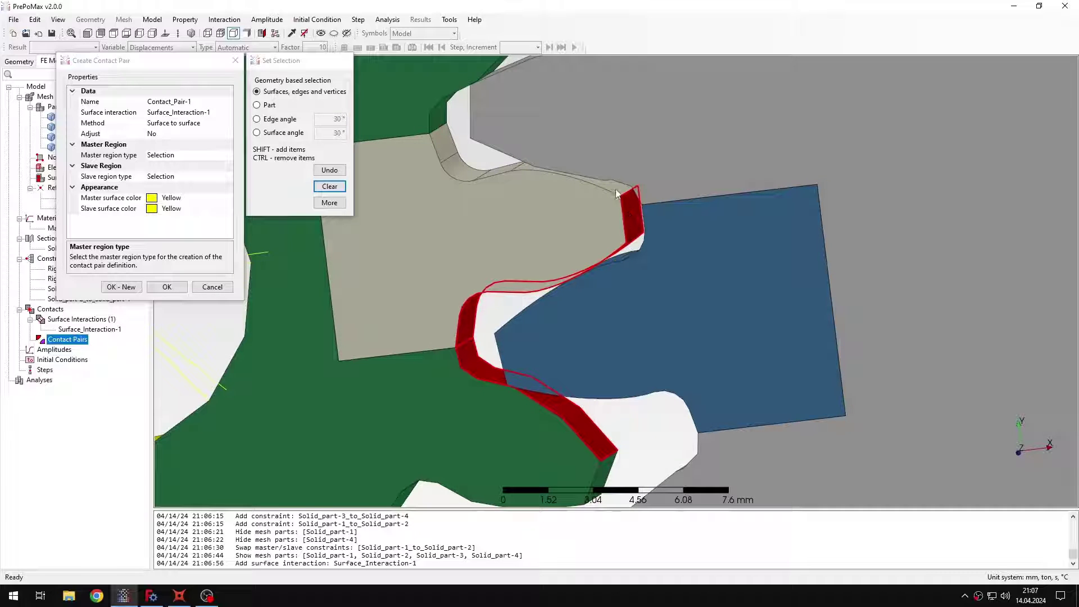
{"action": "middle_click_drag", "start_coordinate": [487, 215], "coordinate": [508, 235]}
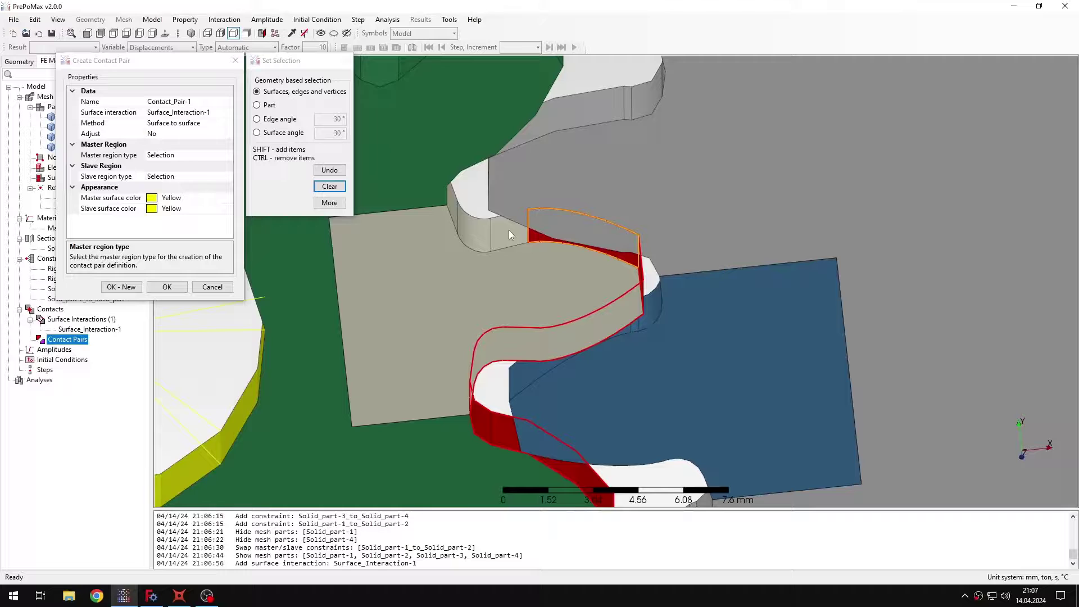
{"action": "left_click", "coordinate": [508, 235], "text": "shift"}
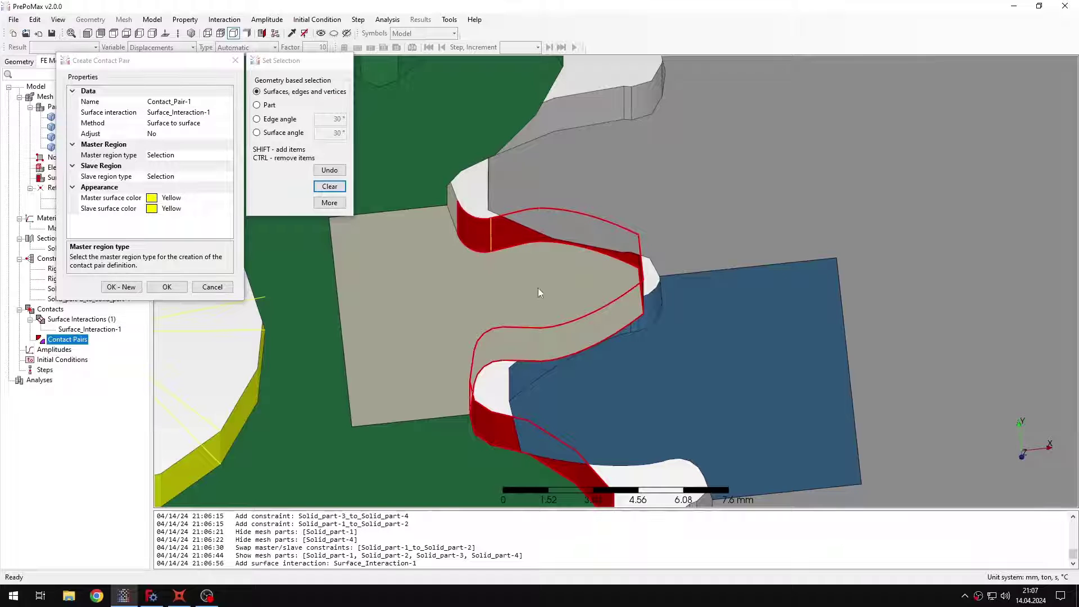
{"action": "middle_click_drag", "start_coordinate": [540, 291], "coordinate": [474, 224]}
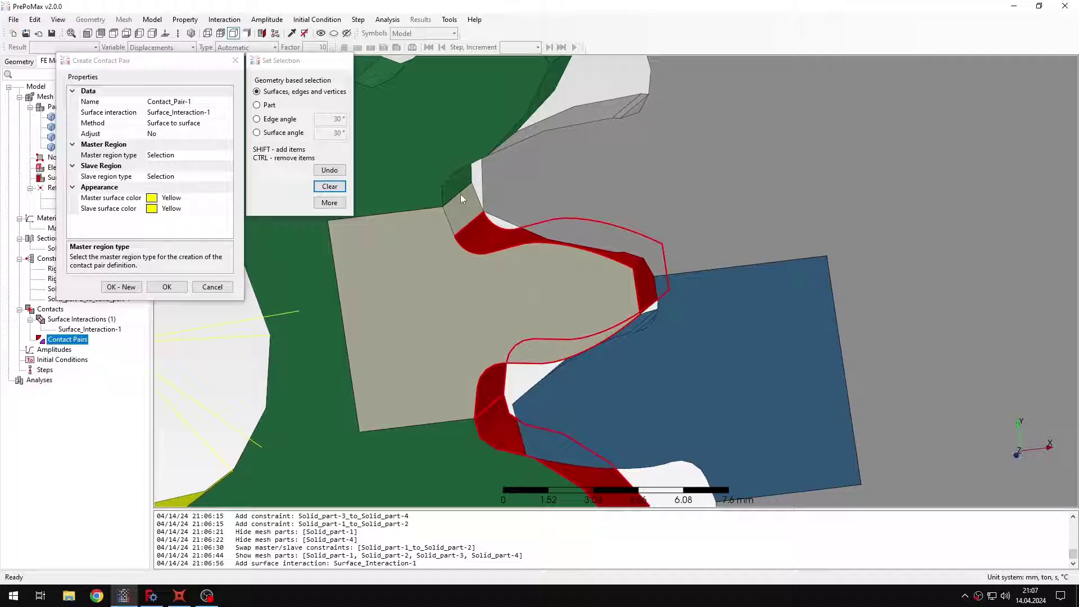
{"action": "middle_click_drag", "start_coordinate": [521, 261], "coordinate": [504, 221]}
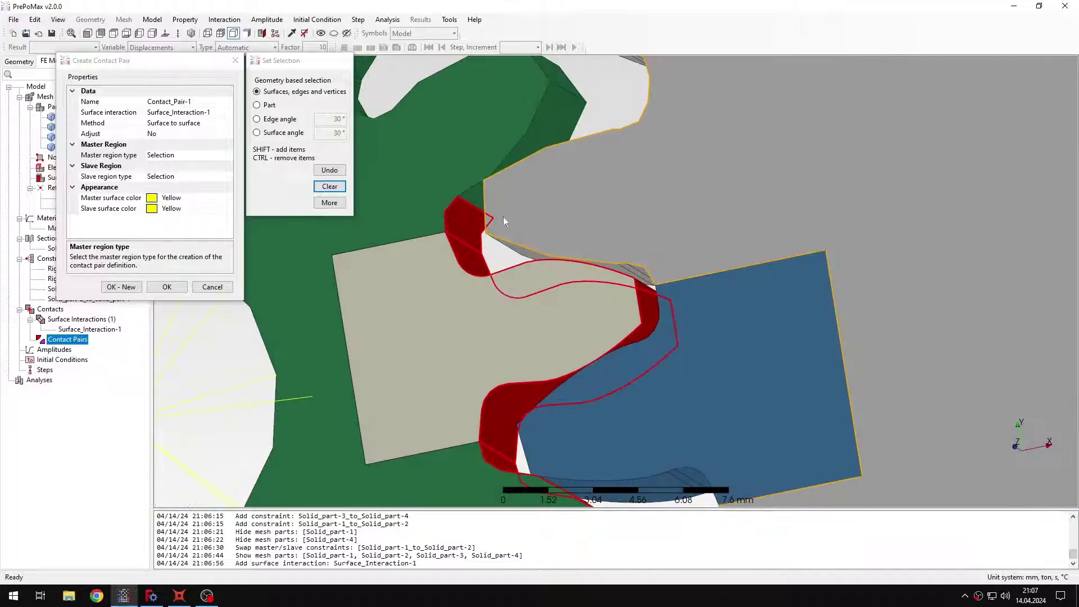
{"action": "left_click", "coordinate": [547, 141], "text": "shift"}
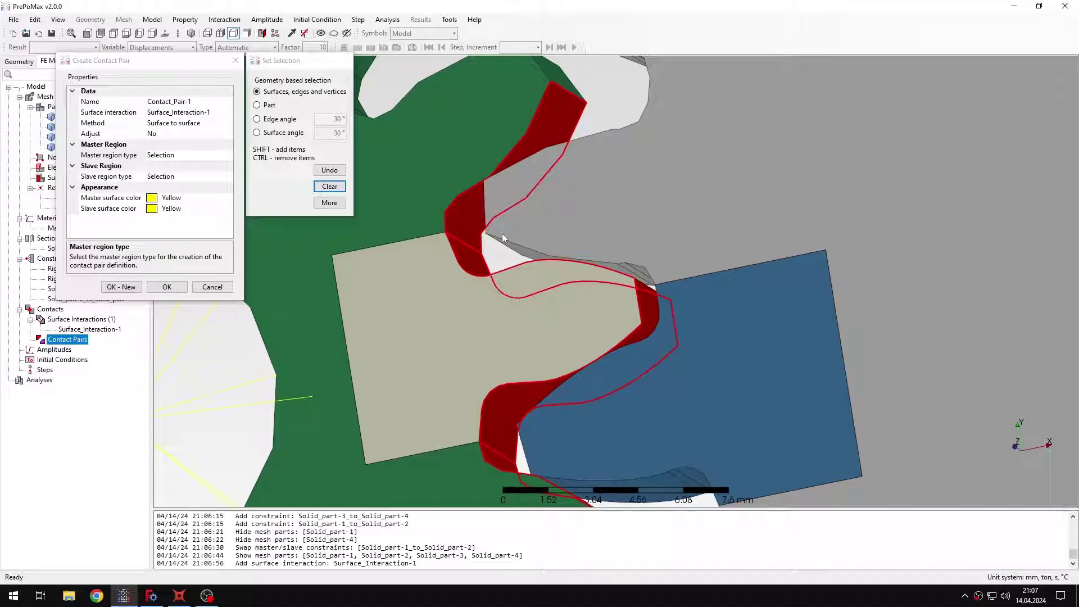
{"action": "middle_click_drag", "start_coordinate": [502, 262], "coordinate": [504, 294]}
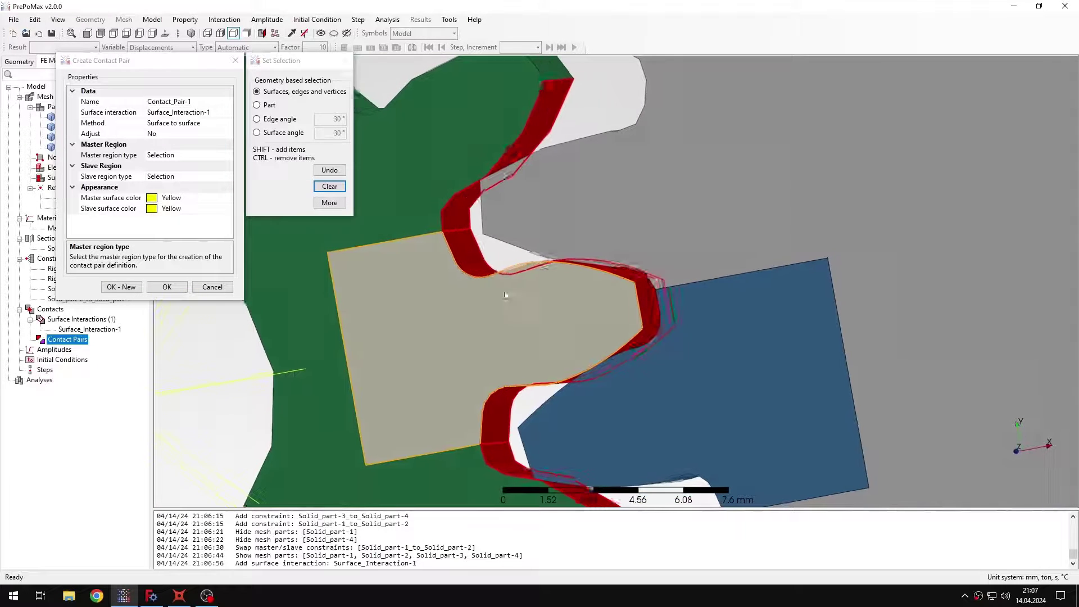
{"action": "left_click", "coordinate": [467, 231], "text": "ctrl"}
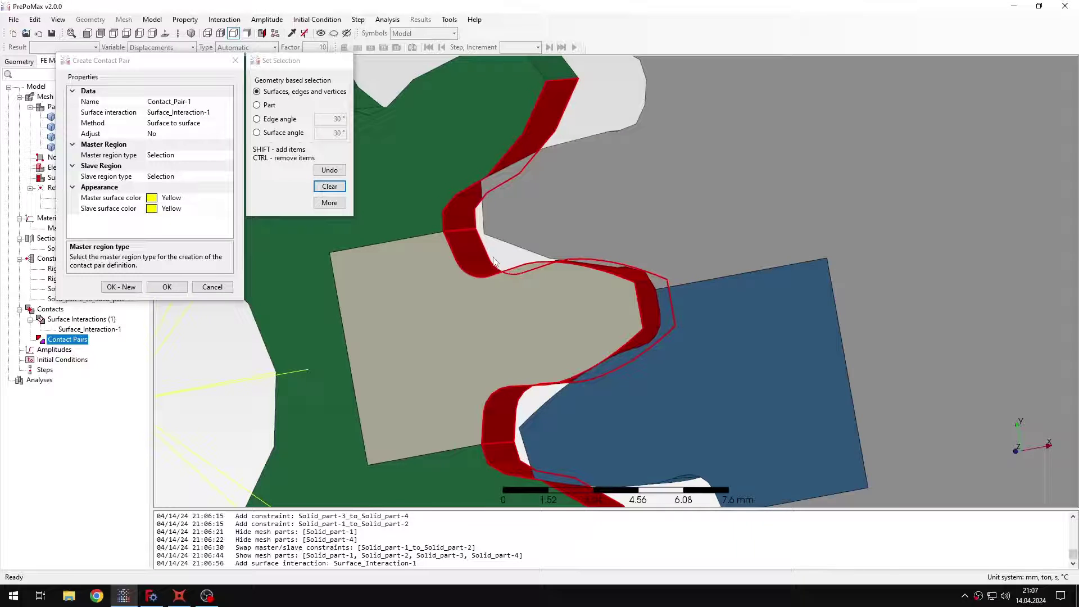
{"action": "middle_click_drag", "start_coordinate": [472, 234], "coordinate": [500, 304]}
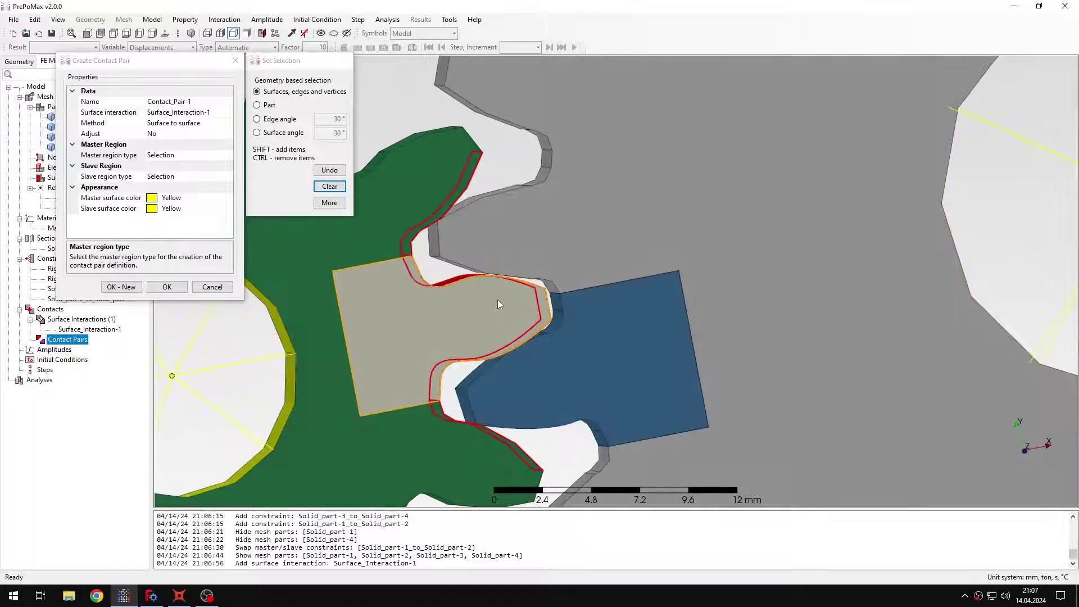
Step: Pick the blue part's tooth flank as the slave region and create Contact_Pair-1
{"action": "left_click", "coordinate": [193, 177]}
{"action": "middle_click_drag", "start_coordinate": [516, 412], "coordinate": [482, 417]}
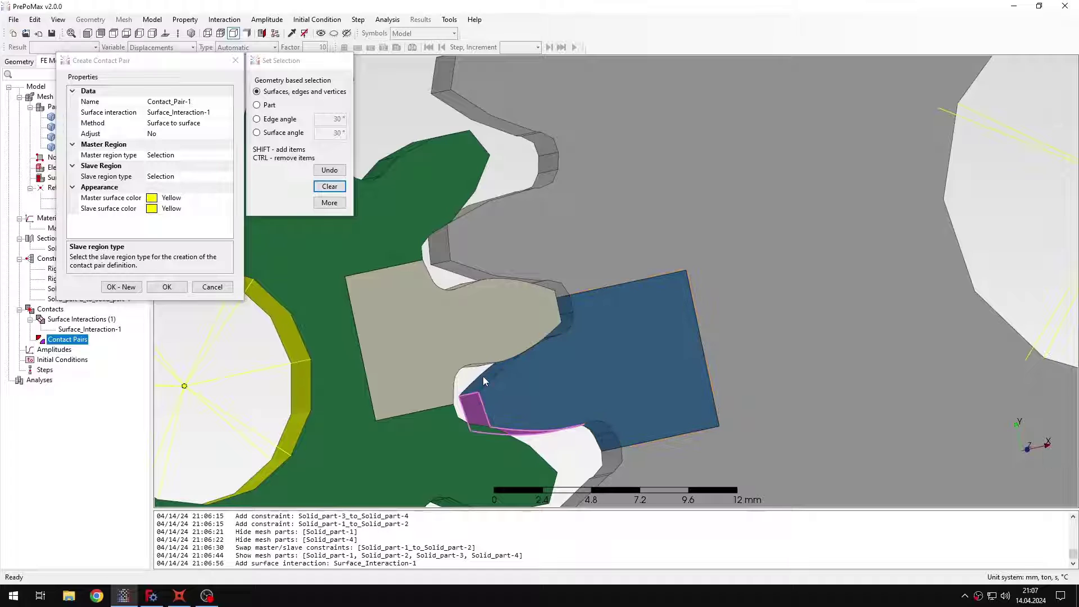
{"action": "scroll", "coordinate": [484, 376], "scroll_direction": "up", "scroll_amount": 8}
{"action": "scroll", "coordinate": [535, 339], "scroll_direction": "down", "scroll_amount": 1}
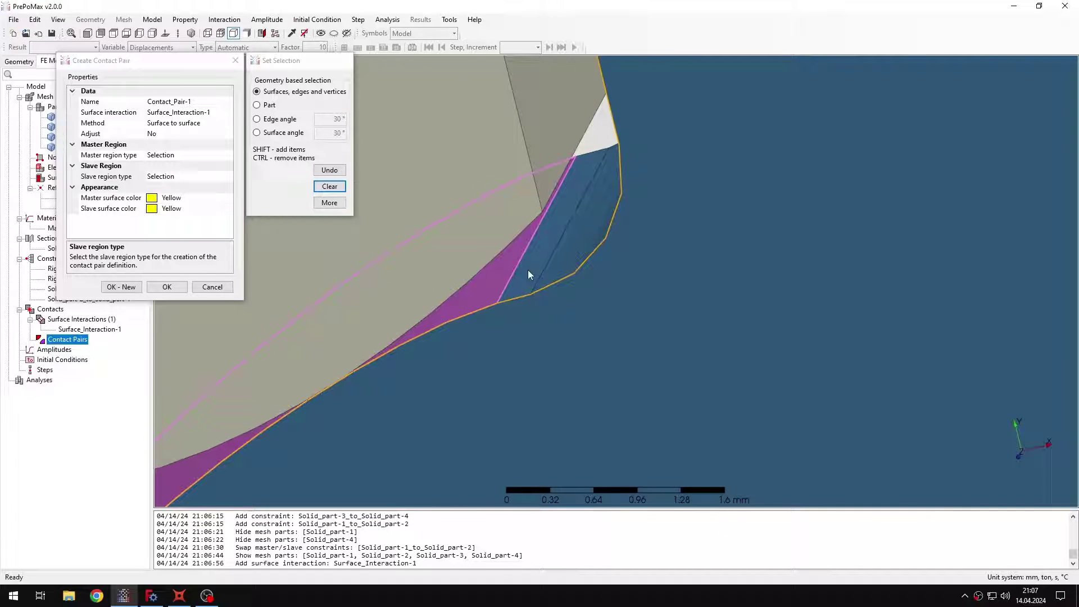
{"action": "scroll", "coordinate": [541, 328], "scroll_direction": "down", "scroll_amount": 6}
{"action": "middle_click_drag", "start_coordinate": [527, 293], "coordinate": [561, 319]}
{"action": "scroll", "coordinate": [558, 308], "scroll_direction": "up", "scroll_amount": 5}
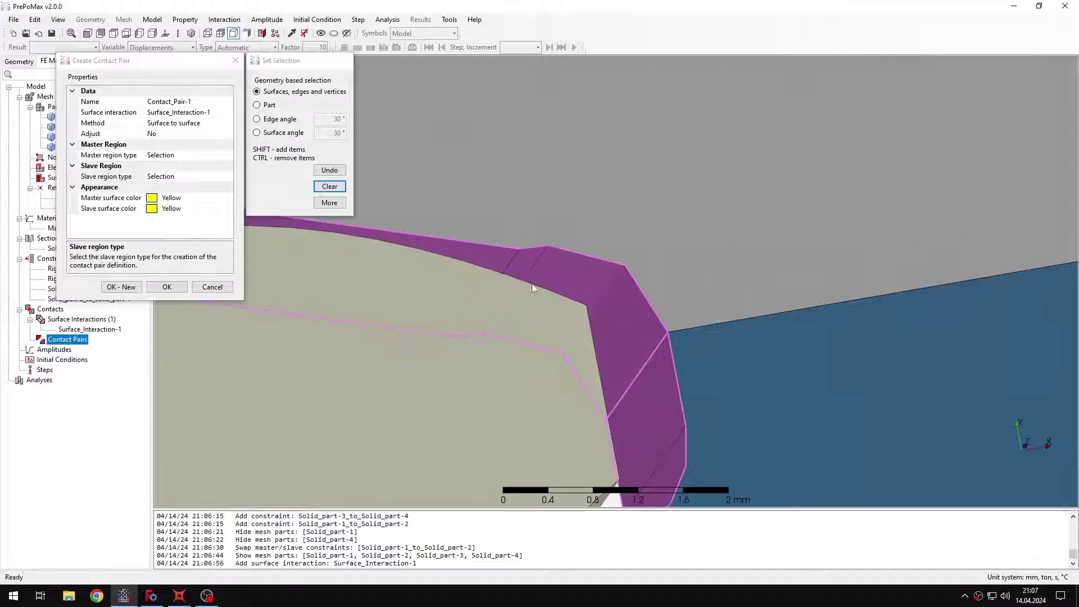
{"action": "scroll", "coordinate": [532, 285], "scroll_direction": "down", "scroll_amount": 5}
{"action": "middle_click_drag", "start_coordinate": [493, 274], "coordinate": [607, 248]}
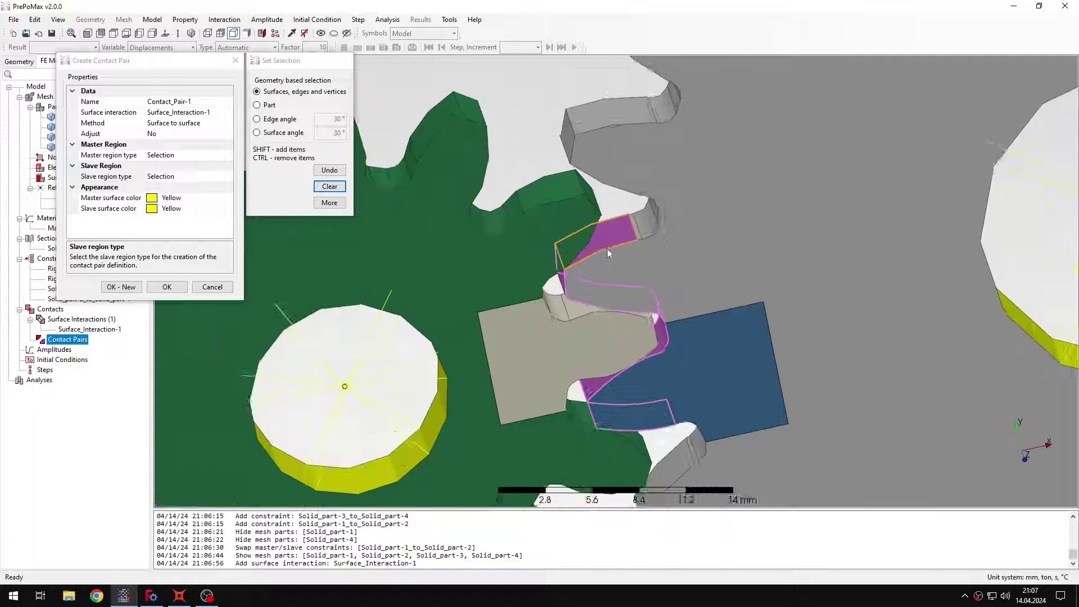
{"action": "scroll", "coordinate": [607, 248], "scroll_direction": "down", "scroll_amount": 3}
{"action": "scroll", "coordinate": [553, 296], "scroll_direction": "up", "scroll_amount": 5}
{"action": "middle_click_drag", "start_coordinate": [528, 301], "coordinate": [587, 294]}
{"action": "left_click", "coordinate": [520, 311]}
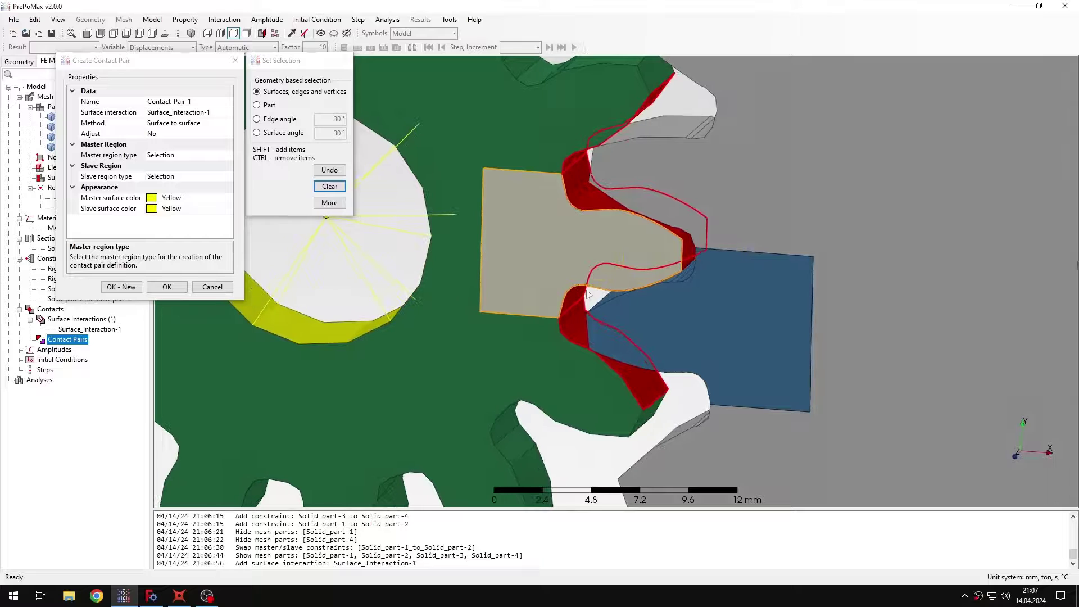
{"action": "left_click", "coordinate": [166, 287]}
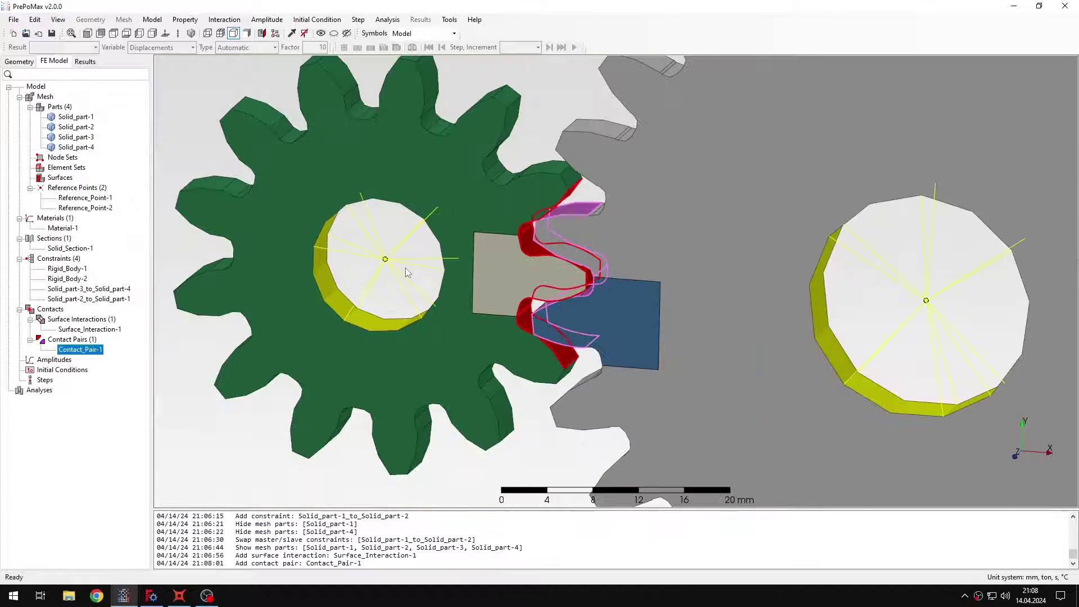
Step: Create static Step-1 with Nlgeom On, Automatic incrementation and a 0.1 s initial increment
{"action": "middle_click_drag", "start_coordinate": [545, 350], "coordinate": [576, 364]}
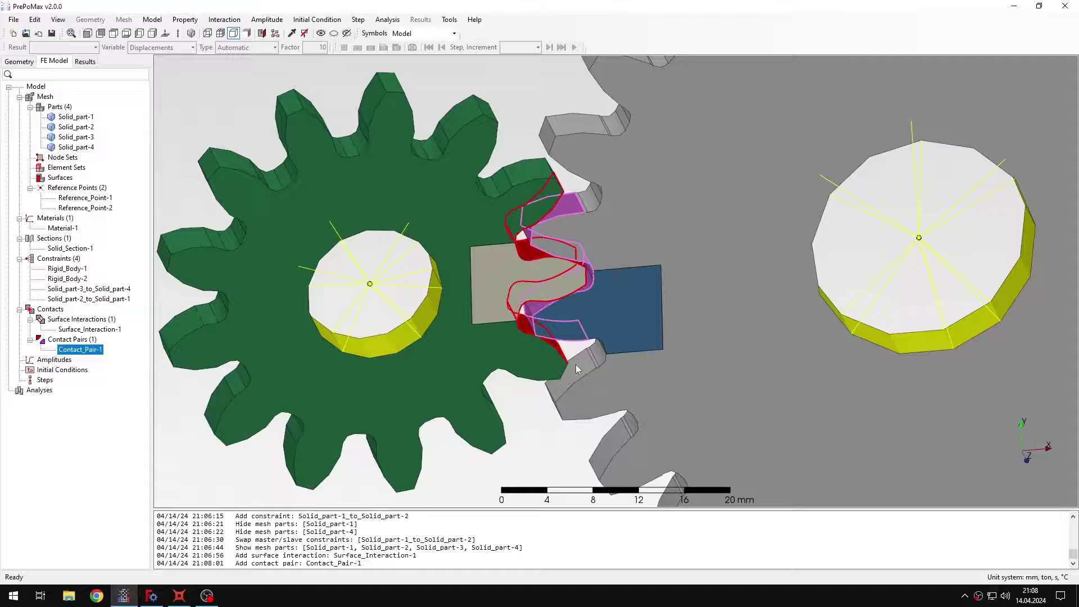
{"action": "left_click", "coordinate": [560, 448]}
{"action": "scroll", "coordinate": [554, 438], "scroll_direction": "down", "scroll_amount": 3}
{"action": "middle_click_drag", "start_coordinate": [551, 436], "coordinate": [484, 314]}
{"action": "double_click", "coordinate": [45, 380]}
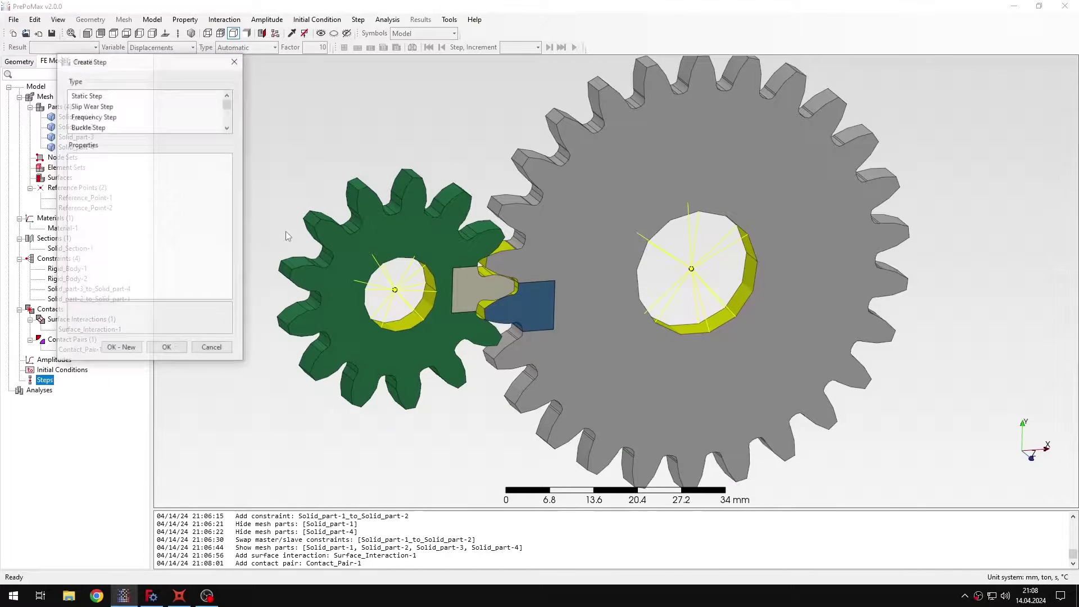
{"action": "left_click", "coordinate": [98, 95]}
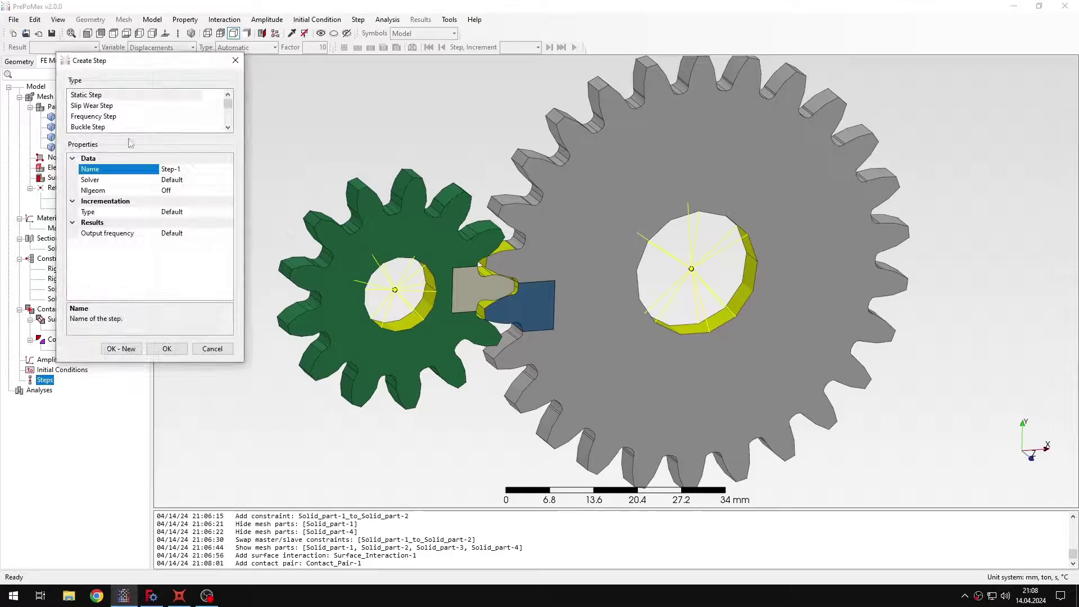
{"action": "left_click", "coordinate": [192, 190]}
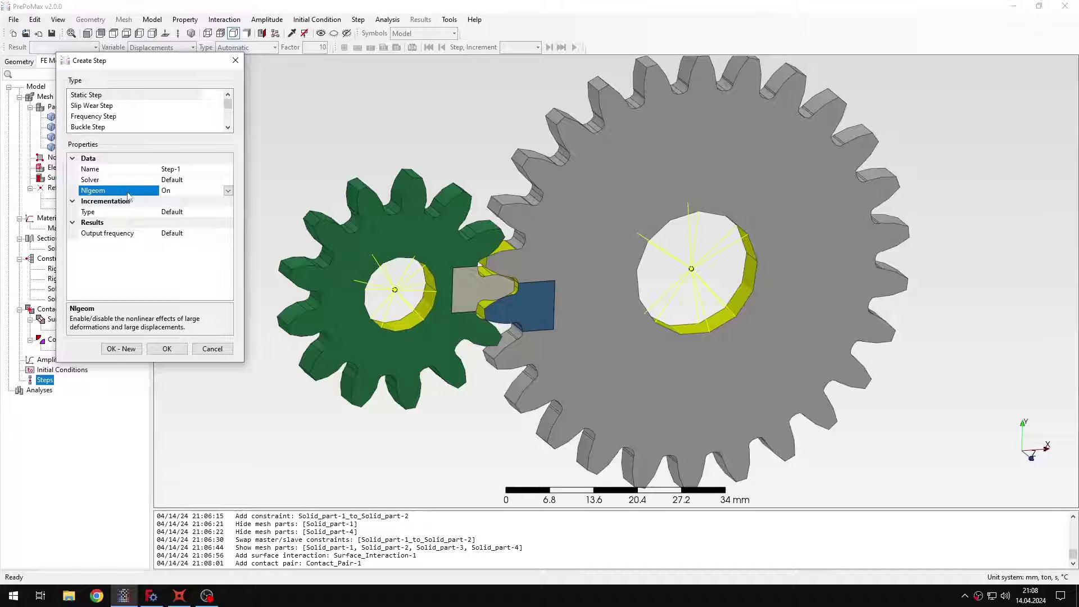
{"action": "double_click", "coordinate": [192, 214]}
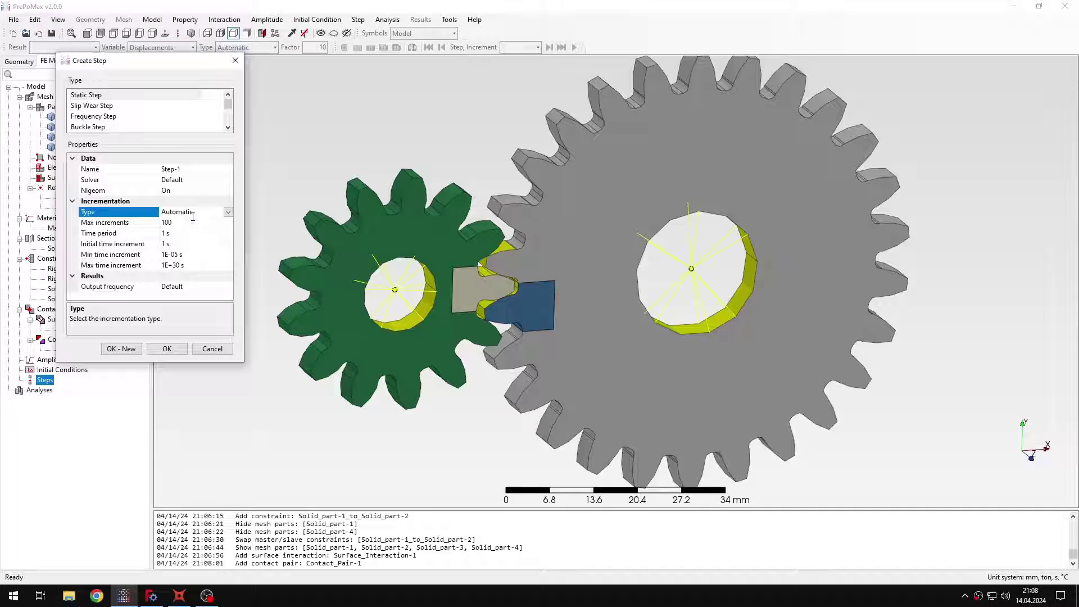
{"action": "left_click", "coordinate": [168, 244]}
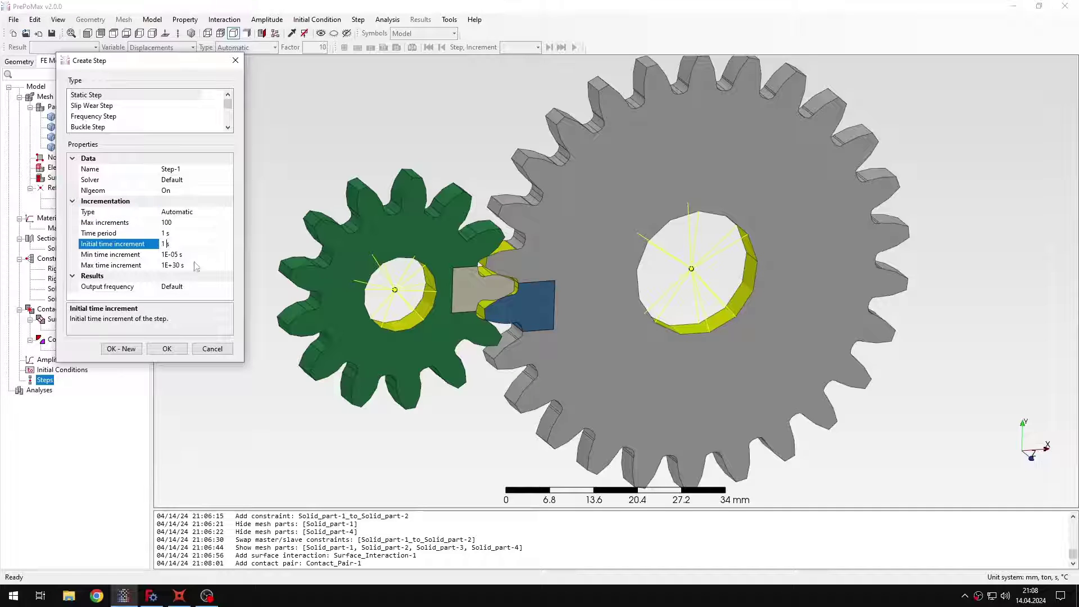
{"action": "key", "text": "BackSpace"}
{"action": "key", "text": "BackSpace"}
{"action": "type", "text": "0.1"}
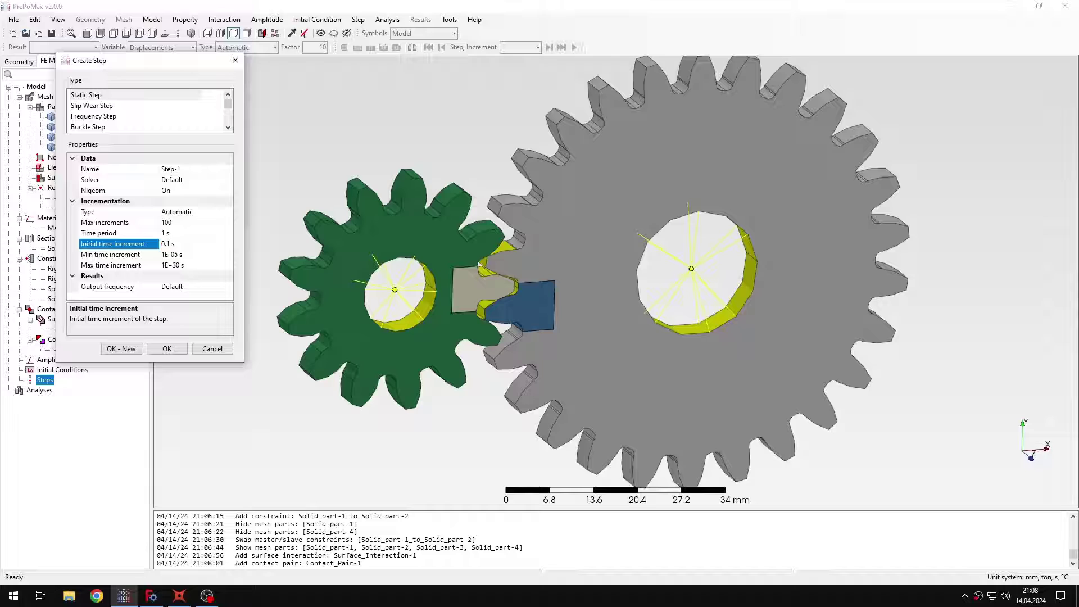
{"action": "left_click", "coordinate": [166, 348]}
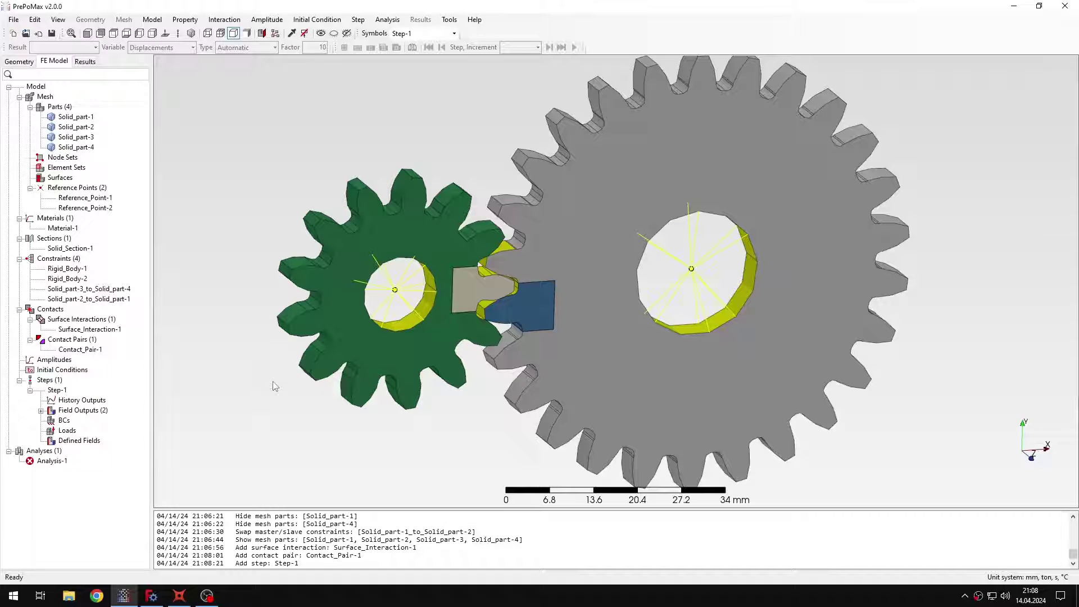
{"action": "scroll", "coordinate": [299, 389], "scroll_direction": "down", "scroll_amount": 1}
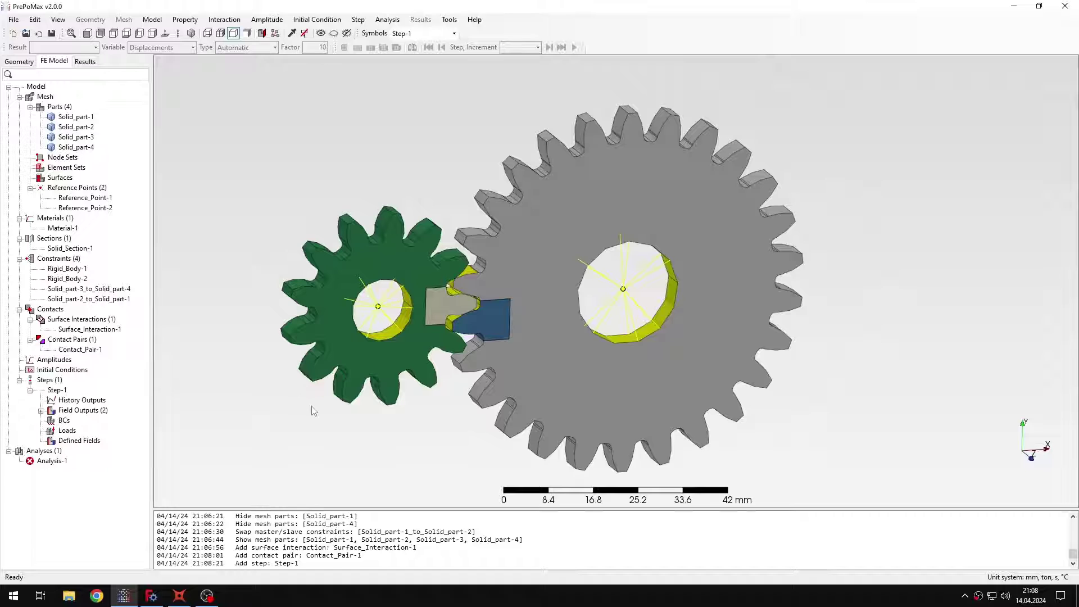
Step: Add boundary condition Fixed-1 fixing the large gear's Reference_Point-2
{"action": "double_click", "coordinate": [64, 421]}
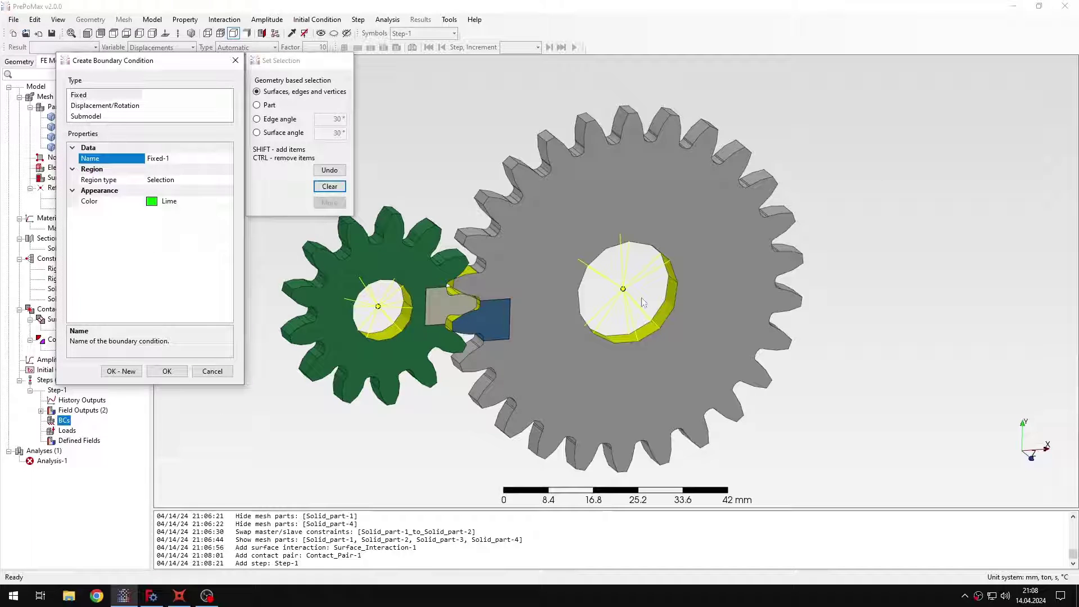
{"action": "left_click", "coordinate": [189, 180]}
{"action": "left_click", "coordinate": [187, 186]}
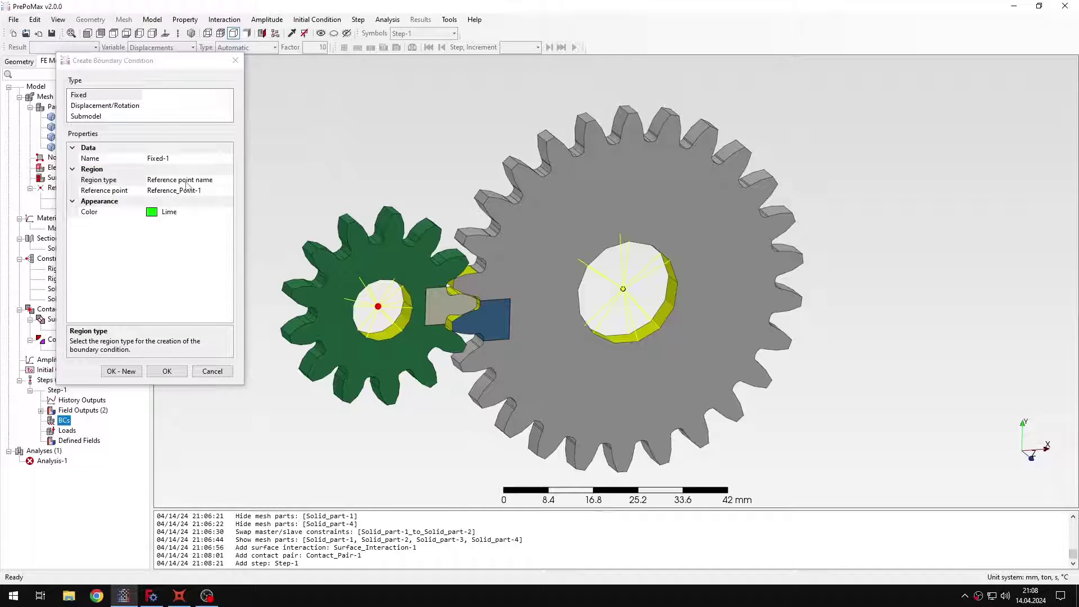
{"action": "left_click", "coordinate": [191, 191]}
{"action": "double_click", "coordinate": [197, 190]}
{"action": "left_click", "coordinate": [167, 371]}
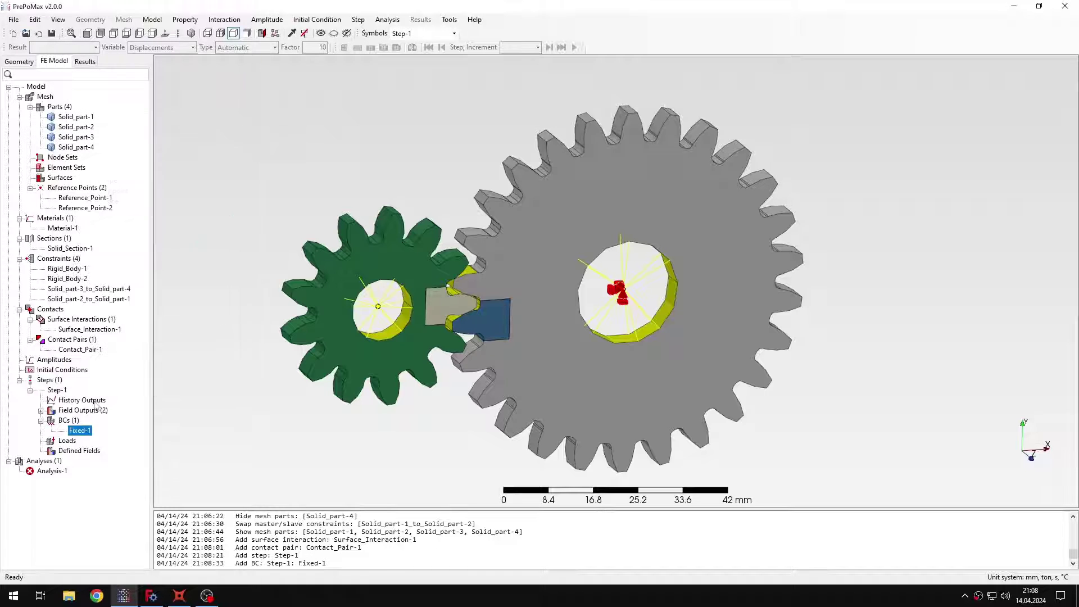
Step: Start a Displacement/Rotation condition on Reference_Point-1 with U1, U2 and U3 fixed at 0
{"action": "double_click", "coordinate": [64, 420]}
{"action": "left_click", "coordinate": [119, 108]}
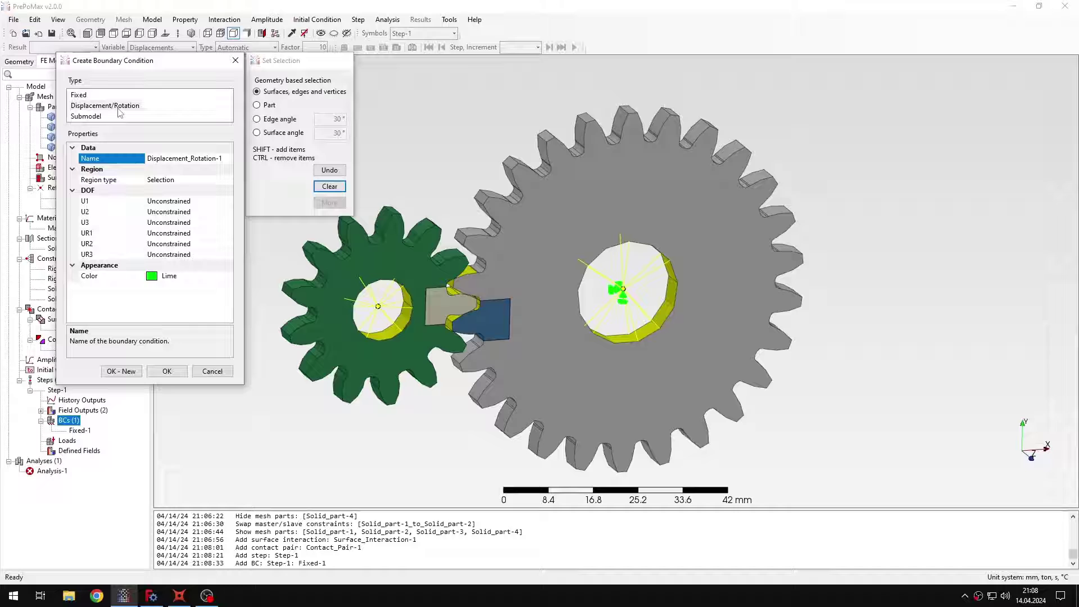
{"action": "left_click", "coordinate": [204, 179]}
{"action": "left_click", "coordinate": [203, 188]}
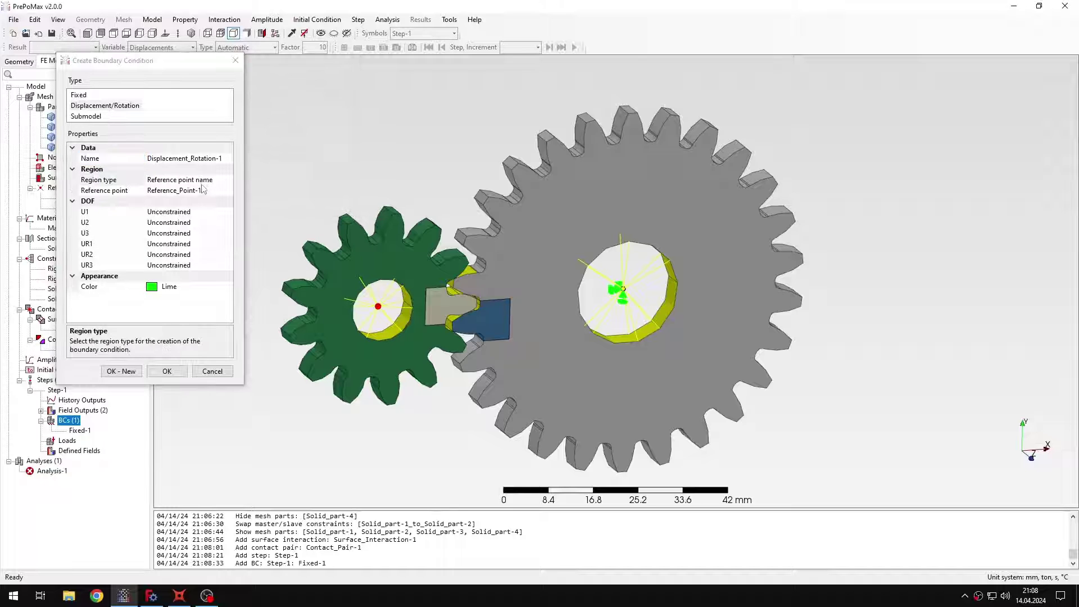
{"action": "double_click", "coordinate": [211, 213]}
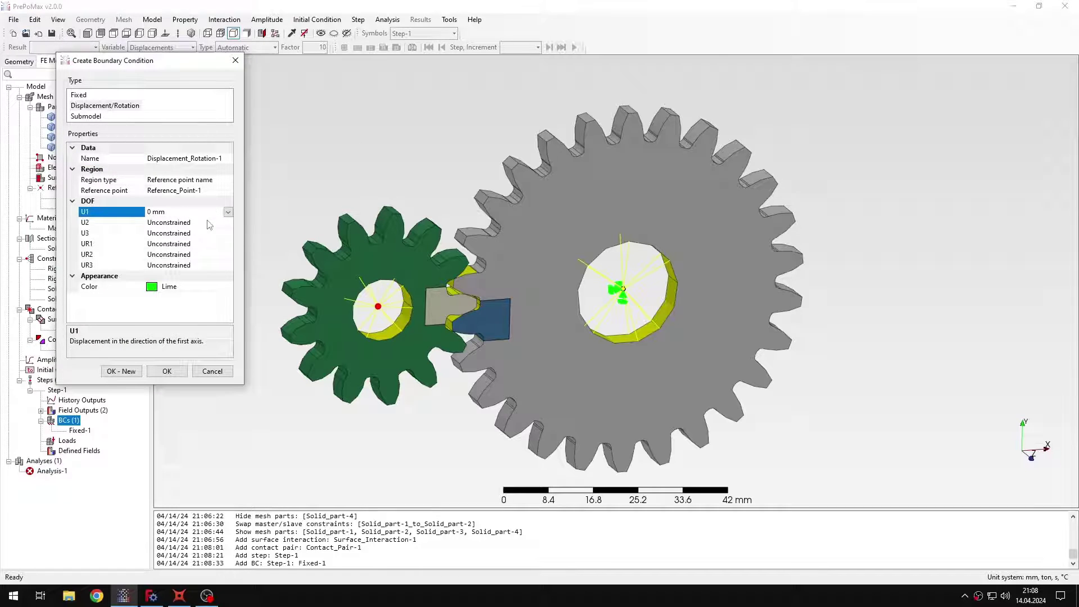
{"action": "double_click", "coordinate": [208, 222]}
{"action": "double_click", "coordinate": [208, 233]}
Step: Fix UR1 and UR2 at 0 and set UR3 to -5.47e-4 rad
{"action": "left_click", "coordinate": [209, 244]}
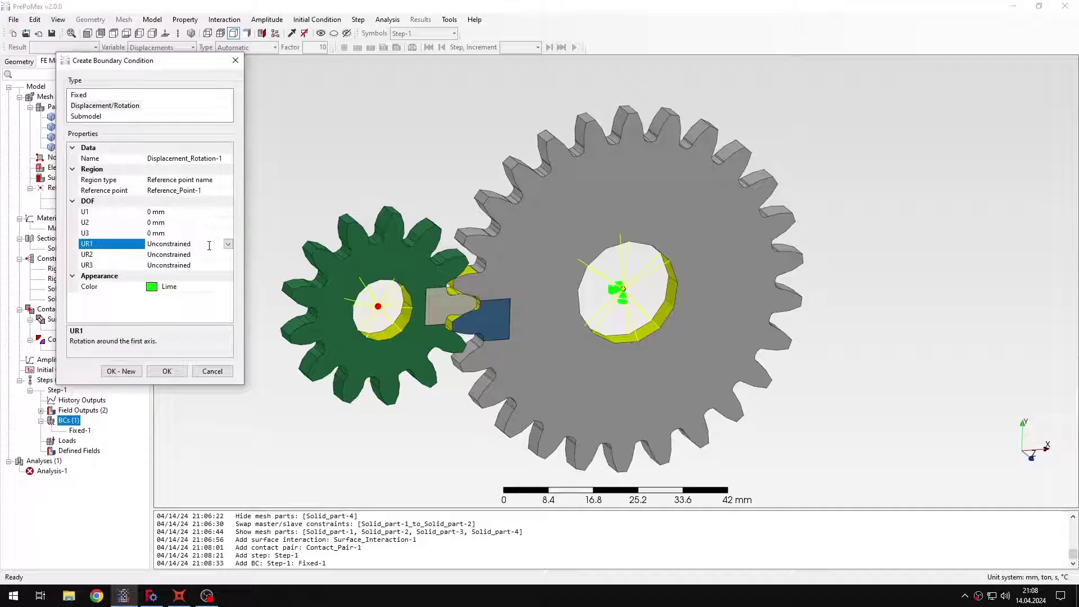
{"action": "double_click", "coordinate": [205, 245]}
{"action": "double_click", "coordinate": [205, 254]}
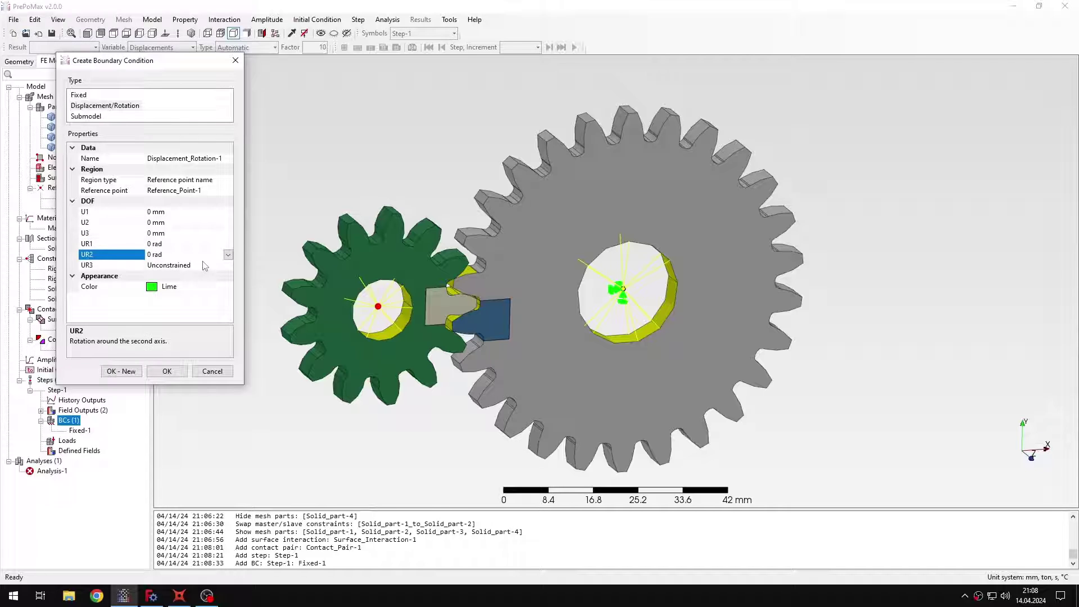
{"action": "left_click", "coordinate": [204, 266]}
{"action": "double_click", "coordinate": [210, 265]}
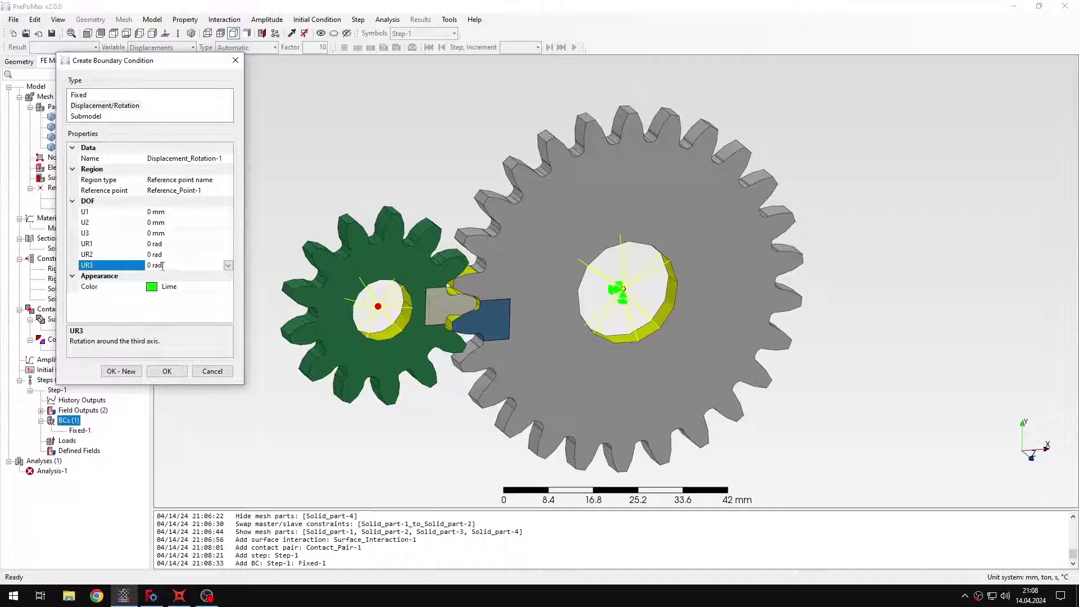
{"action": "double_click", "coordinate": [196, 265]}
{"action": "double_click", "coordinate": [191, 265]}
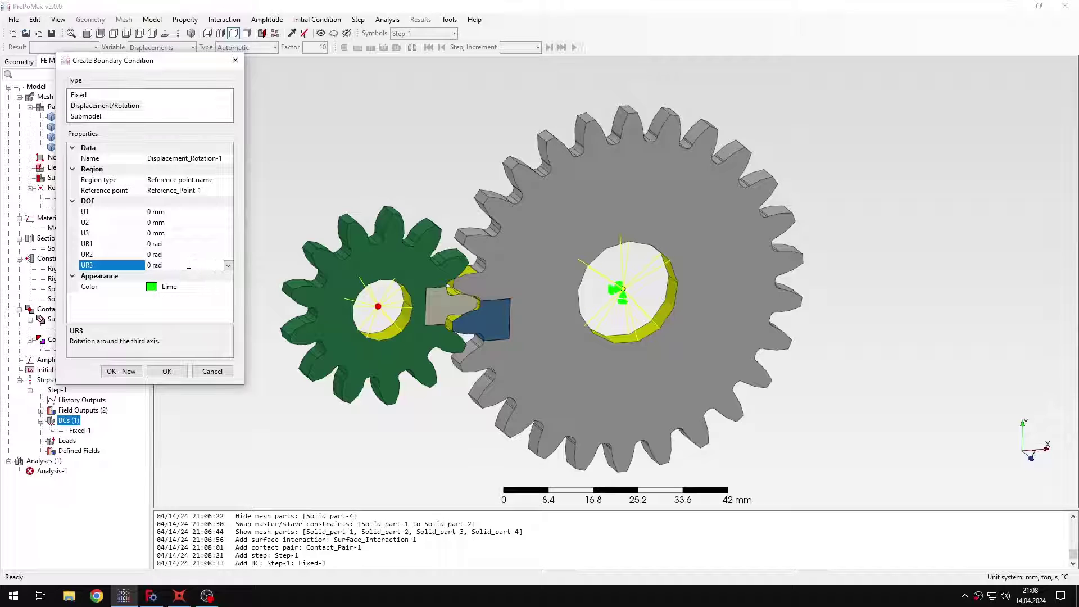
{"action": "scroll", "coordinate": [387, 298], "scroll_direction": "up", "scroll_amount": 4}
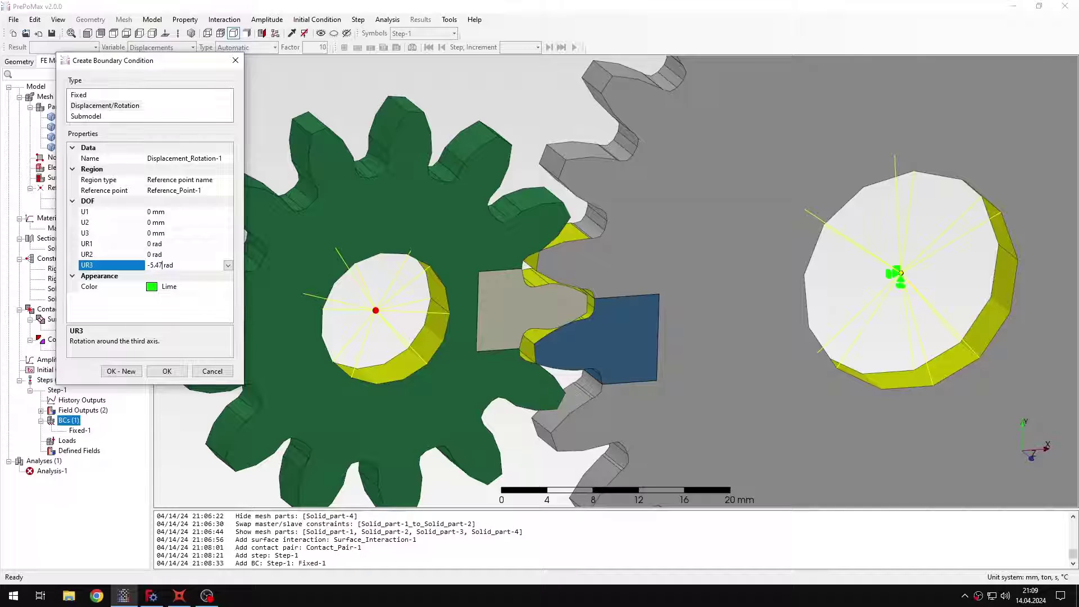
{"action": "type", "text": "4"}
{"action": "left_click", "coordinate": [176, 374]}
{"action": "scroll", "coordinate": [202, 417], "scroll_direction": "down", "scroll_amount": 2}
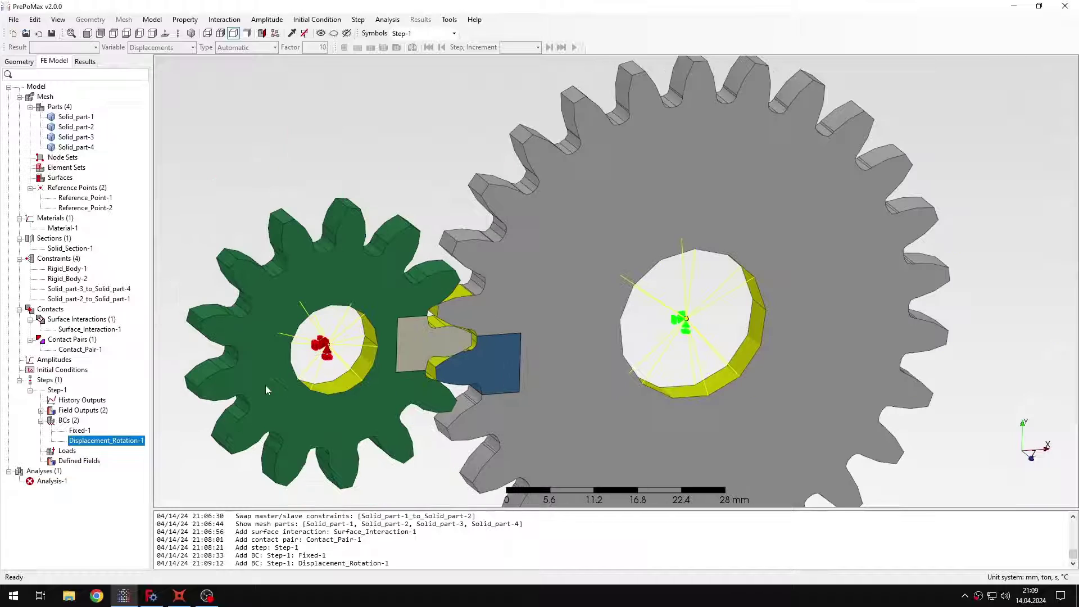
{"action": "left_click", "coordinate": [266, 180]}
{"action": "middle_click_drag", "start_coordinate": [366, 374], "coordinate": [381, 381]}
{"action": "double_click", "coordinate": [70, 452]}
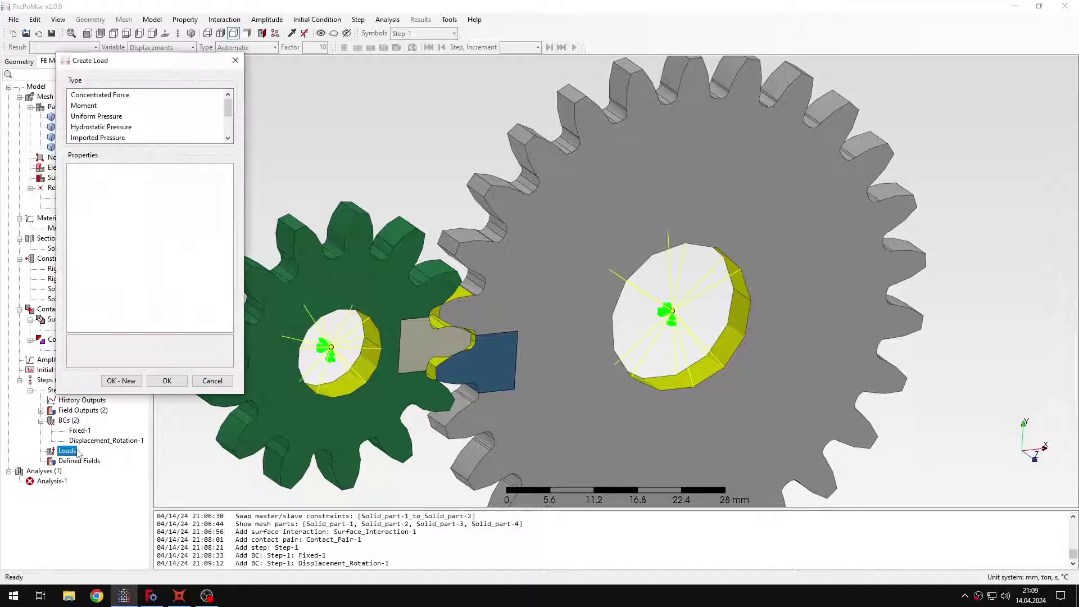
{"action": "left_click", "coordinate": [97, 107]}
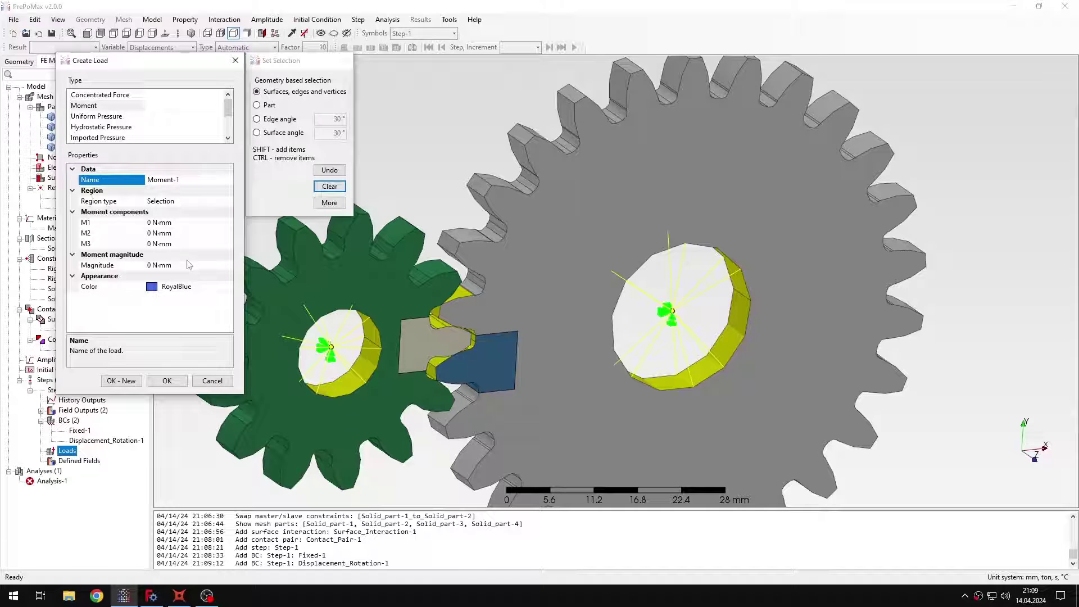
{"action": "left_click", "coordinate": [195, 213]}
{"action": "double_click", "coordinate": [199, 201]}
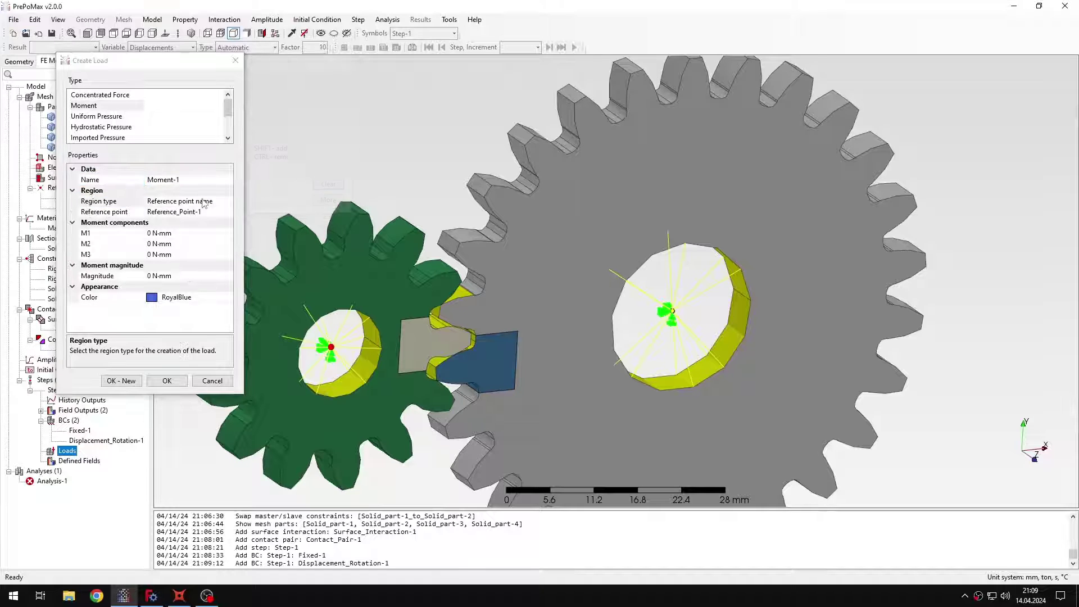
{"action": "left_click", "coordinate": [153, 254]}
{"action": "left_click", "coordinate": [153, 254]}
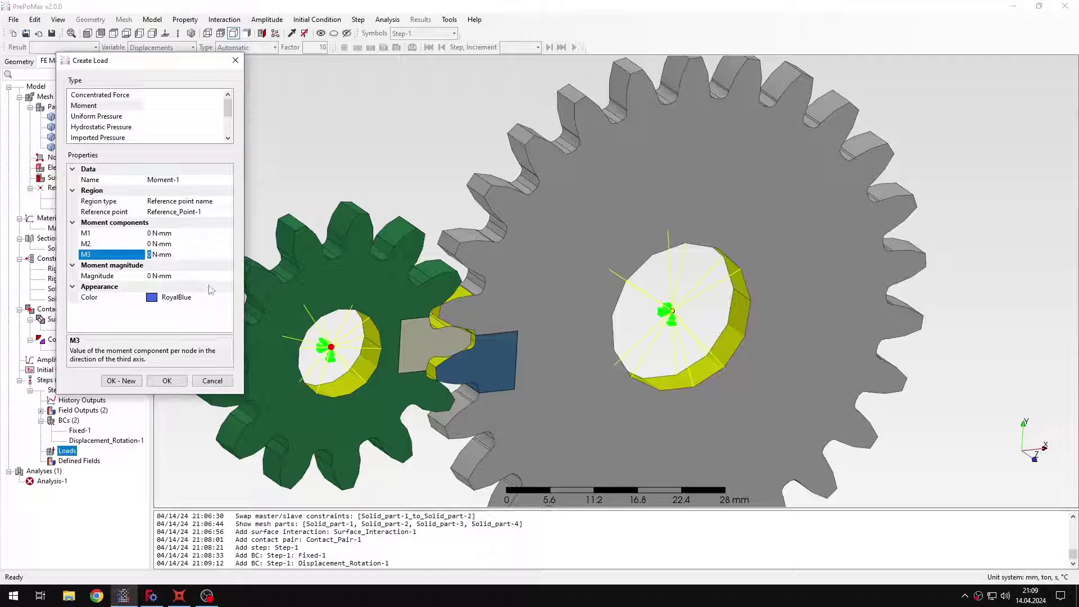
{"action": "left_click", "coordinate": [212, 381]}
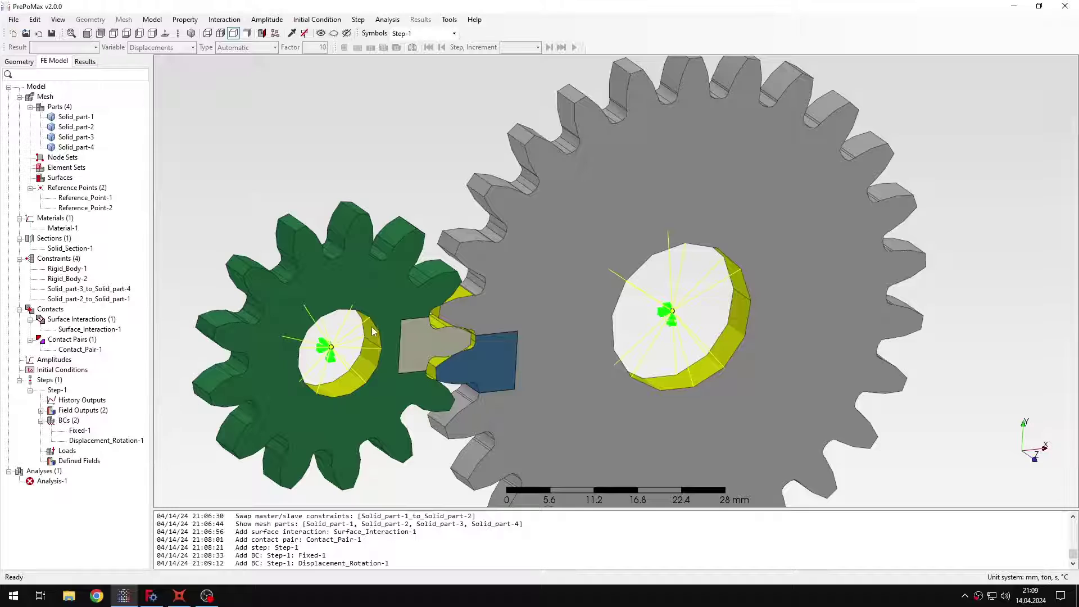
{"action": "scroll", "coordinate": [448, 365], "scroll_direction": "down", "scroll_amount": 2}
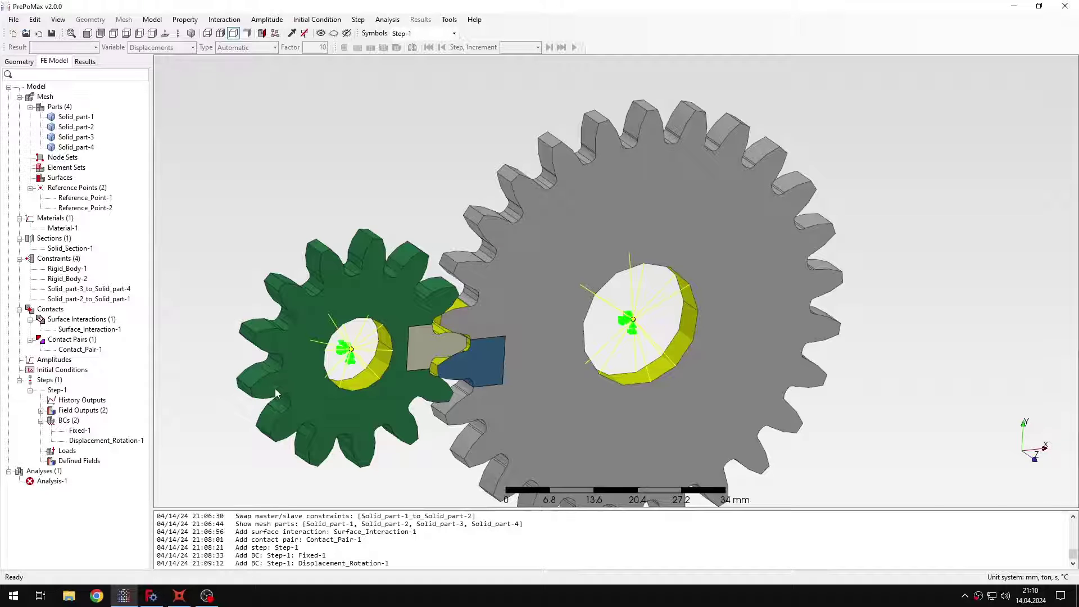
{"action": "scroll", "coordinate": [275, 389], "scroll_direction": "up", "scroll_amount": 2}
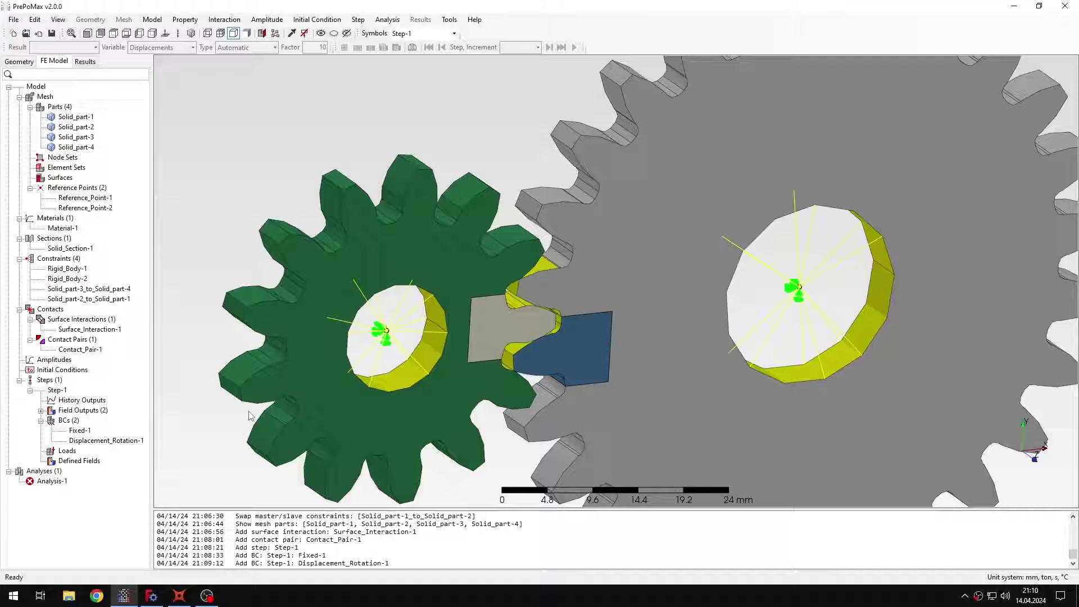
Step: Review the rotation boundary condition, then add NH_Output-1 recording only RF at Reference_Point-1
{"action": "double_click", "coordinate": [133, 441]}
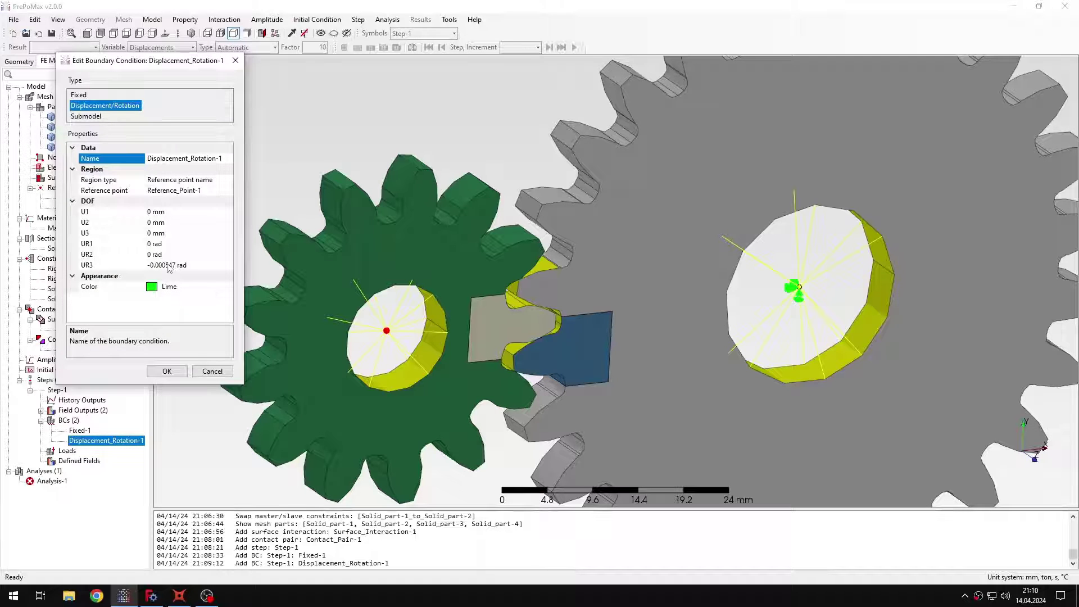
{"action": "left_click", "coordinate": [212, 372]}
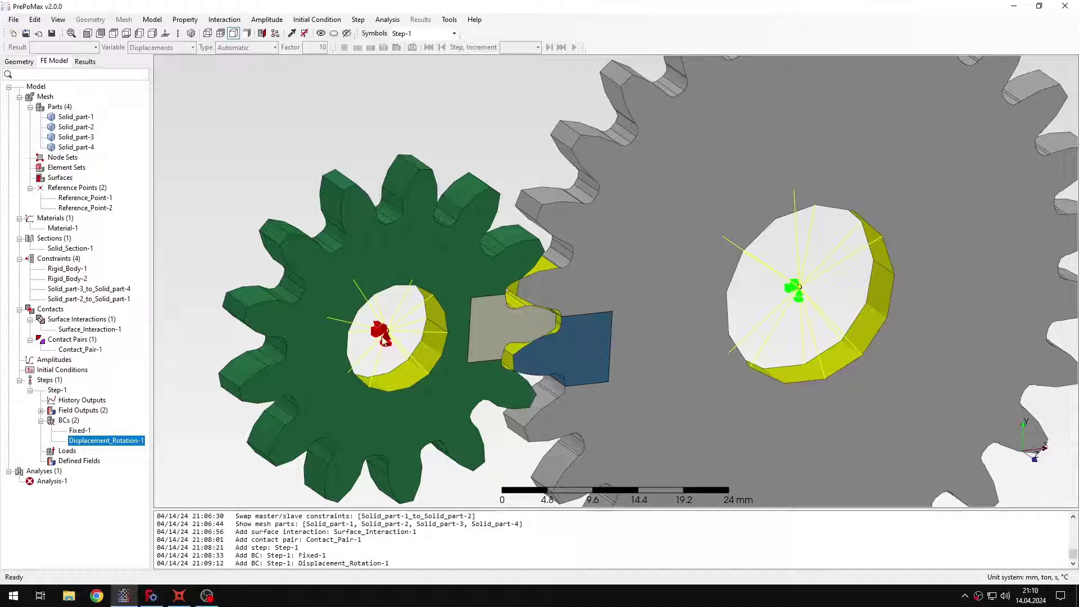
{"action": "double_click", "coordinate": [82, 400]}
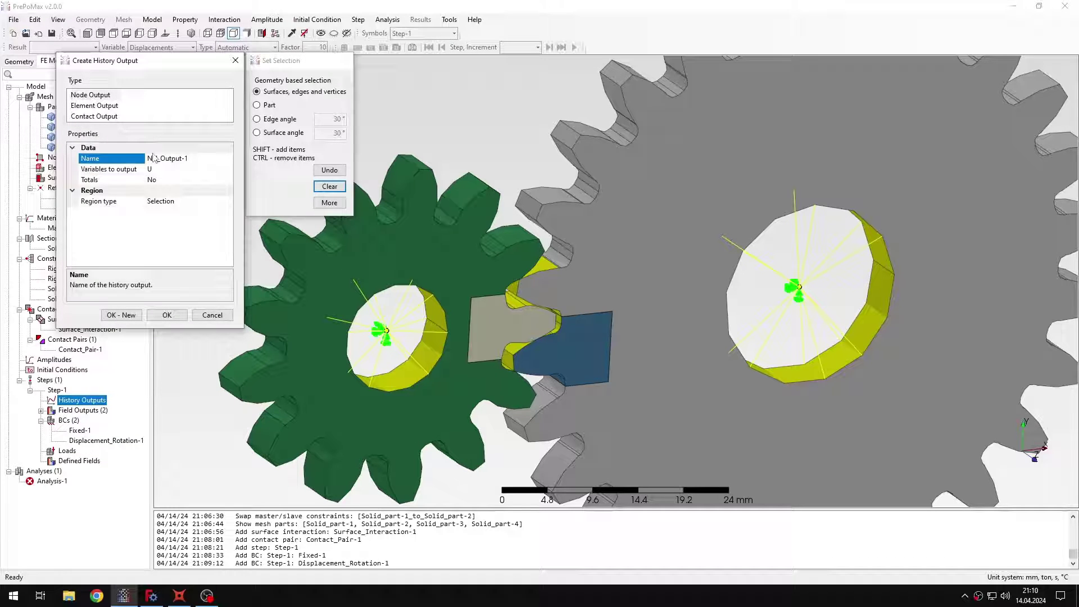
{"action": "left_click", "coordinate": [190, 169]}
{"action": "left_click", "coordinate": [228, 169]}
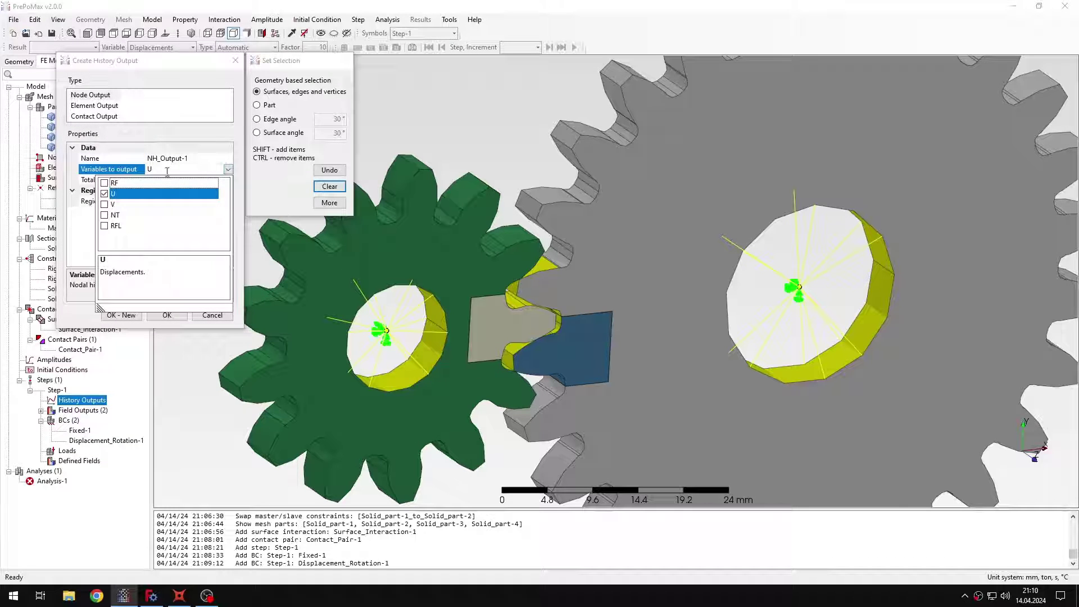
{"action": "left_click", "coordinate": [104, 183]}
{"action": "left_click", "coordinate": [104, 194]}
{"action": "left_click", "coordinate": [229, 171]}
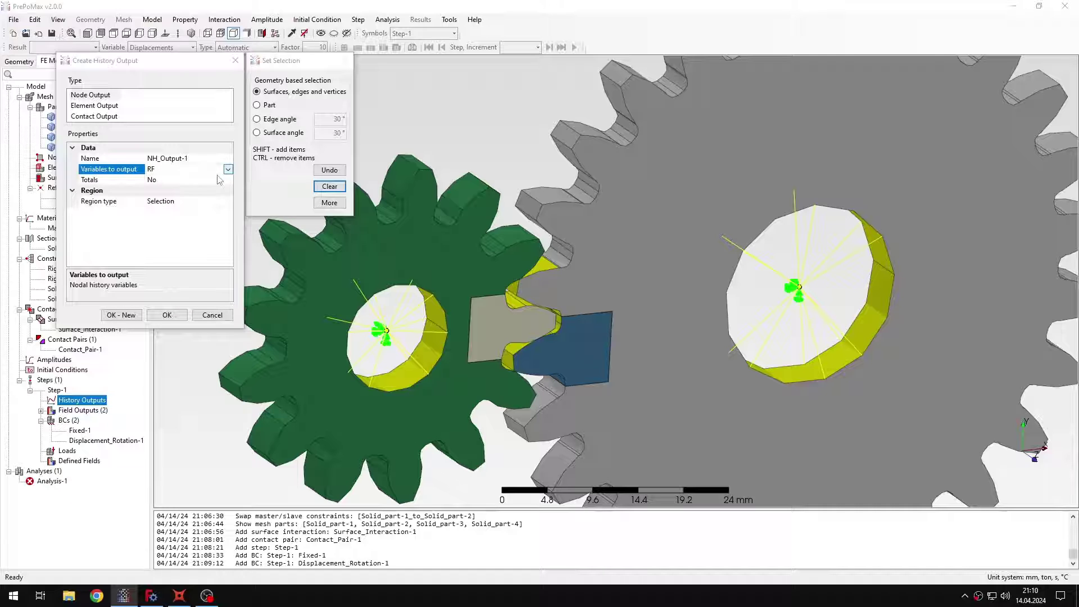
{"action": "double_click", "coordinate": [197, 202]}
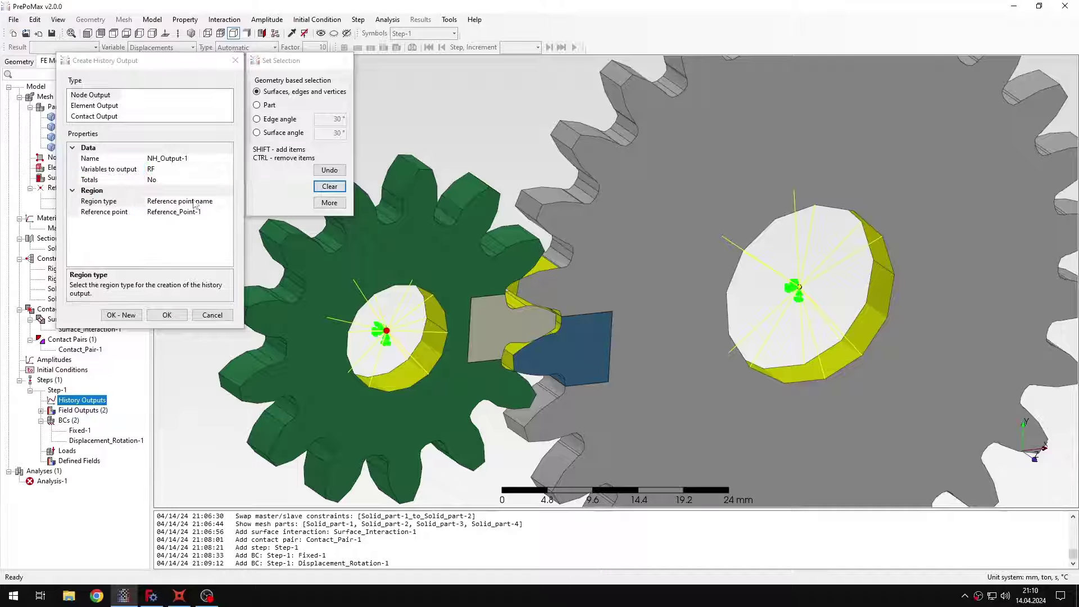
{"action": "left_click", "coordinate": [161, 181]}
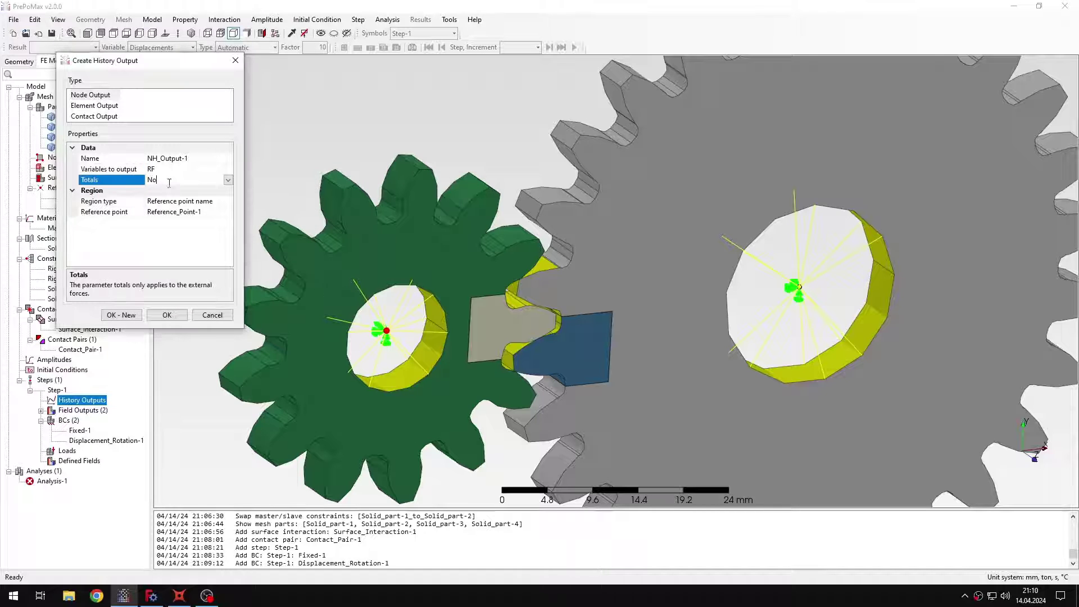
{"action": "left_click", "coordinate": [174, 318]}
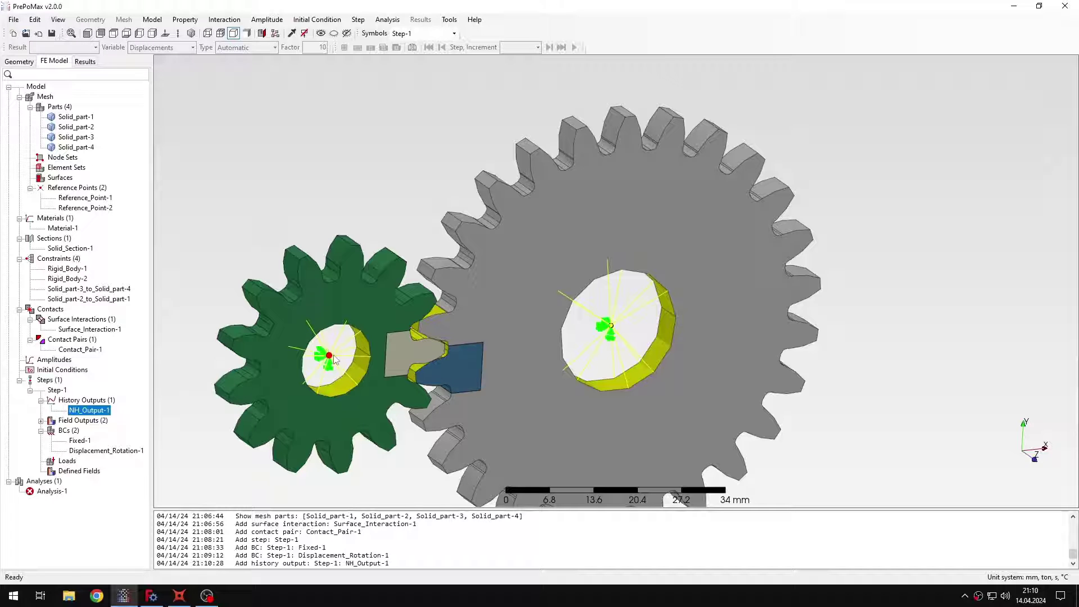
Step: Run Analysis-1, overwriting old files, and open its results once finished
{"action": "scroll", "coordinate": [332, 368], "scroll_direction": "down", "scroll_amount": 2}
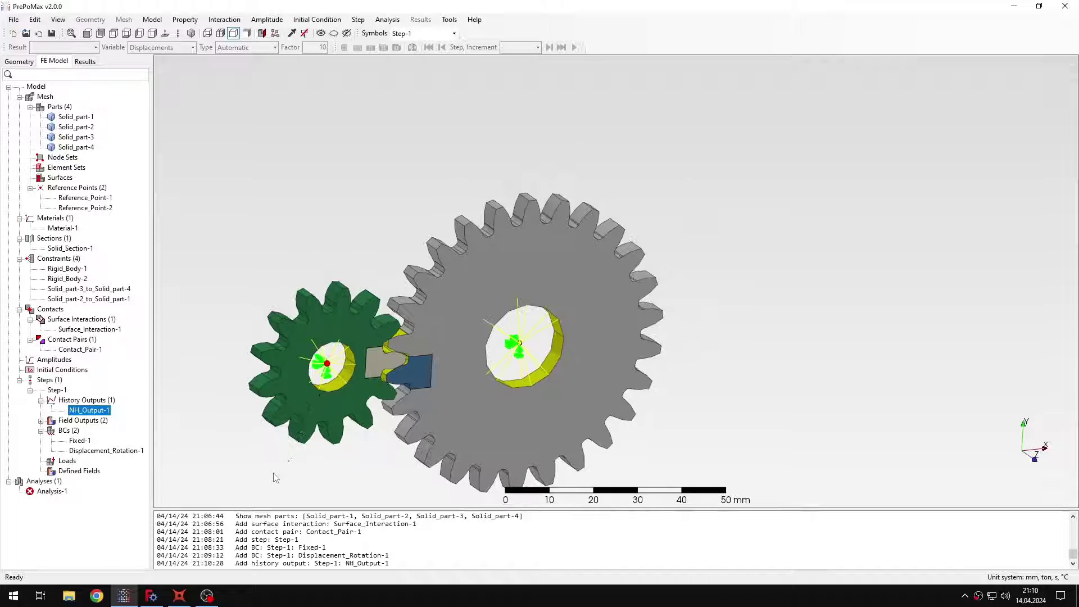
{"action": "scroll", "coordinate": [273, 477], "scroll_direction": "up", "scroll_amount": 2}
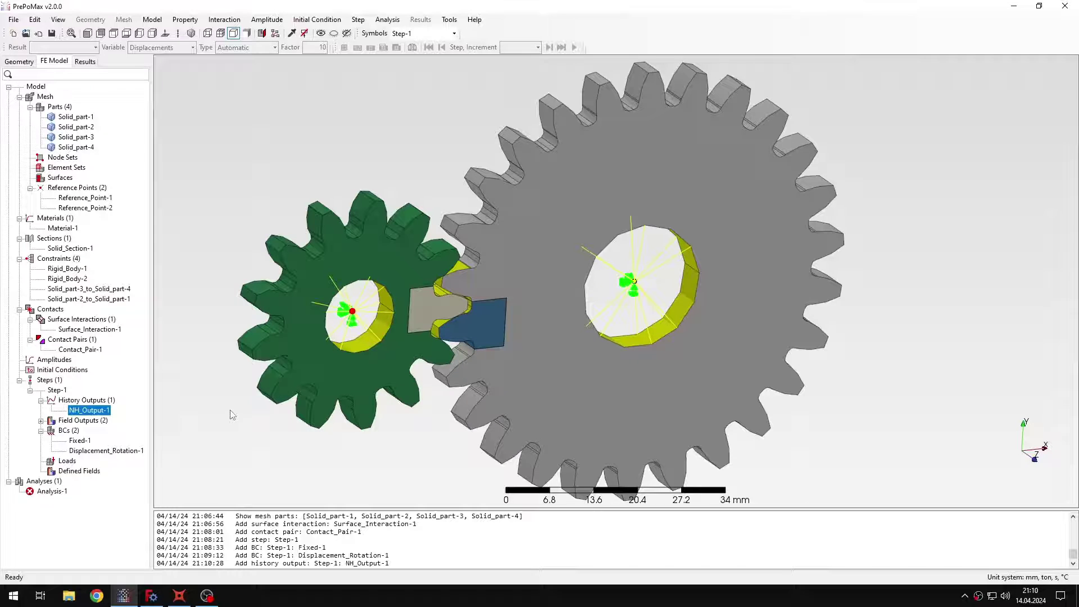
{"action": "left_click", "coordinate": [241, 250]}
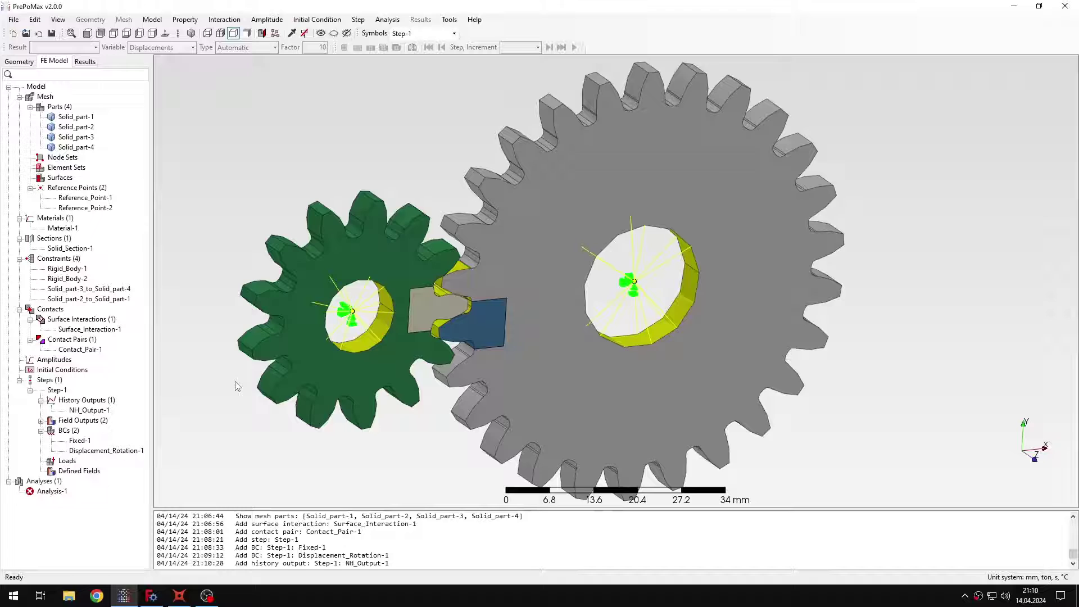
{"action": "scroll", "coordinate": [242, 409], "scroll_direction": "down", "scroll_amount": 1}
{"action": "scroll", "coordinate": [183, 467], "scroll_direction": "up", "scroll_amount": 1}
{"action": "scroll", "coordinate": [171, 450], "scroll_direction": "down", "scroll_amount": 1}
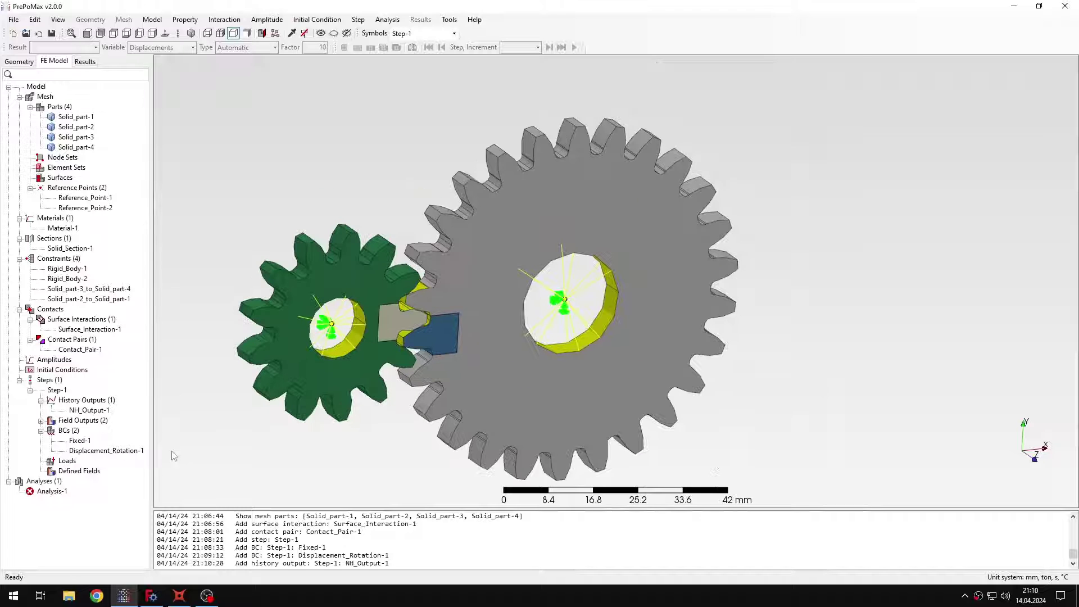
{"action": "right_click", "coordinate": [54, 491]}
{"action": "left_click", "coordinate": [120, 492]}
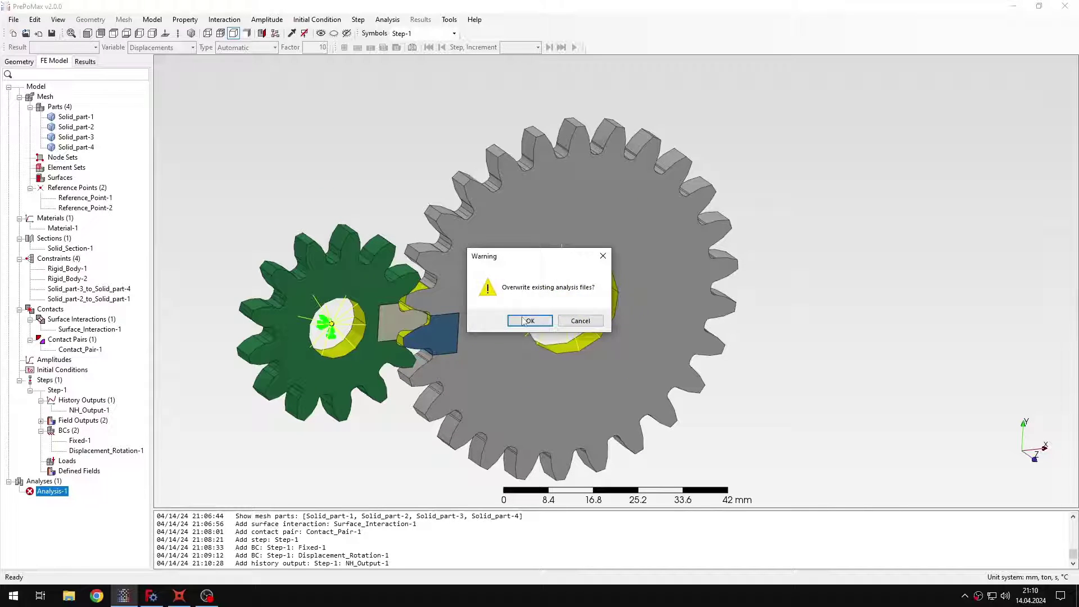
{"action": "left_click", "coordinate": [538, 288]}
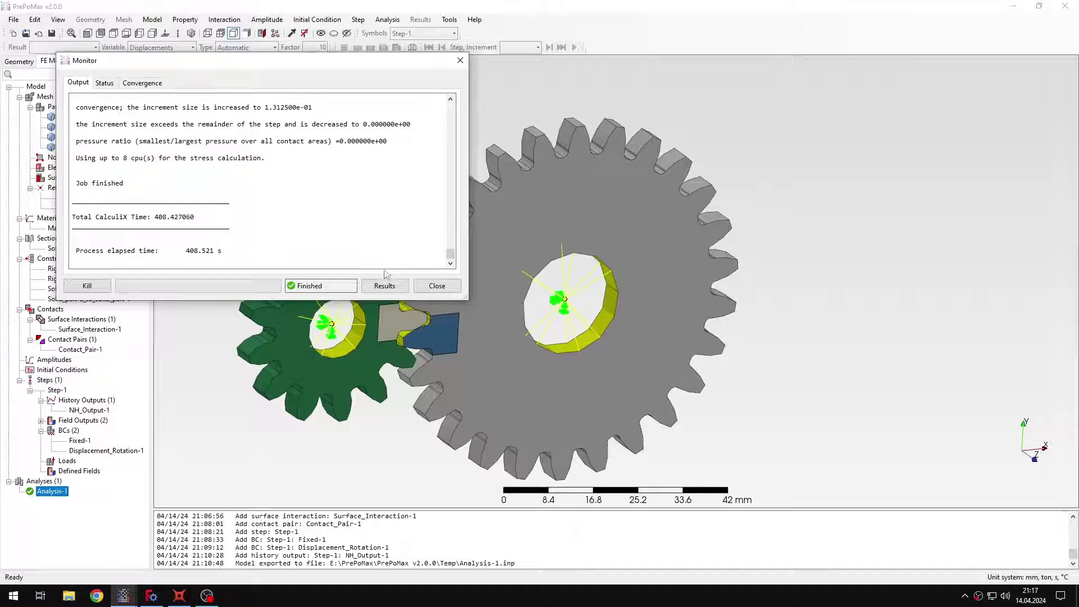
{"action": "left_click", "coordinate": [375, 290]}
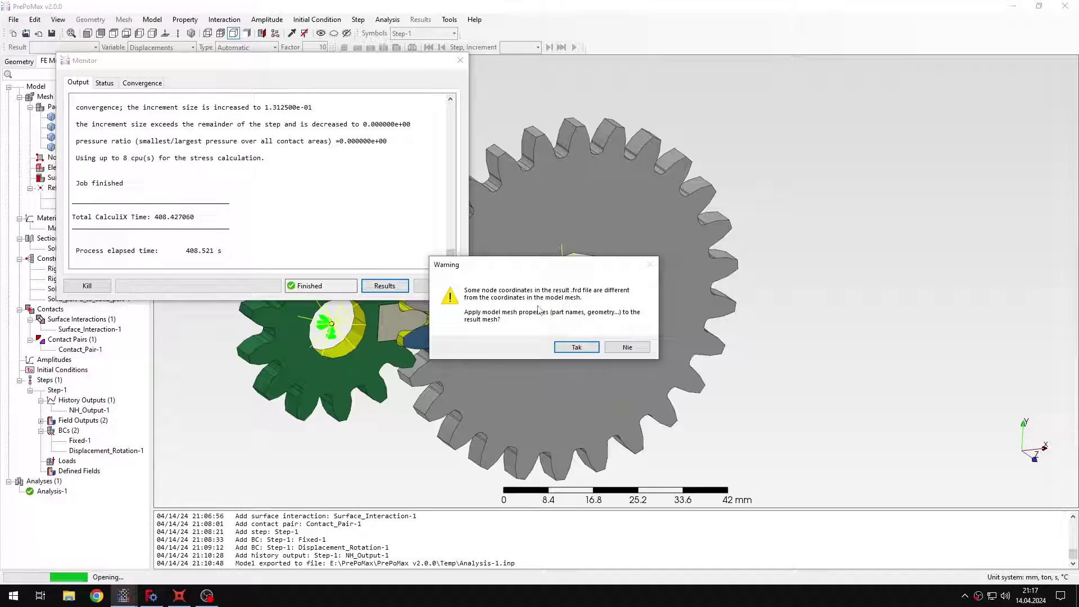
Step: Show the results on the model mesh with true-scale deformations and centre the gears in view
{"action": "left_click", "coordinate": [581, 347]}
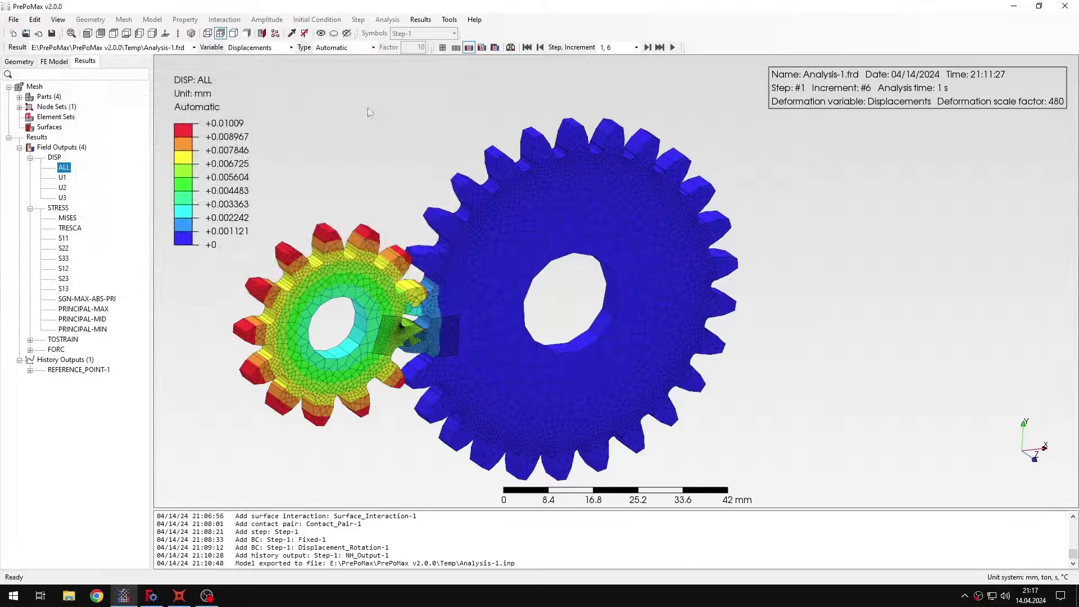
{"action": "left_click", "coordinate": [373, 47]}
{"action": "left_click", "coordinate": [350, 68]}
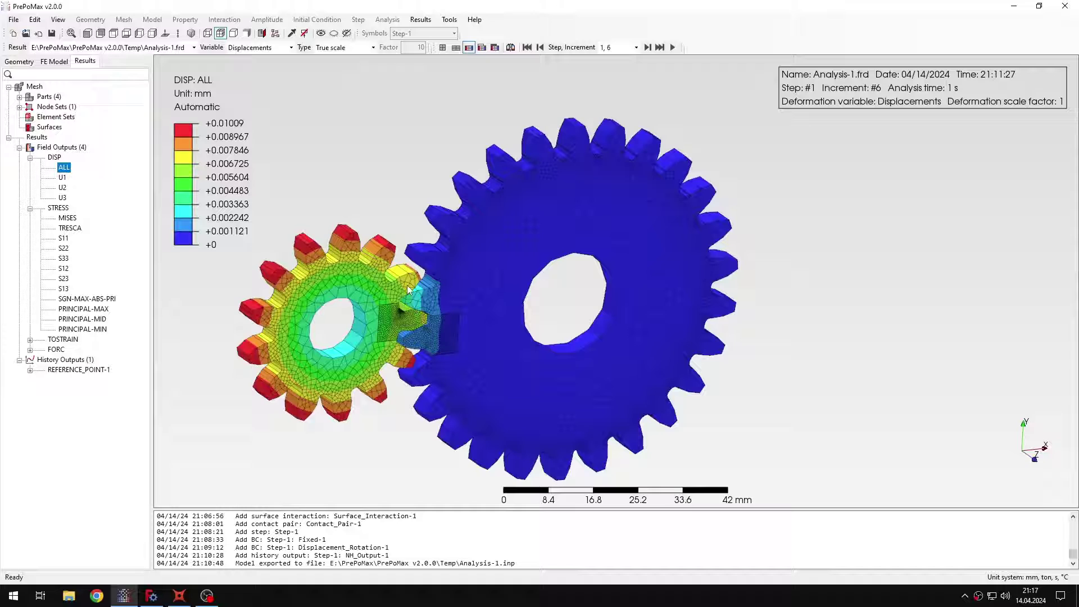
{"action": "middle_click_drag", "start_coordinate": [306, 308], "coordinate": [376, 300]}
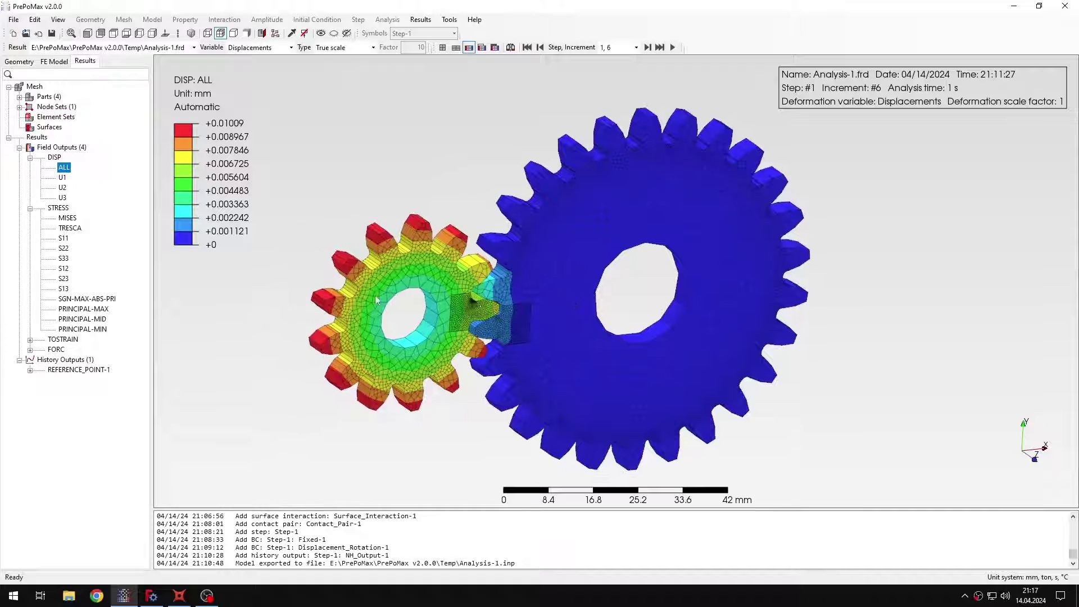
Step: Copy the final RM3 reaction moment of -6047.054 from the REFERENCE_POINT-1 force history
{"action": "left_click", "coordinate": [30, 370]}
{"action": "left_click", "coordinate": [40, 381]}
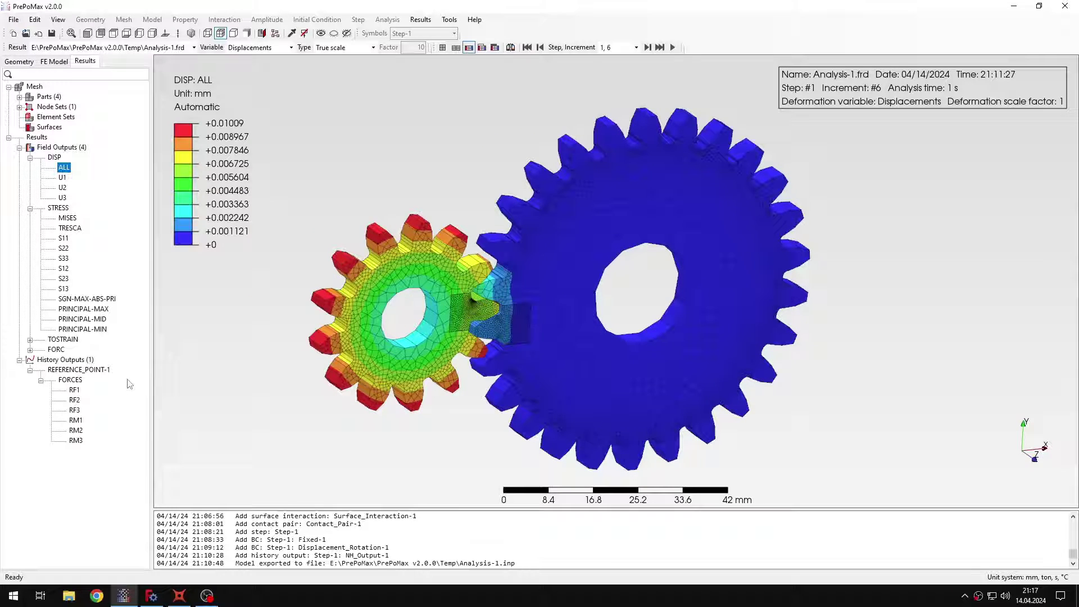
{"action": "double_click", "coordinate": [80, 441]}
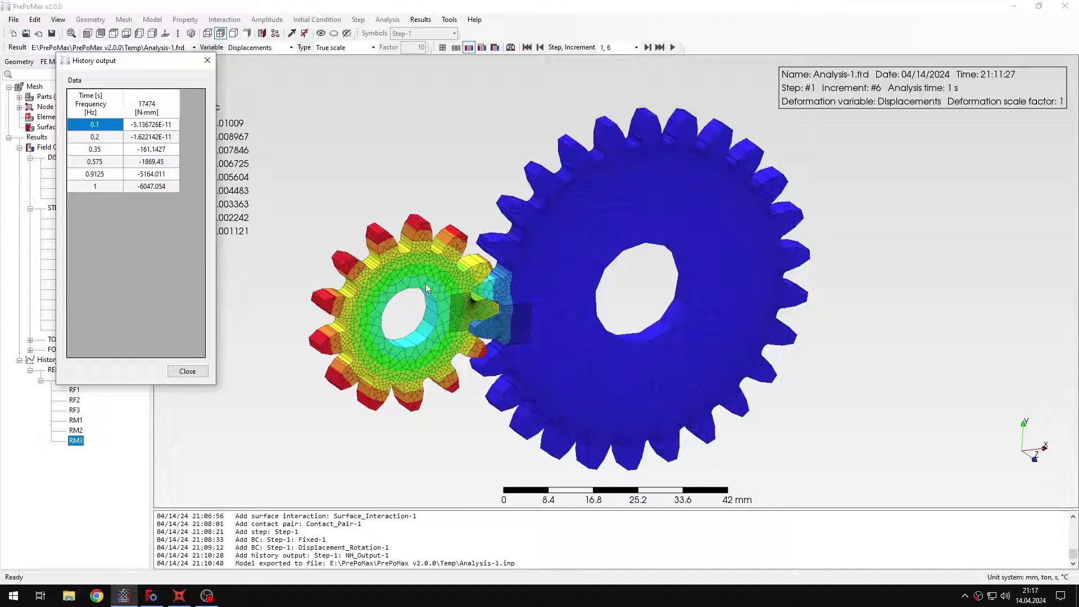
{"action": "left_click", "coordinate": [163, 186]}
{"action": "right_click", "coordinate": [163, 186]}
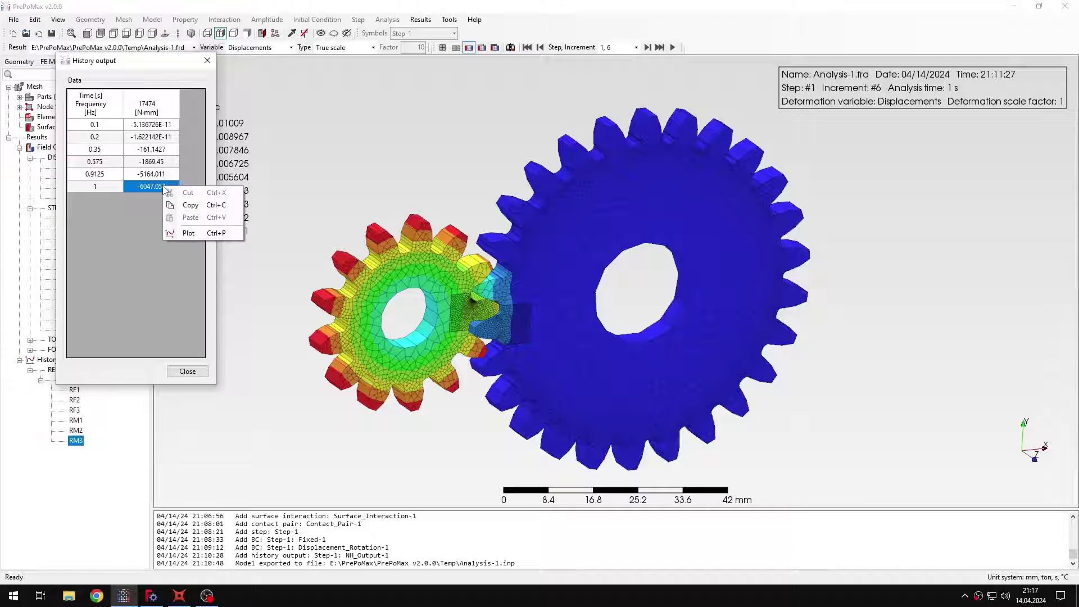
{"action": "left_click", "coordinate": [185, 205]}
{"action": "left_click", "coordinate": [188, 371]}
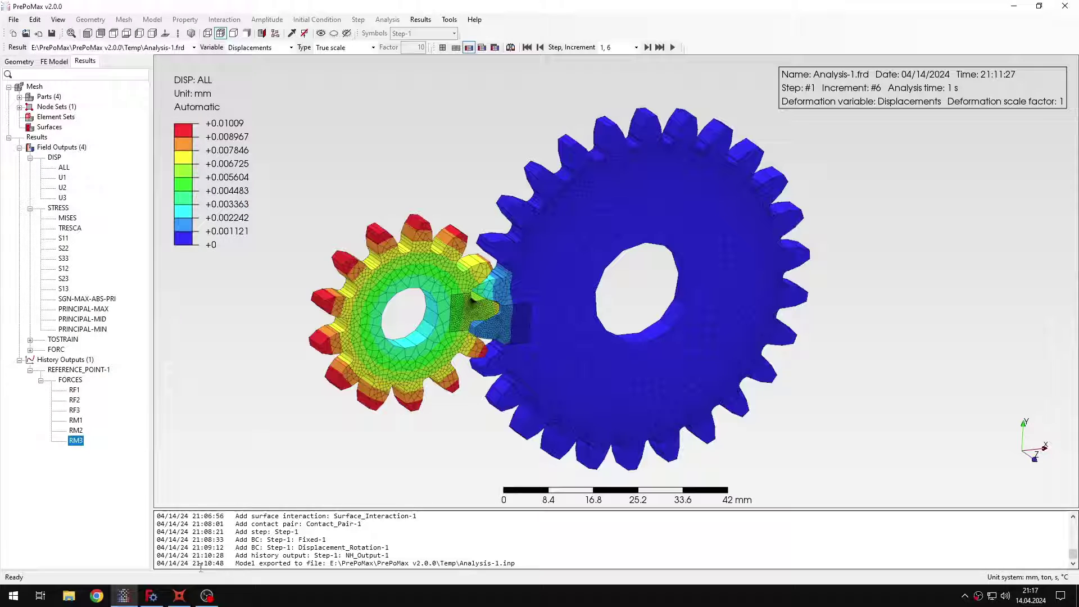
{"action": "left_click", "coordinate": [179, 596]}
Step: Paste the moment into the torque line and clean it to read T = 6047.054N*mm
{"action": "left_click", "coordinate": [69, 74]}
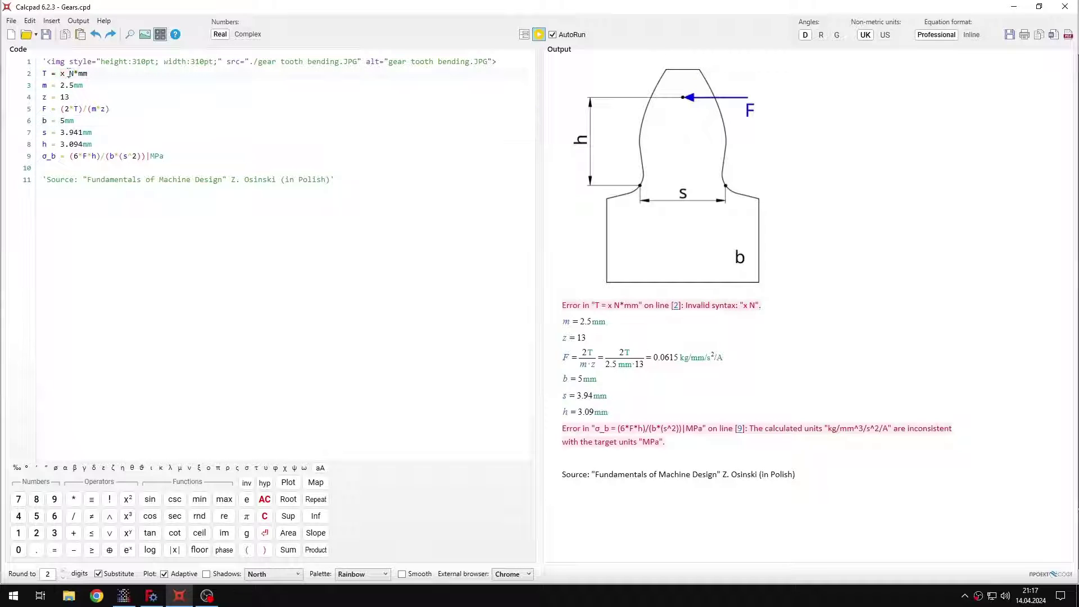
{"action": "right_click", "coordinate": [65, 73]}
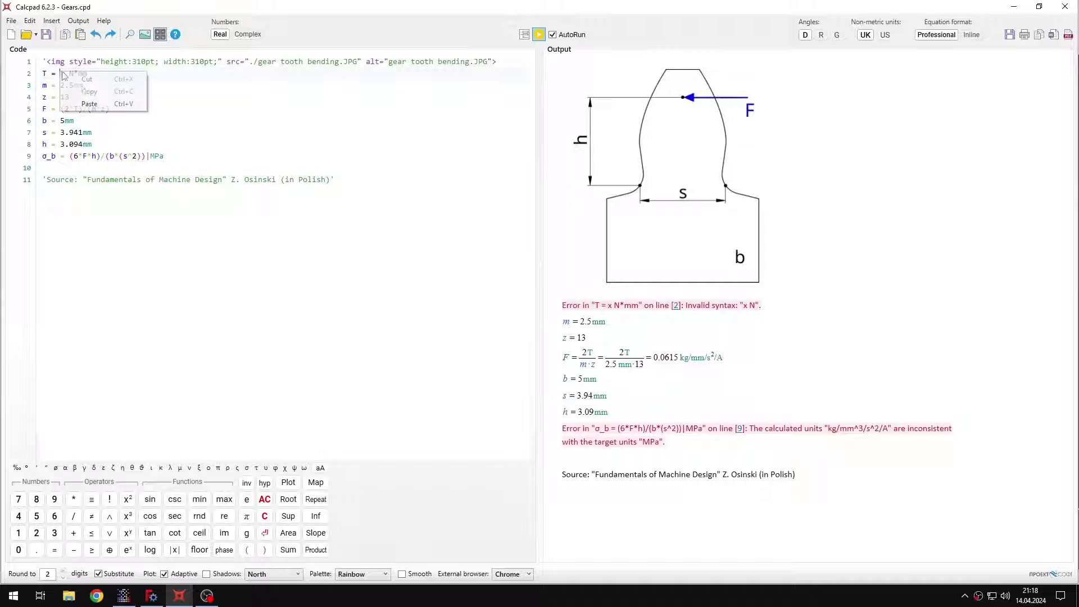
{"action": "left_click", "coordinate": [105, 101]}
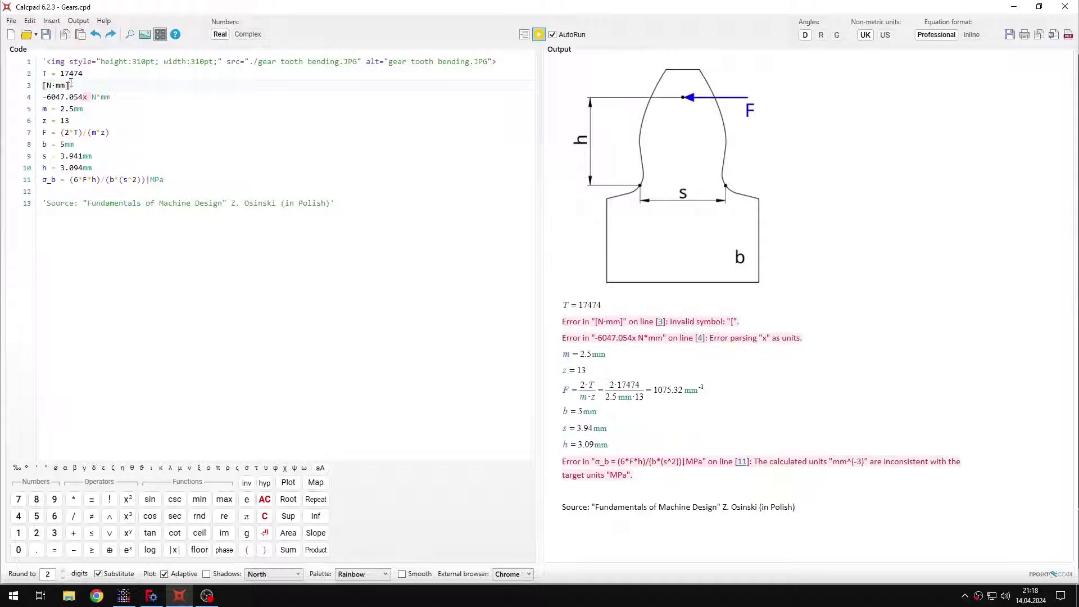
{"action": "left_click_drag", "start_coordinate": [60, 73], "coordinate": [75, 85]}
{"action": "key", "text": "BackSpace"}
{"action": "key", "text": "Delete"}
{"action": "key", "text": "Delete"}
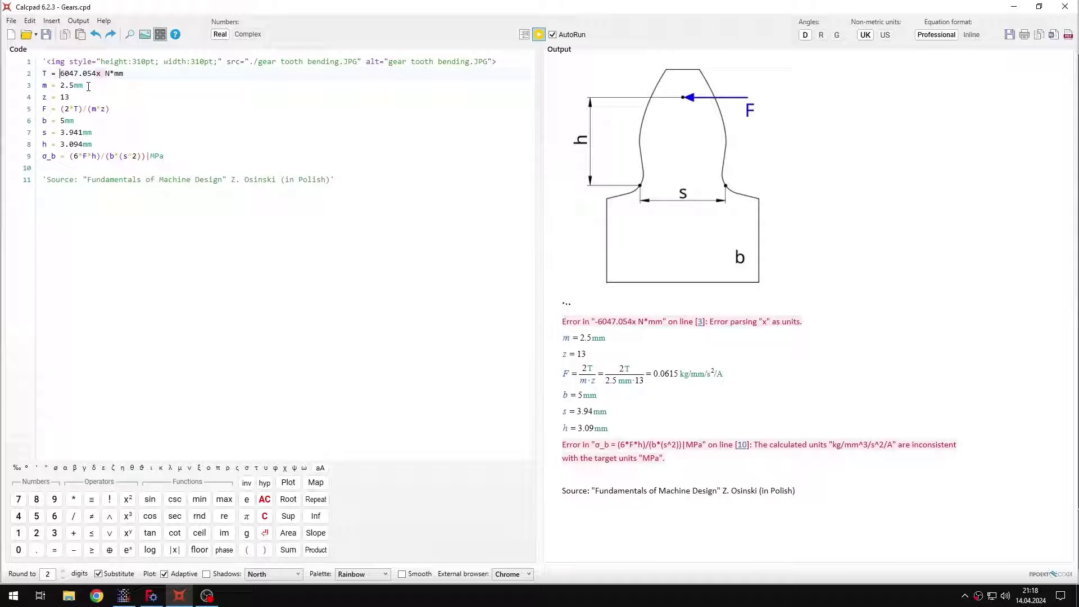
{"action": "left_click", "coordinate": [101, 73]}
{"action": "key", "text": "BackSpace"}
{"action": "key", "text": "Delete"}
{"action": "left_click", "coordinate": [118, 90]}
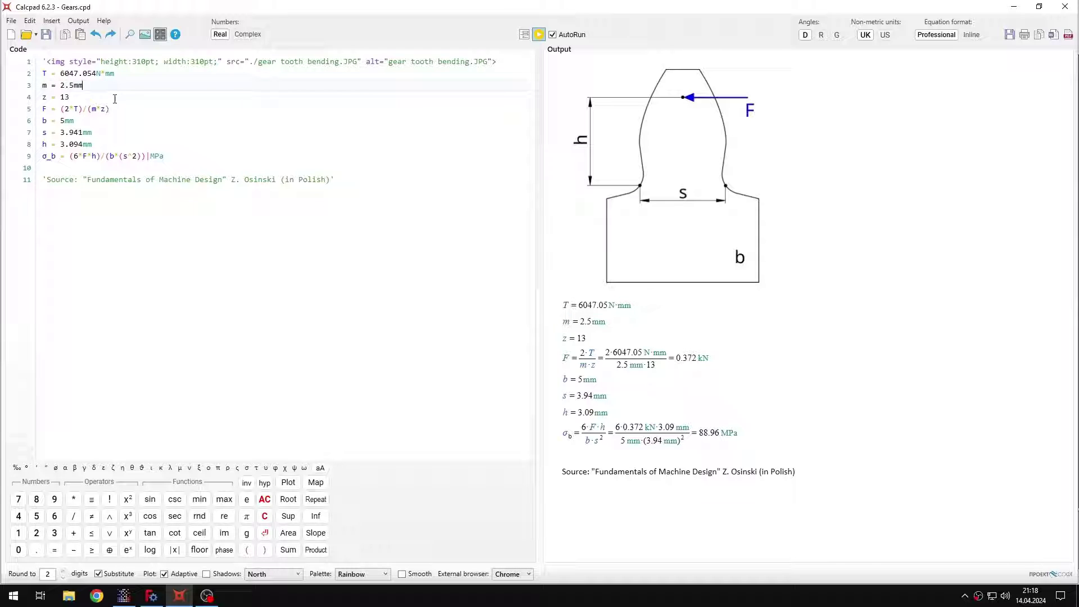
Step: Plot the MISES stress results and zoom in on the pinion tooth root at the contact area
{"action": "left_click", "coordinate": [123, 595]}
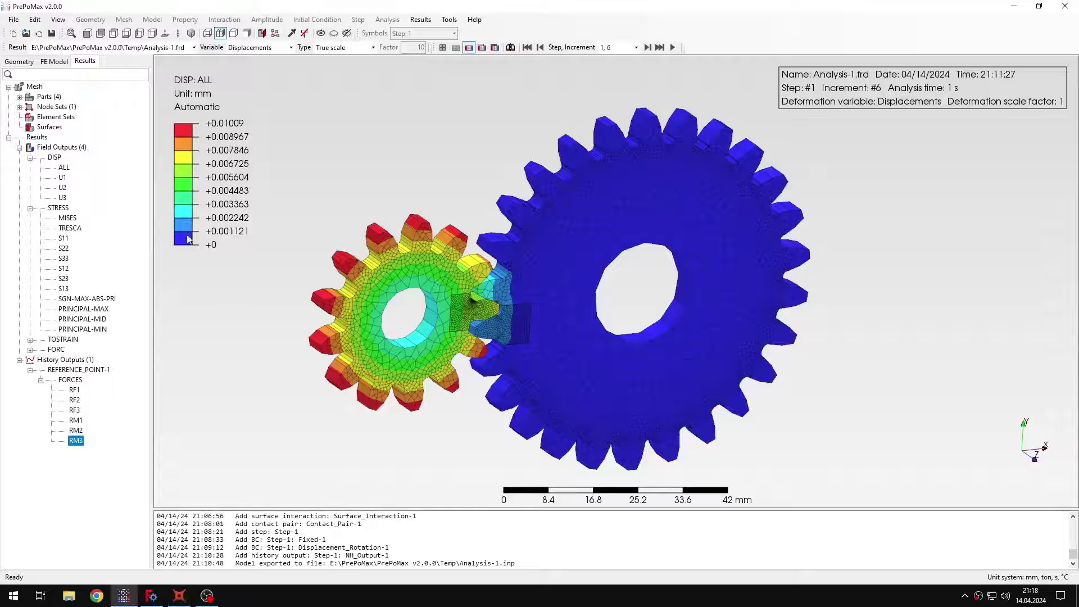
{"action": "left_click", "coordinate": [66, 218]}
{"action": "scroll", "coordinate": [460, 289], "scroll_direction": "up", "scroll_amount": 5}
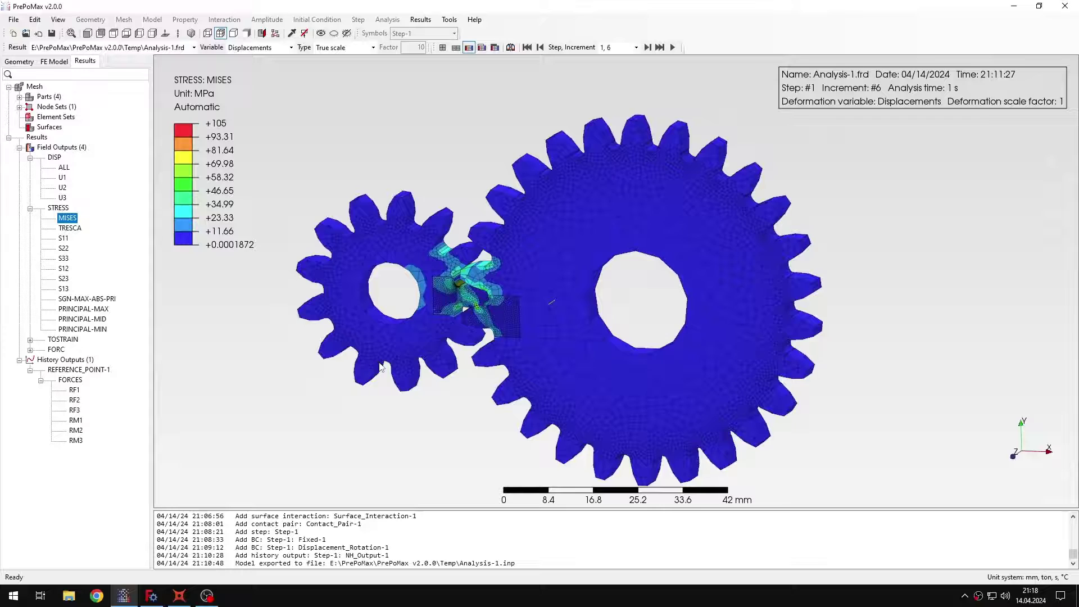
{"action": "scroll", "coordinate": [460, 289], "scroll_direction": "up", "scroll_amount": 5}
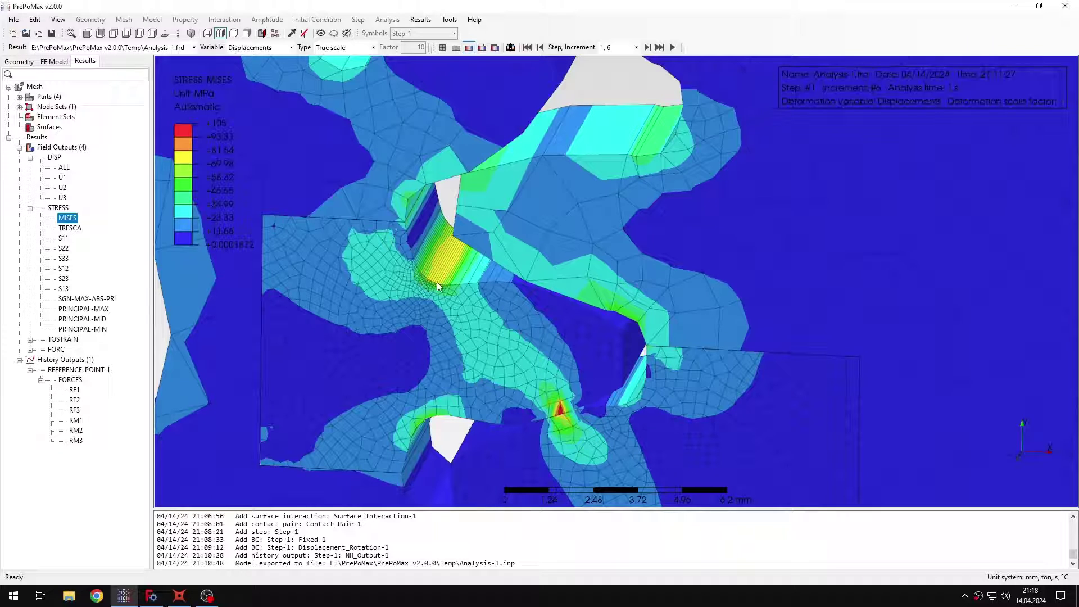
{"action": "scroll", "coordinate": [440, 273], "scroll_direction": "up", "scroll_amount": 3}
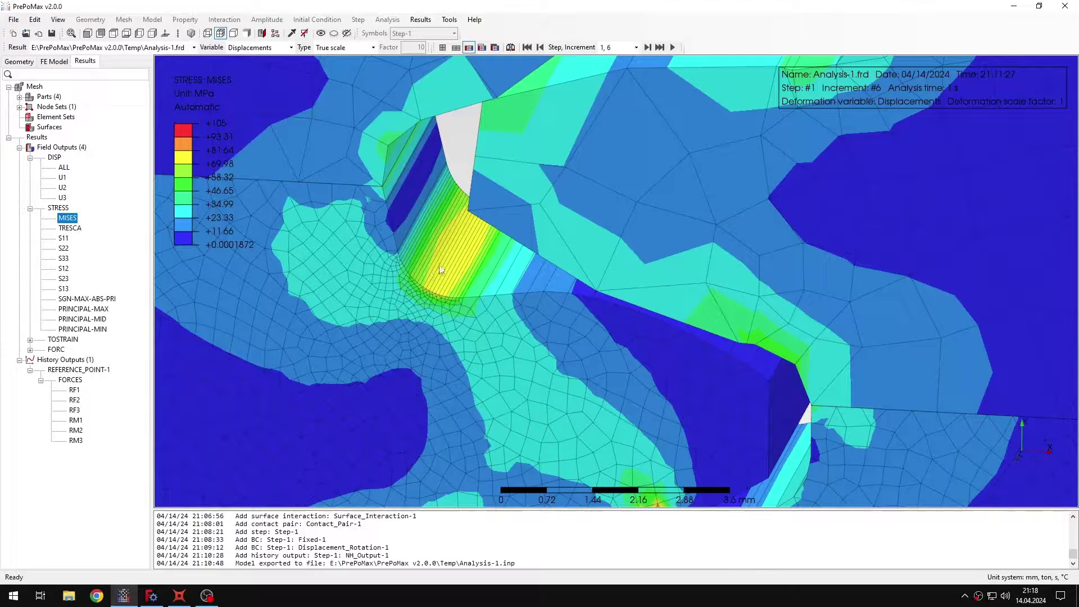
{"action": "left_click", "coordinate": [179, 596]}
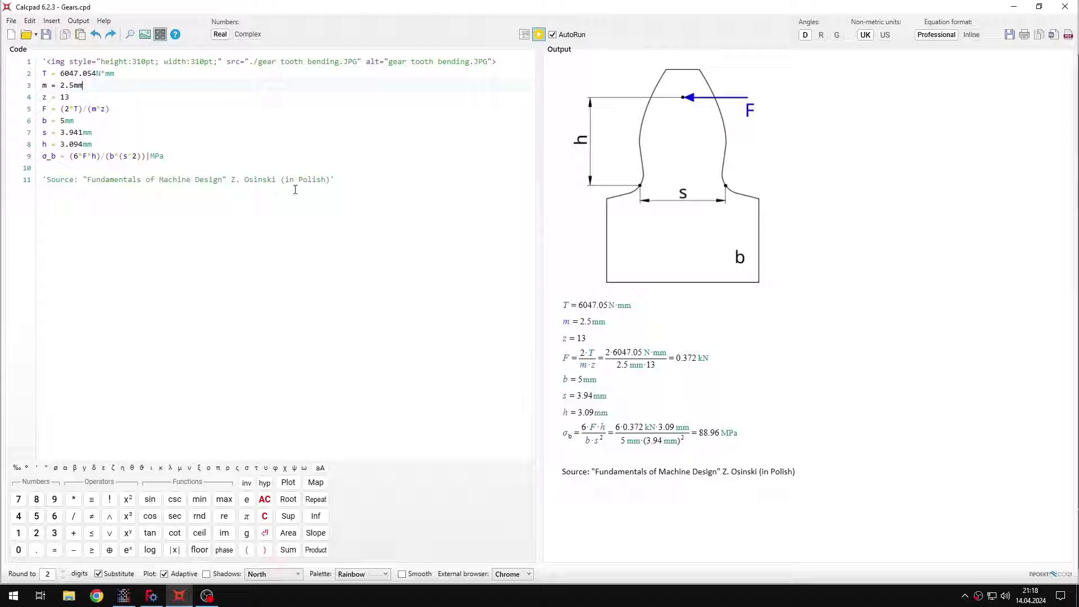
{"action": "left_click_drag", "start_coordinate": [42, 157], "coordinate": [145, 157]}
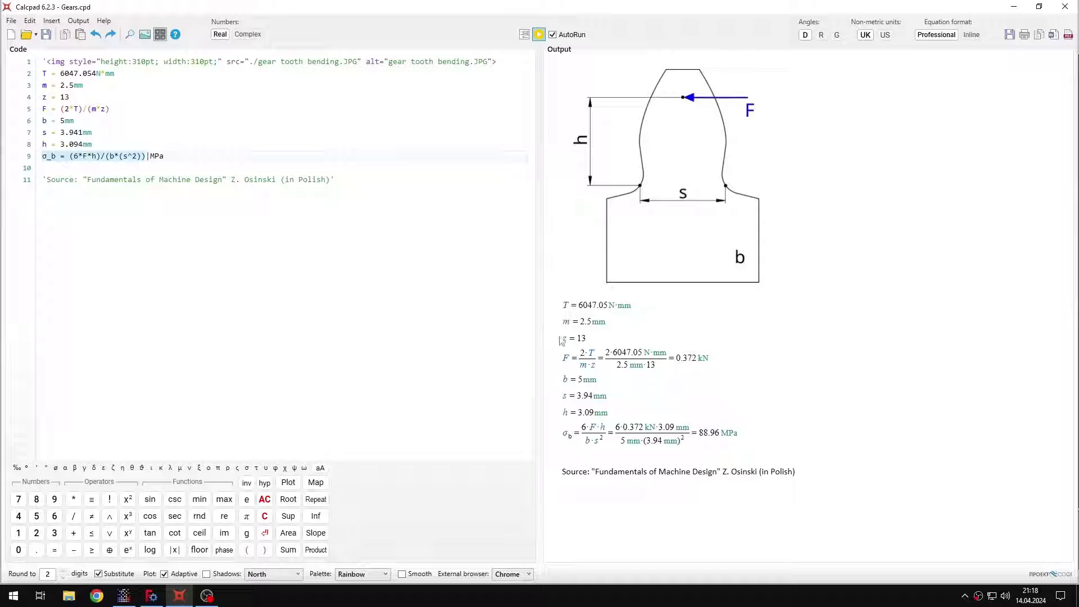
{"action": "mouse_move", "coordinate": [560, 364]}
{"action": "double_click", "coordinate": [707, 432]}
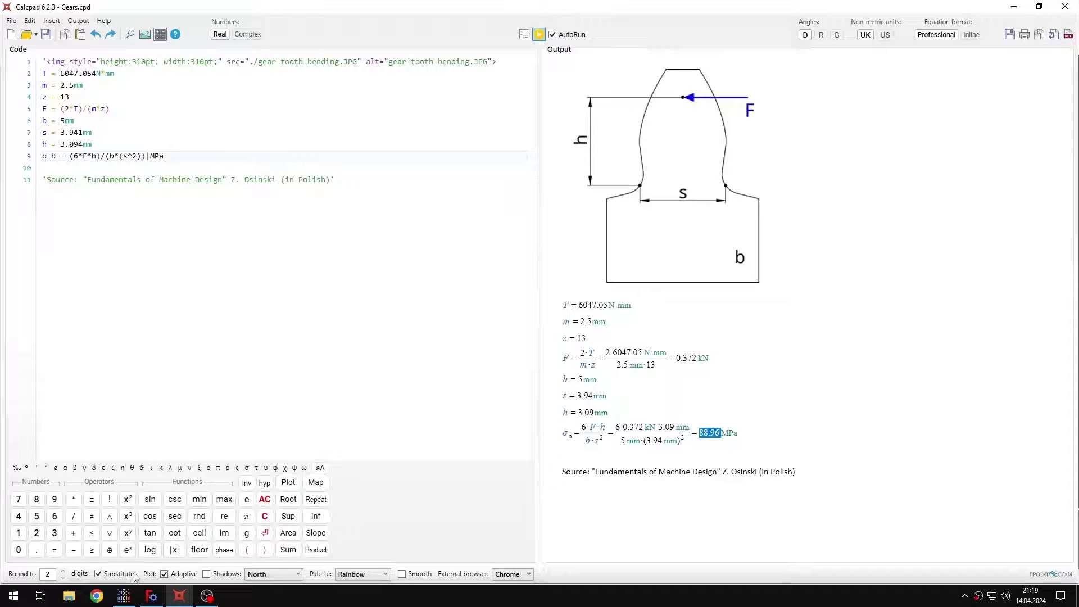
Step: Switch the displayed stress result from von Mises to the S11 component
{"action": "left_click", "coordinate": [124, 596]}
{"action": "left_click", "coordinate": [292, 33]}
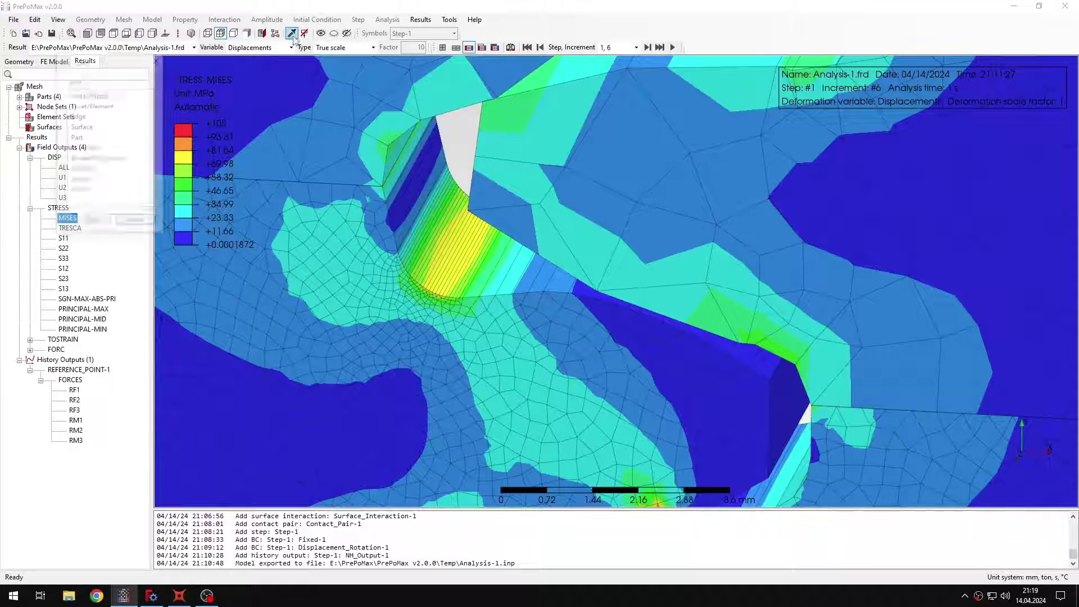
{"action": "mouse_move", "coordinate": [444, 284]}
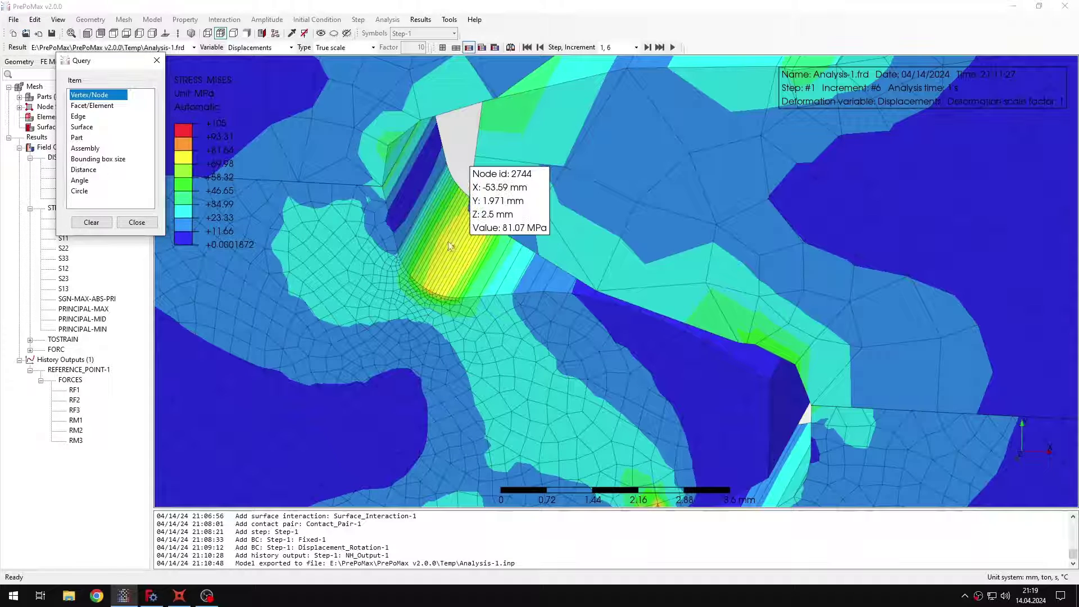
{"action": "left_click", "coordinate": [137, 222]}
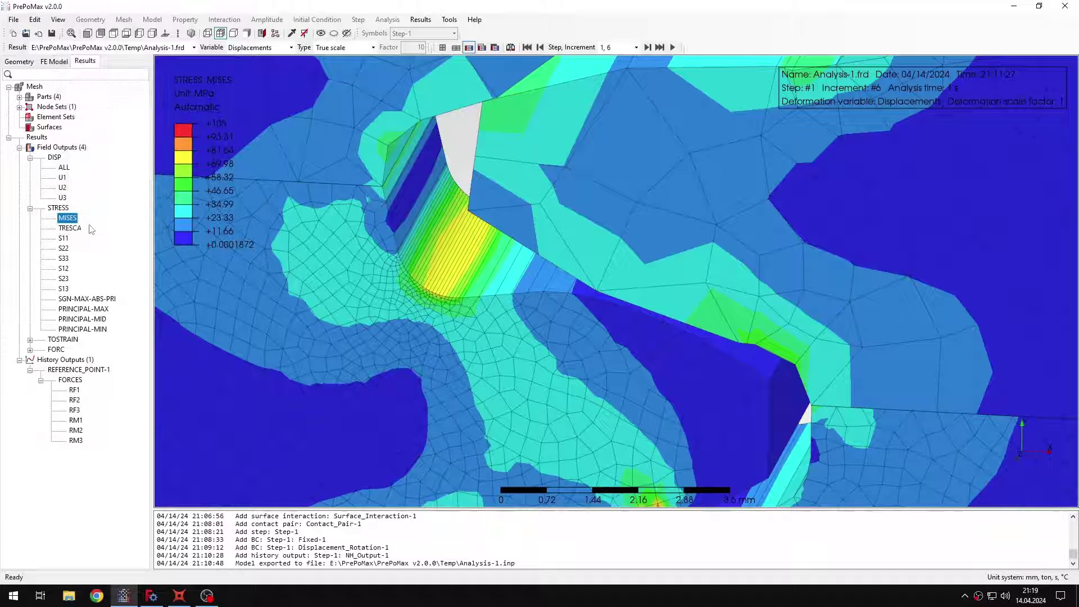
{"action": "left_click", "coordinate": [64, 237]}
Step: Query S11 at tooth-root node 2739 (-83.36 MPa) and compare it with the Calcpad result
{"action": "left_click", "coordinate": [291, 33]}
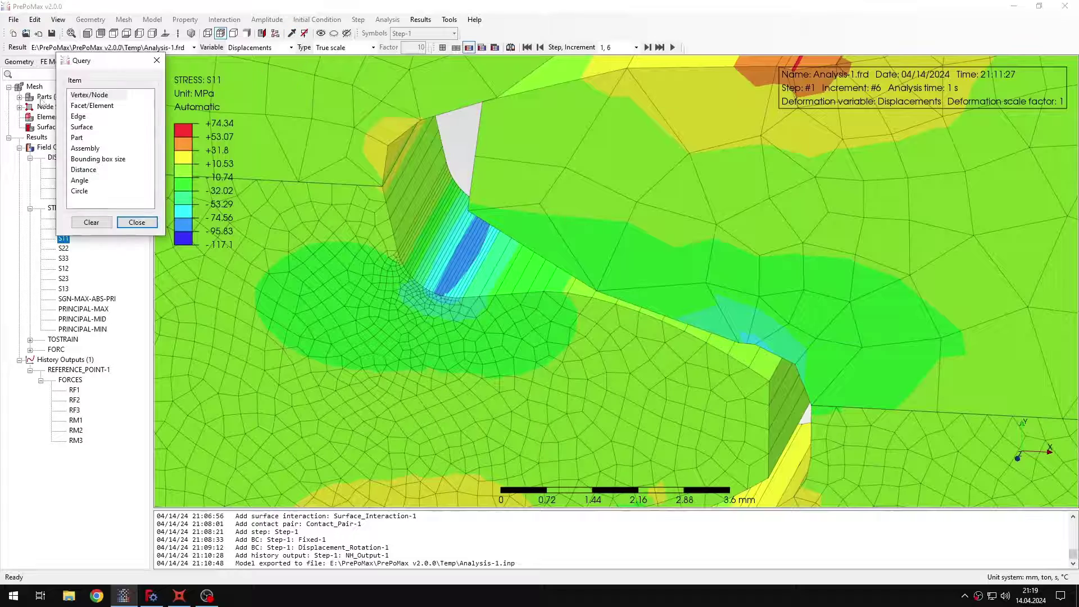
{"action": "mouse_move", "coordinate": [440, 297]}
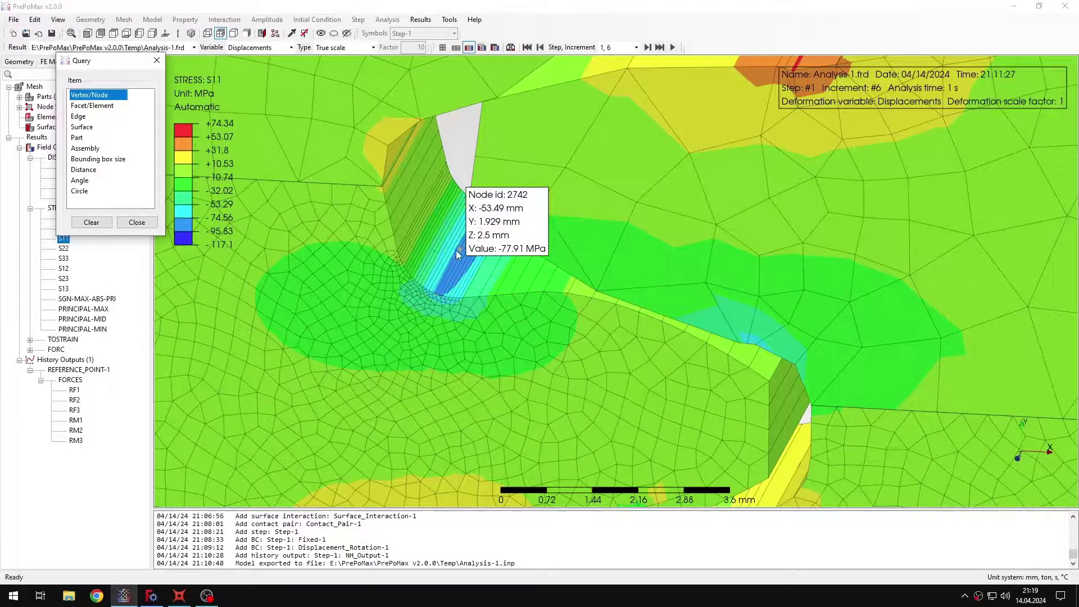
{"action": "mouse_move", "coordinate": [454, 250]}
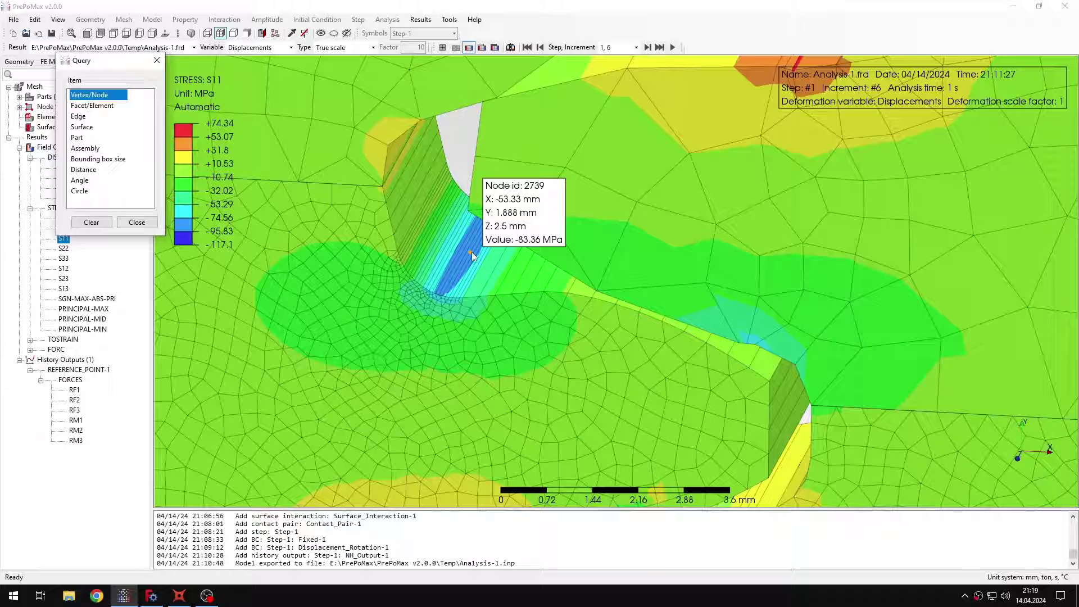
{"action": "left_click", "coordinate": [472, 253]}
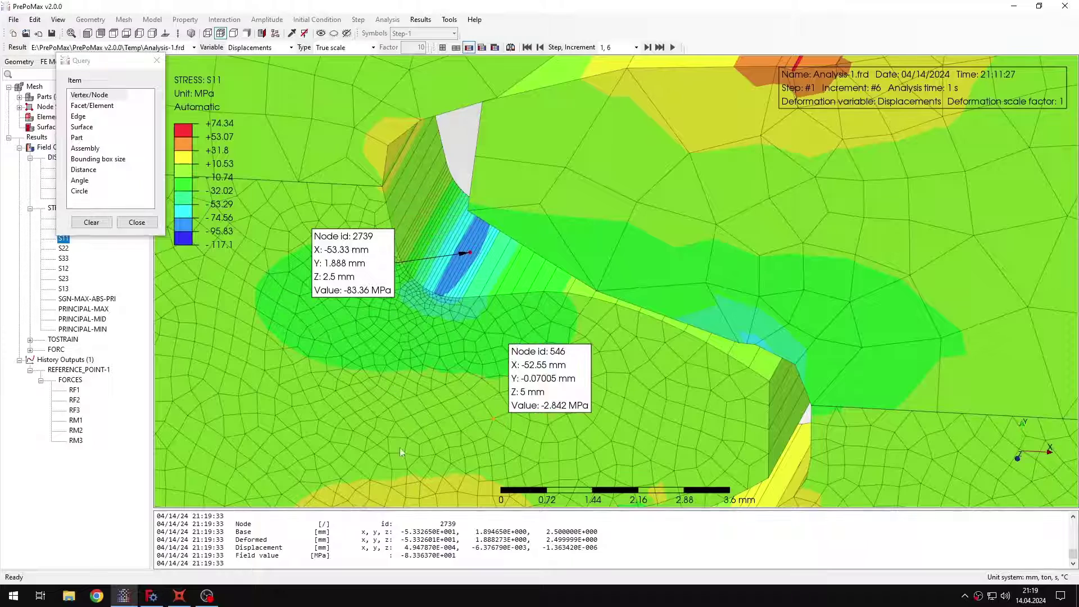
{"action": "left_click", "coordinate": [179, 596]}
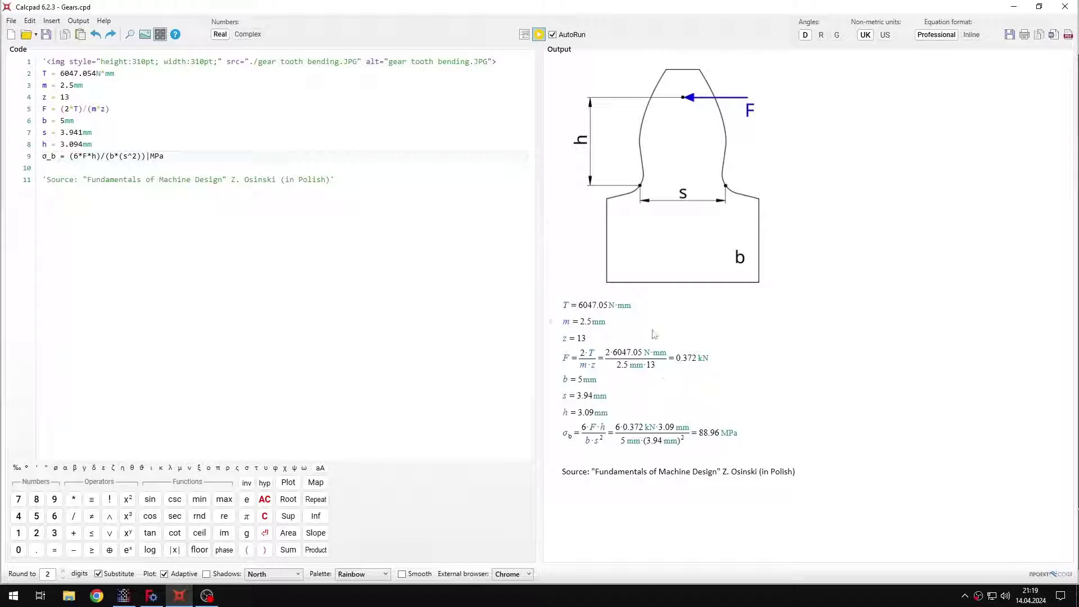
{"action": "left_click", "coordinate": [124, 595]}
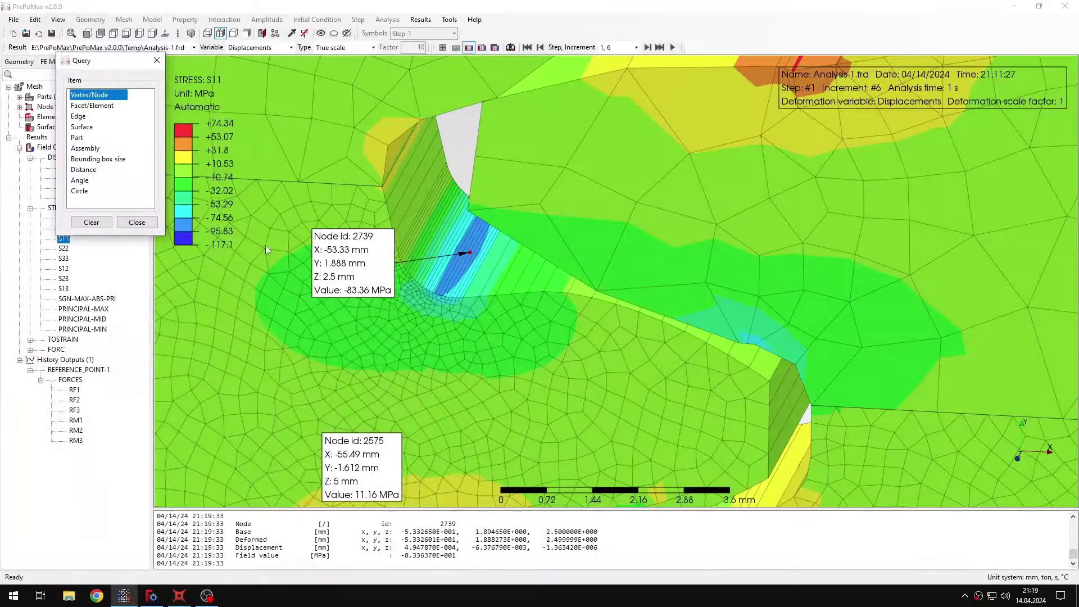
Step: Clear all query annotations and close the Query tool
{"action": "left_click", "coordinate": [91, 222]}
{"action": "left_click", "coordinate": [530, 321]}
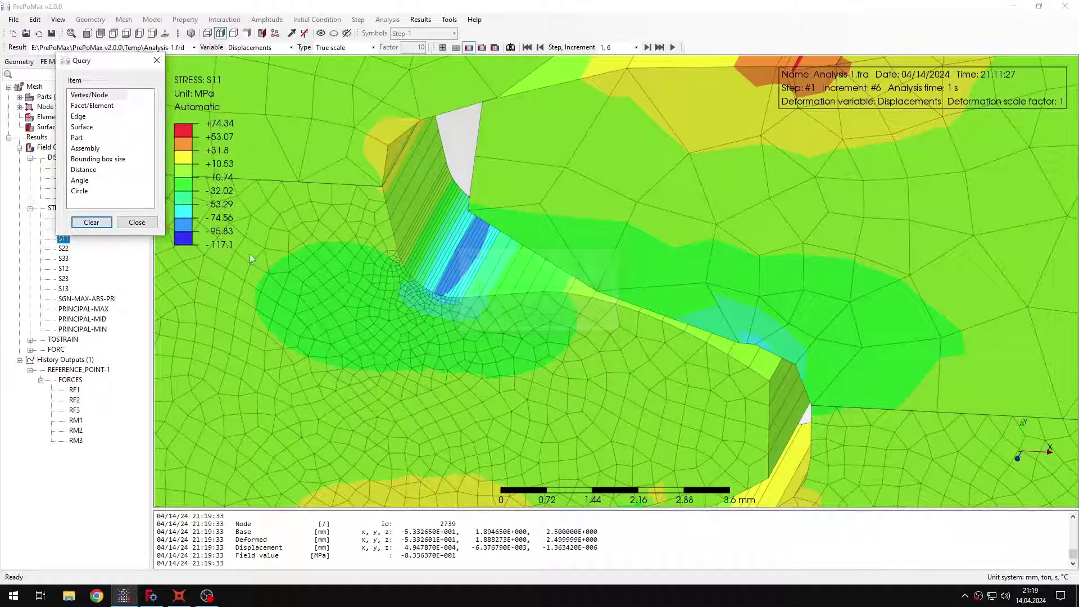
{"action": "left_click", "coordinate": [154, 223]}
Step: Show von Mises stress again, zoom out to both full gears, and rotate to an oblique view
{"action": "left_click", "coordinate": [67, 217]}
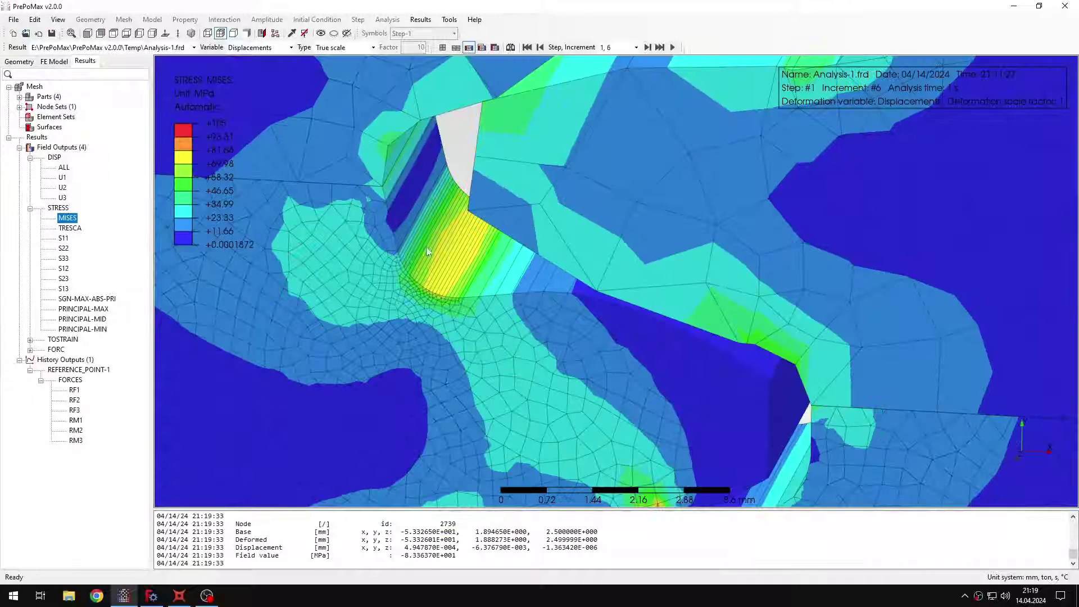
{"action": "scroll", "coordinate": [478, 287], "scroll_direction": "down", "scroll_amount": 2}
{"action": "scroll", "coordinate": [478, 282], "scroll_direction": "down", "scroll_amount": 2}
{"action": "scroll", "coordinate": [495, 296], "scroll_direction": "down", "scroll_amount": 3}
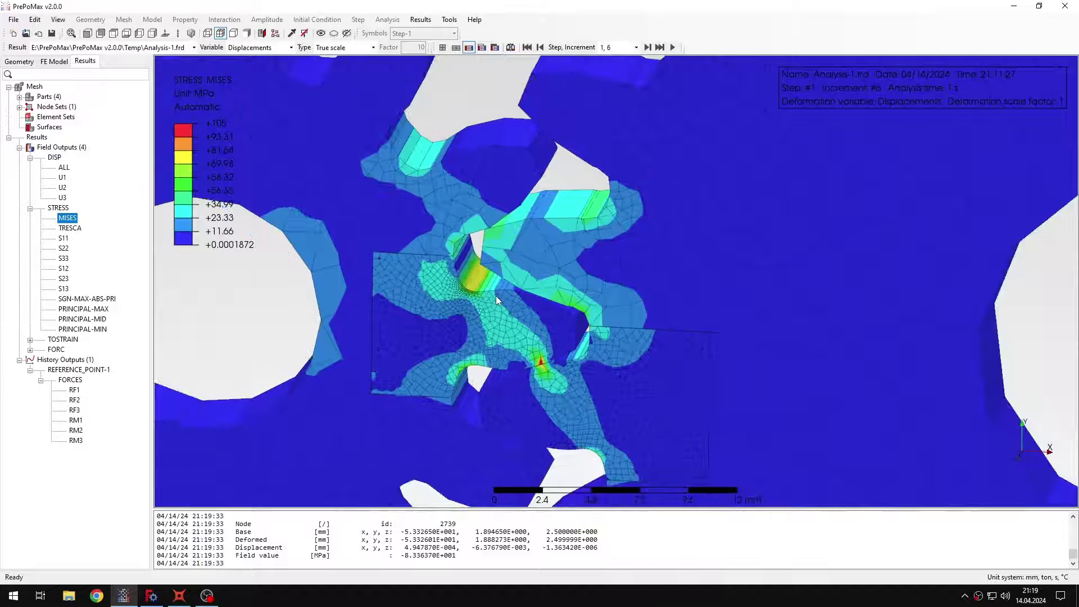
{"action": "scroll", "coordinate": [495, 295], "scroll_direction": "down", "scroll_amount": 3}
{"action": "middle_click_drag", "start_coordinate": [496, 295], "coordinate": [508, 366]}
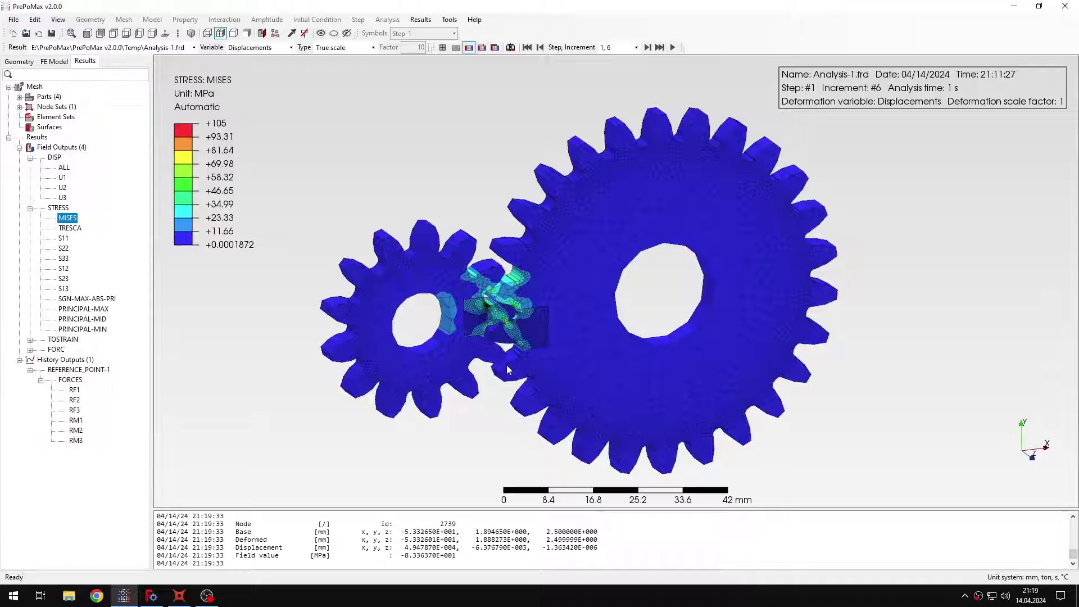